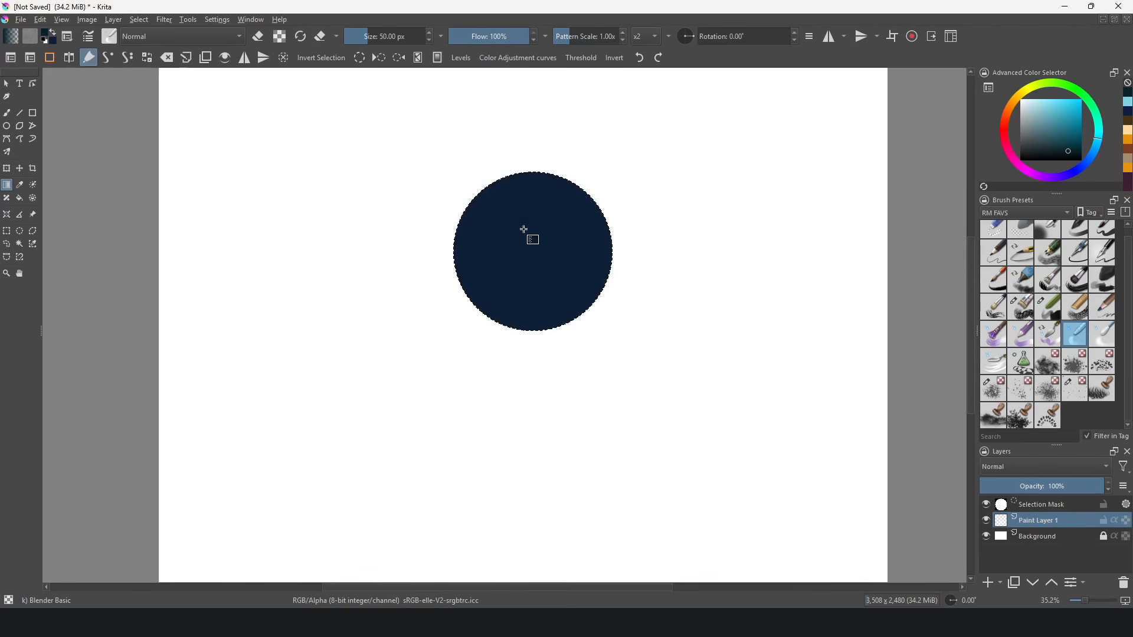
Fill the circular selection with an alternating radial gradient, using light cyan for the highlight and fading into dark navy
left_click(1039, 105)
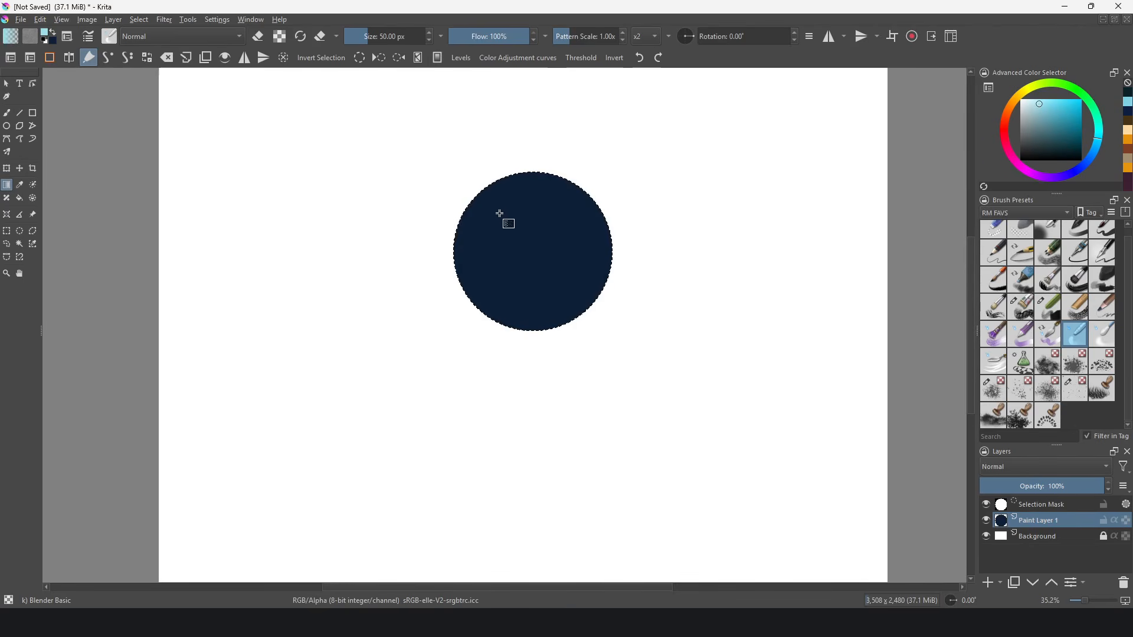
left_click_drag(499, 214, 580, 286)
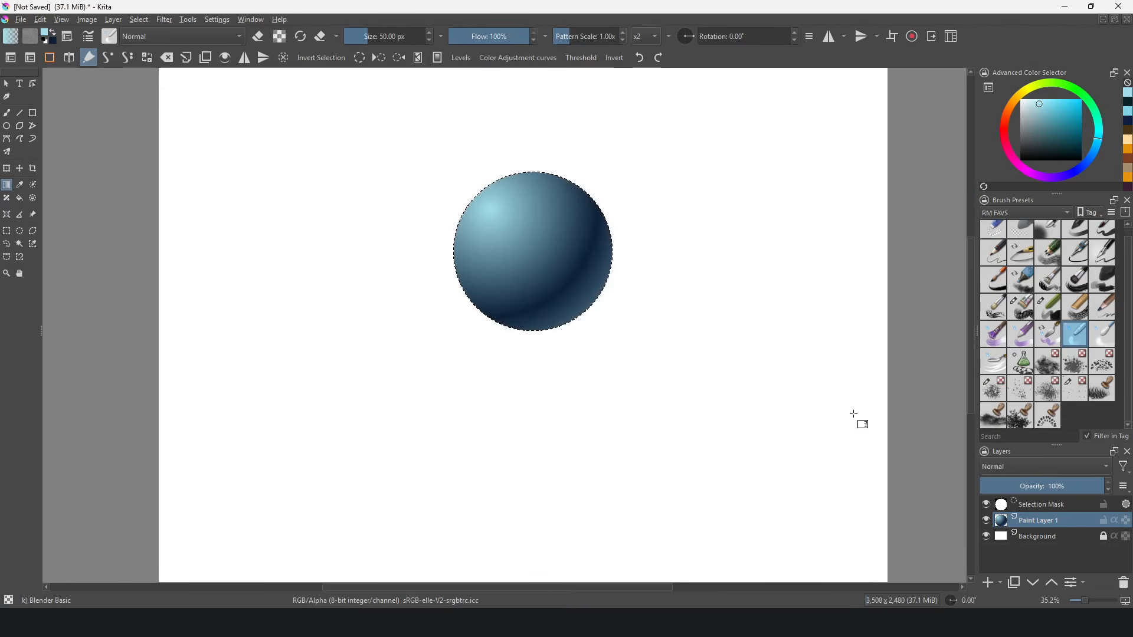
left_click(70, 57)
left_click(166, 76)
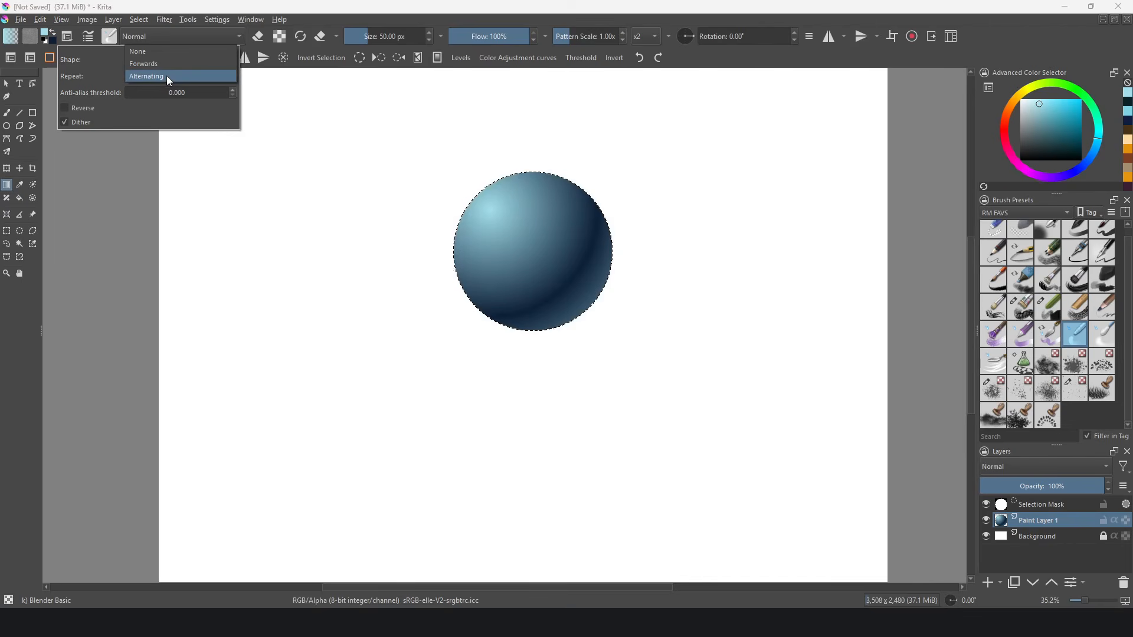
left_click(165, 76)
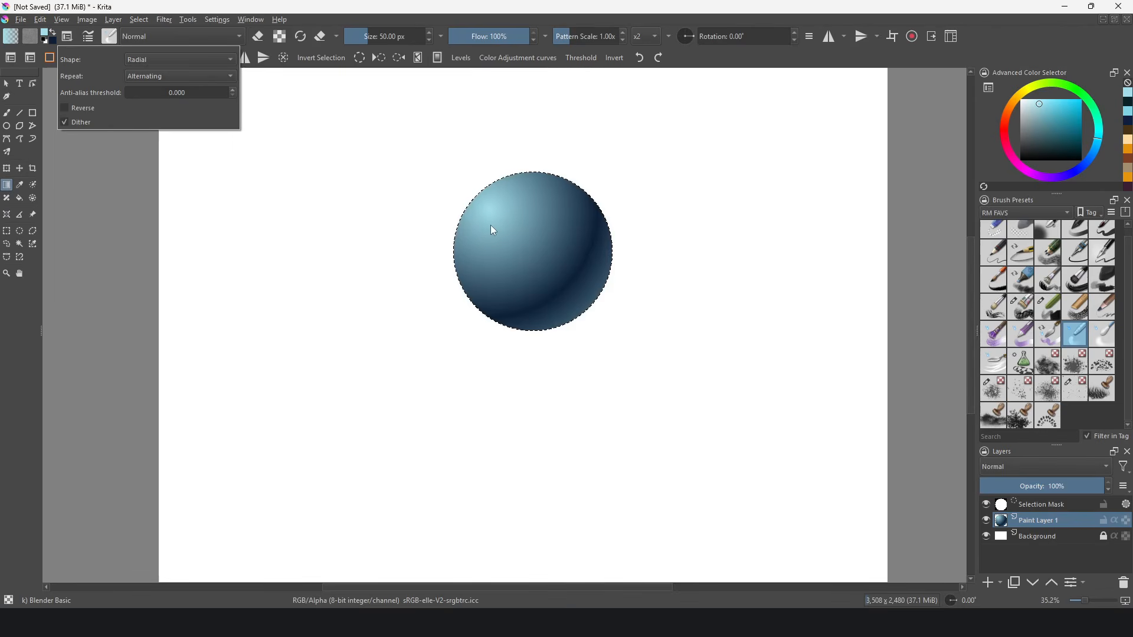
left_click(628, 280)
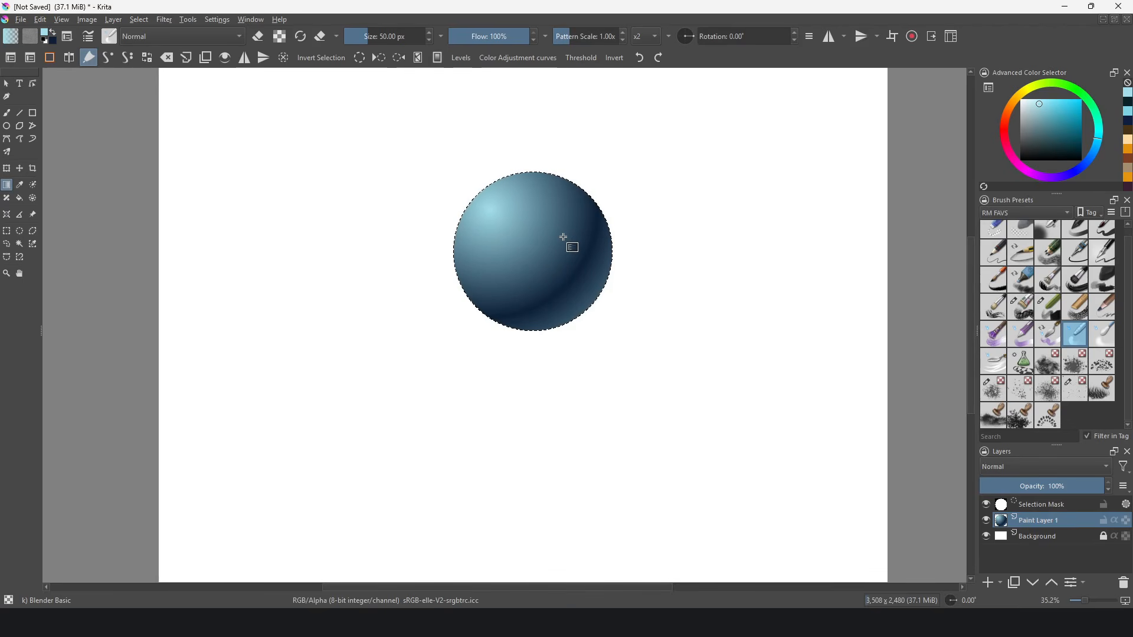
Show all brush presets and choose the Blender Rake brush at 120 px
left_click(995, 361)
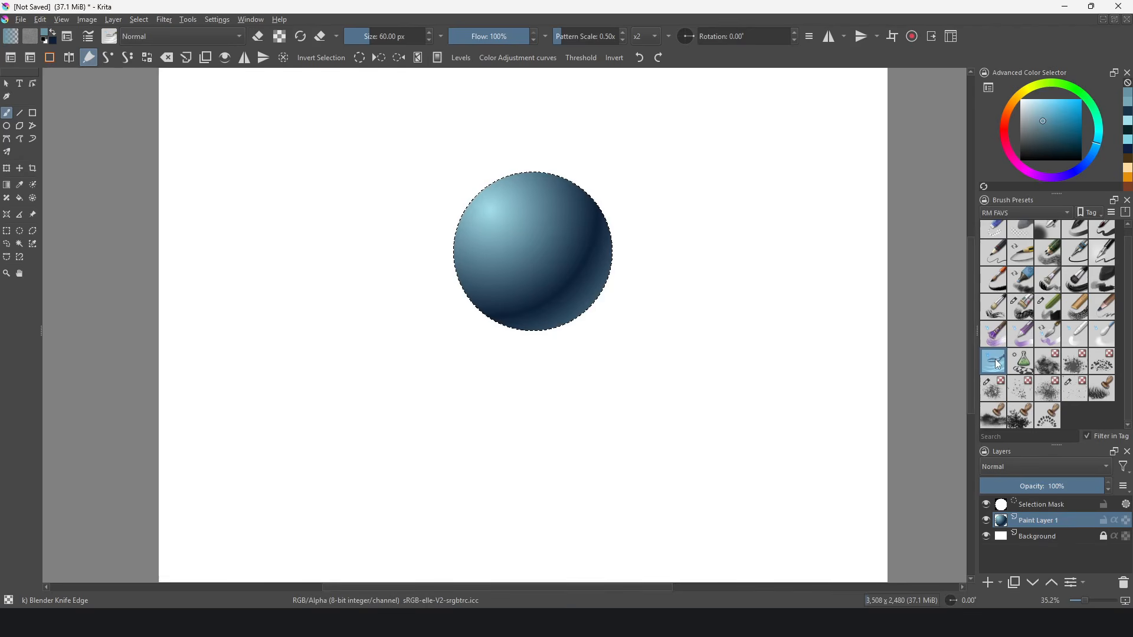
left_click(1009, 214)
left_click(1000, 110)
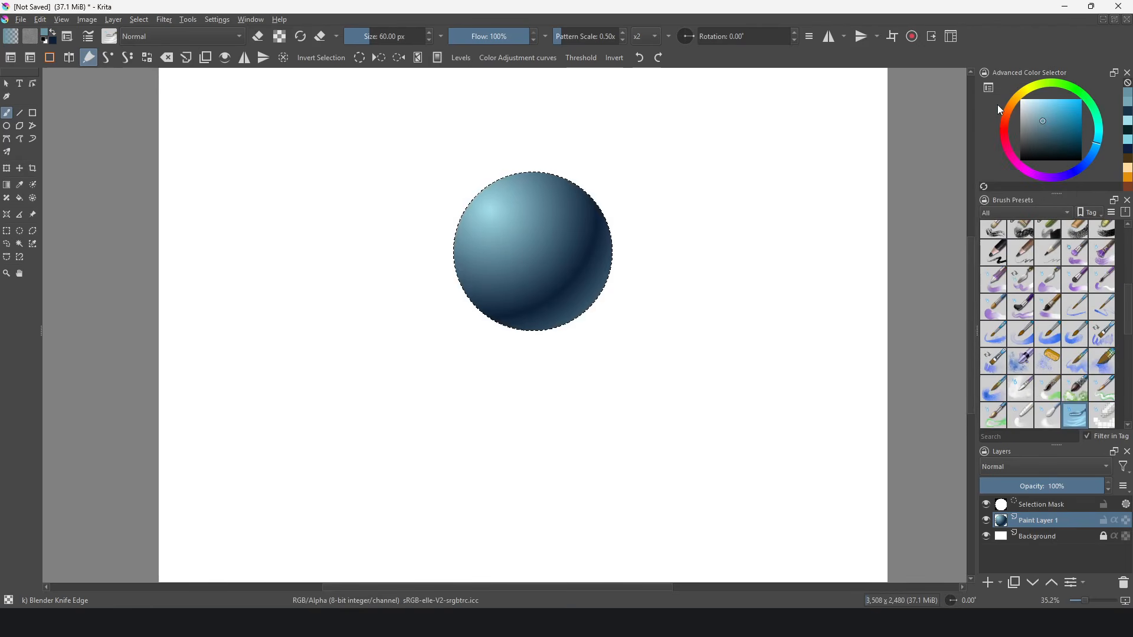
scroll(1030, 363, "down", 3)
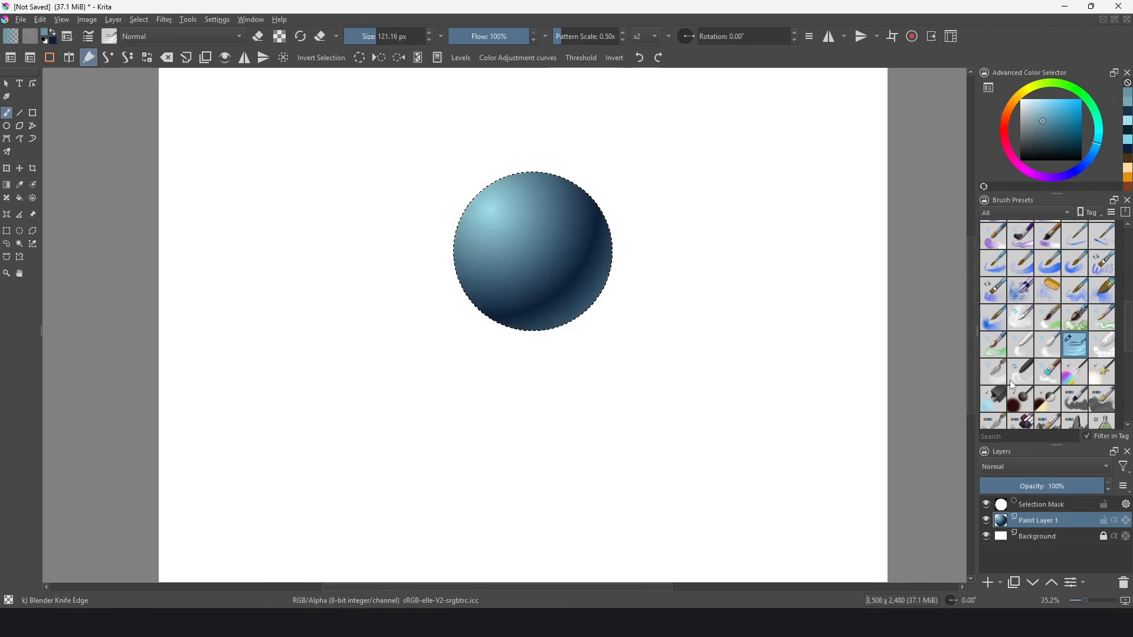
left_click(994, 372)
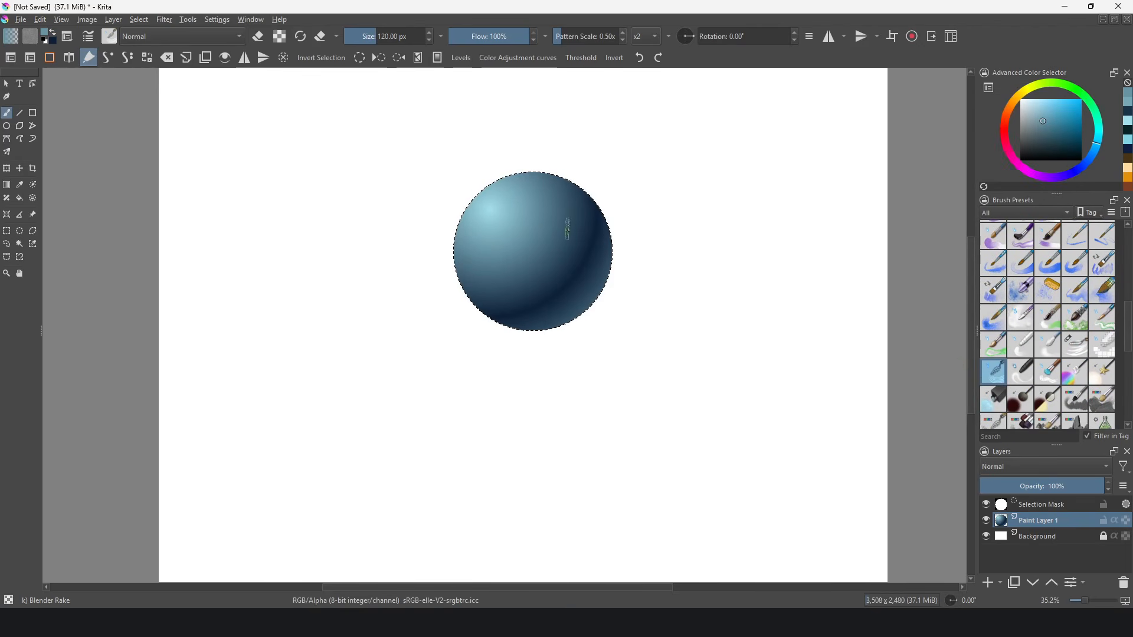
Smear the sphere's gradient with curved strokes across its surface and over its edges to give it a raked paint texture
mouse_move(569, 226)
left_mouse_down()
mouse_move(524, 299)
mouse_move(542, 265)
left_mouse_up()
left_click_drag(579, 312, 647, 264)
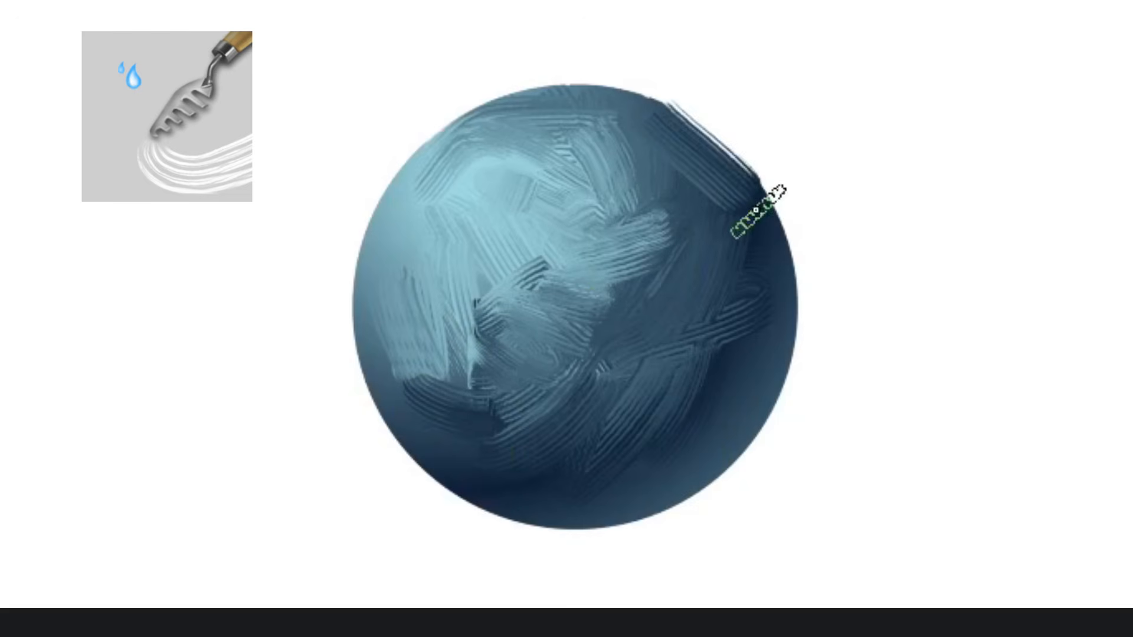
mouse_move(794, 337)
left_mouse_down()
mouse_move(770, 388)
mouse_move(640, 504)
mouse_move(696, 483)
mouse_move(582, 520)
mouse_move(470, 504)
mouse_move(377, 437)
mouse_move(366, 392)
mouse_move(341, 373)
mouse_move(351, 335)
mouse_move(332, 267)
mouse_move(355, 337)
mouse_move(362, 312)
mouse_move(568, 209)
mouse_move(523, 153)
mouse_move(552, 108)
mouse_move(636, 83)
left_mouse_up()
left_click_drag(538, 197, 442, 84)
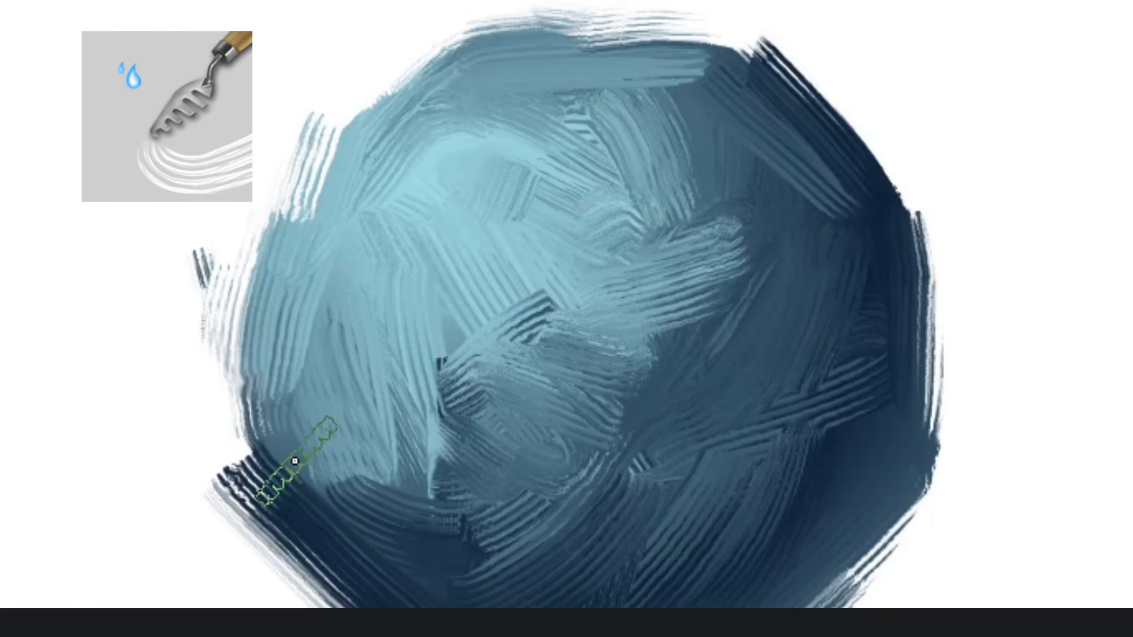
left_click_drag(699, 239, 705, 378)
left_click_drag(696, 313, 699, 366)
left_click_drag(473, 307, 475, 343)
mouse_move(788, 452)
left_mouse_down()
mouse_move(433, 467)
mouse_move(401, 459)
mouse_move(803, 461)
left_mouse_up()
left_click_drag(512, 224, 650, 425)
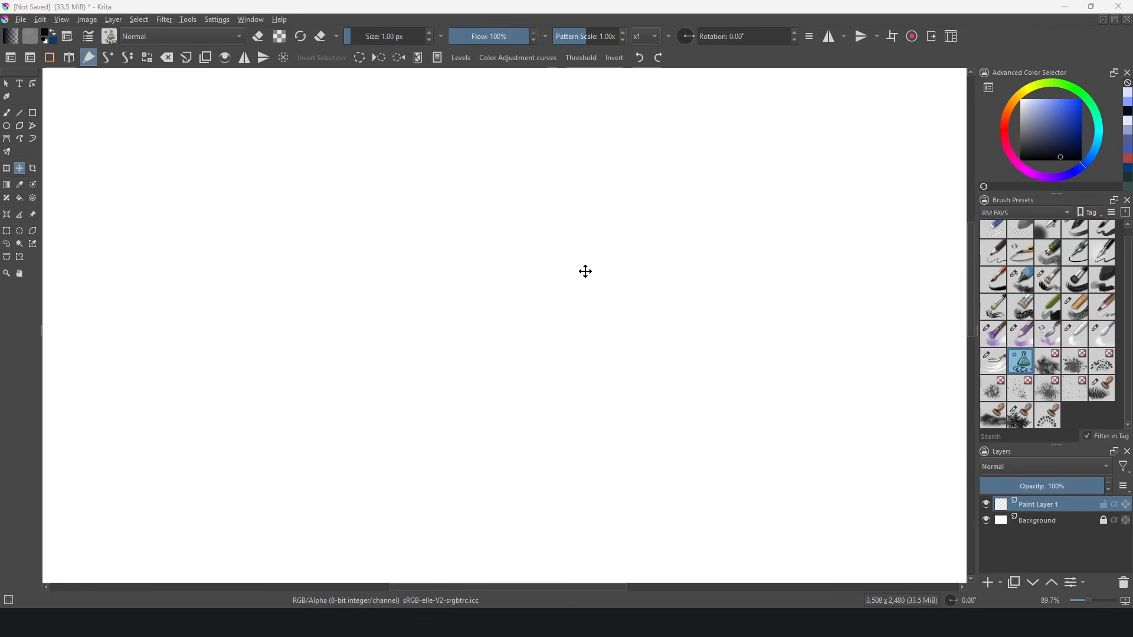
Paint a near-black mountain silhouette with a foreground ridge and scattered rocks at its base, using the Shapes Fill brush
key("b")
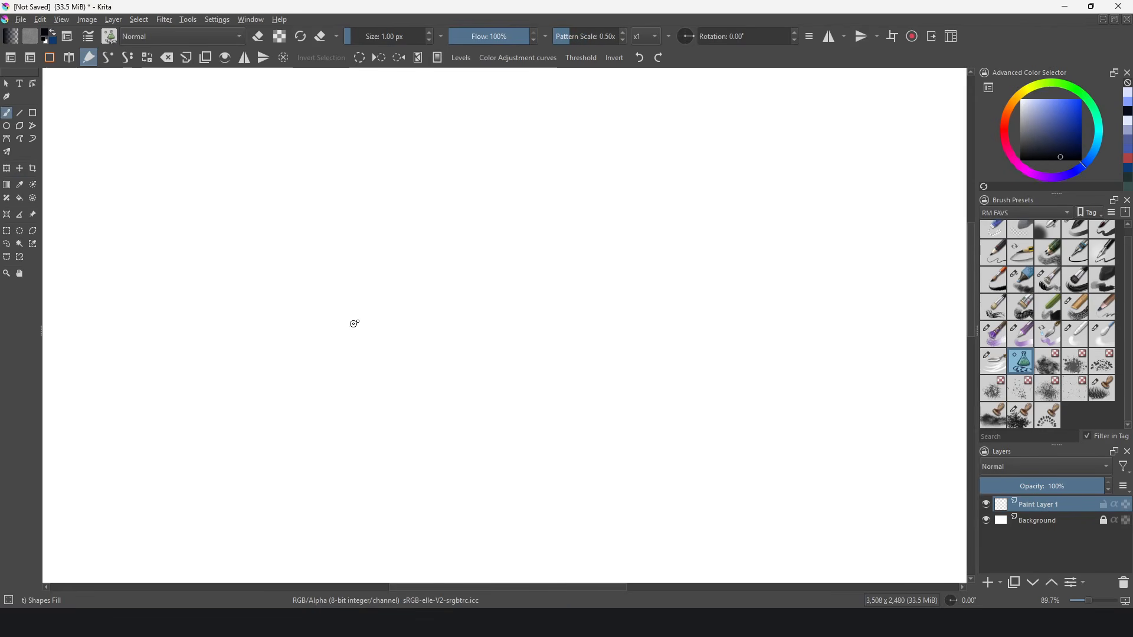
mouse_move(353, 323)
left_mouse_down()
mouse_move(558, 141)
mouse_move(607, 159)
mouse_move(802, 382)
mouse_move(260, 374)
mouse_move(332, 354)
left_mouse_up()
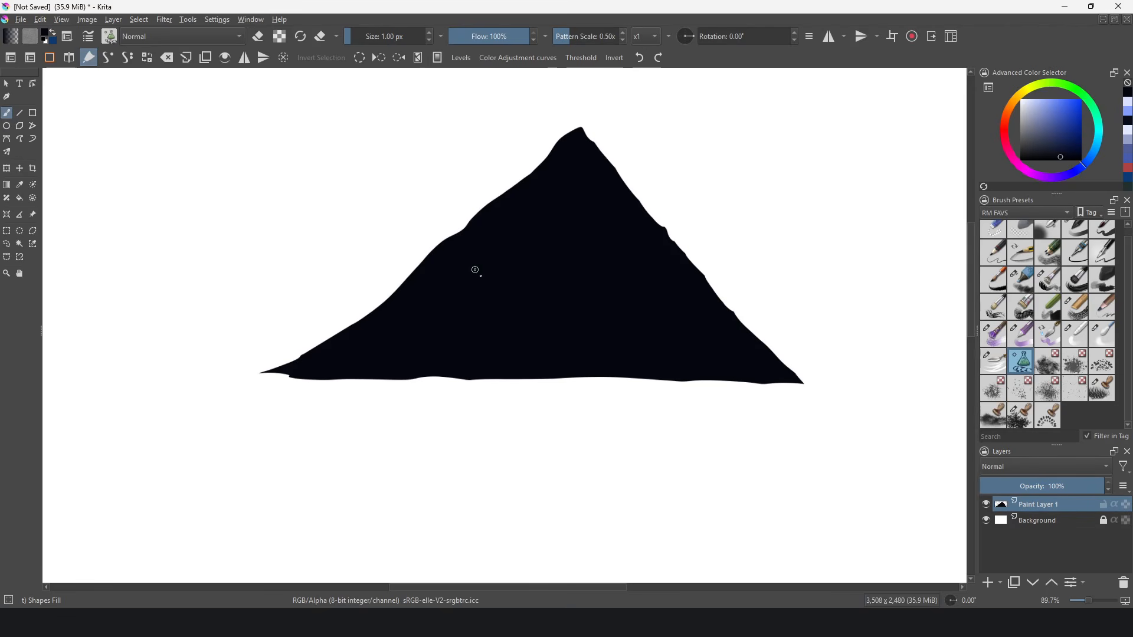
mouse_move(485, 372)
left_mouse_down()
mouse_move(417, 414)
mouse_move(642, 443)
mouse_move(395, 440)
left_mouse_up()
mouse_move(435, 466)
left_mouse_down()
mouse_move(506, 466)
mouse_move(368, 454)
left_mouse_up()
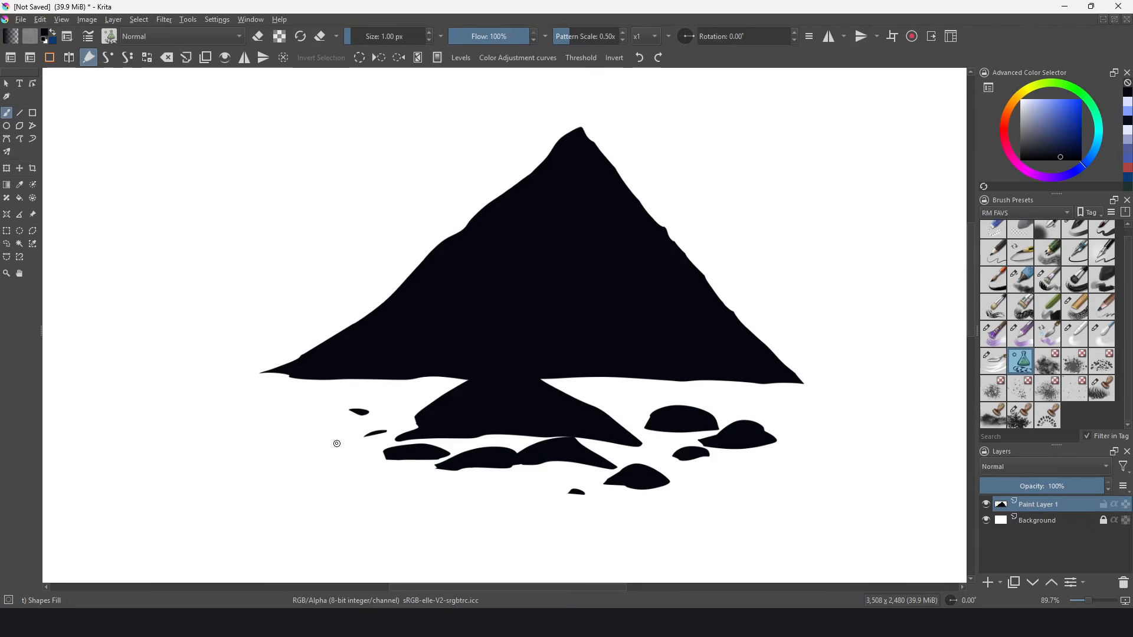
left_click_drag(355, 445, 331, 444)
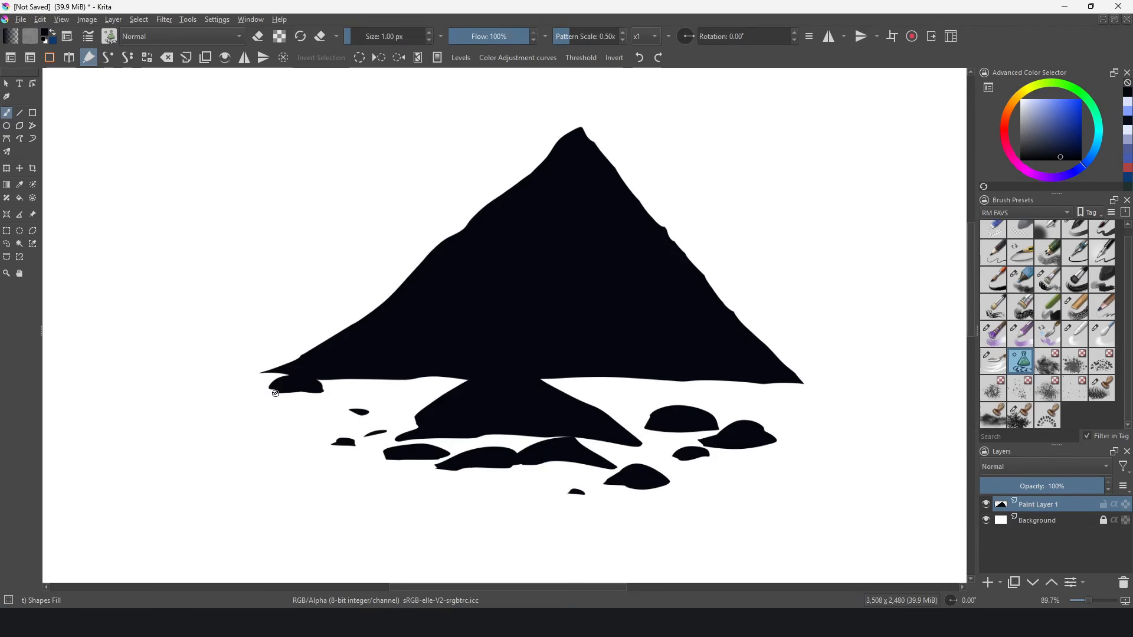
left_click_drag(252, 403, 271, 402)
left_click_drag(272, 402, 249, 410)
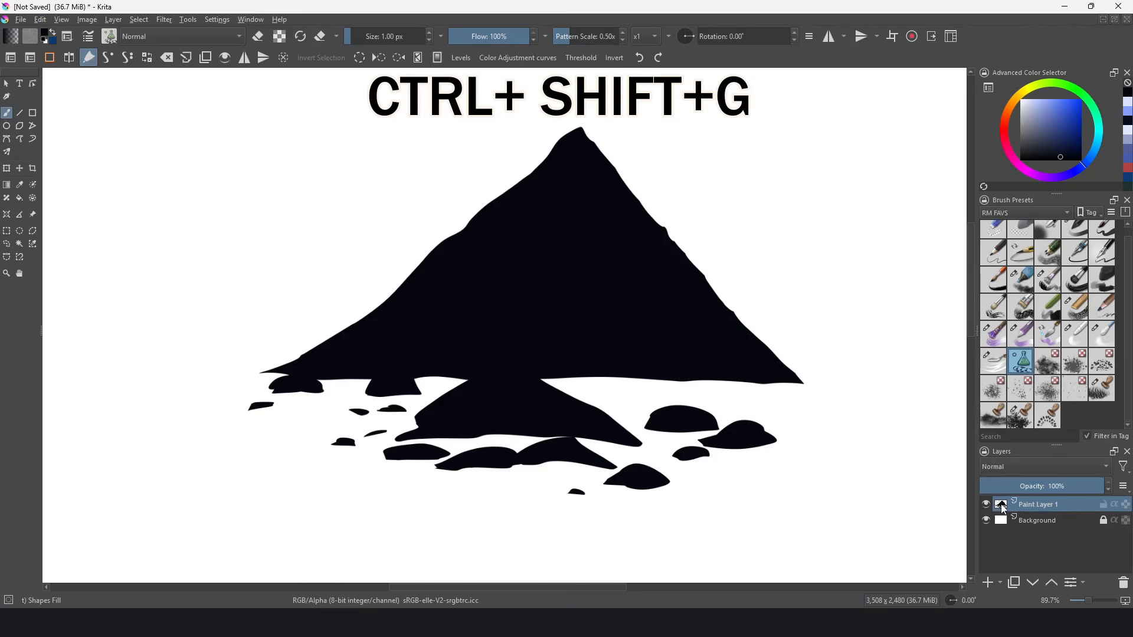
Place the mountain layer in a clipping group, paint dark grey lit planes on its mask layer, and check them without the silhouette
key("ctrl+shift+g")
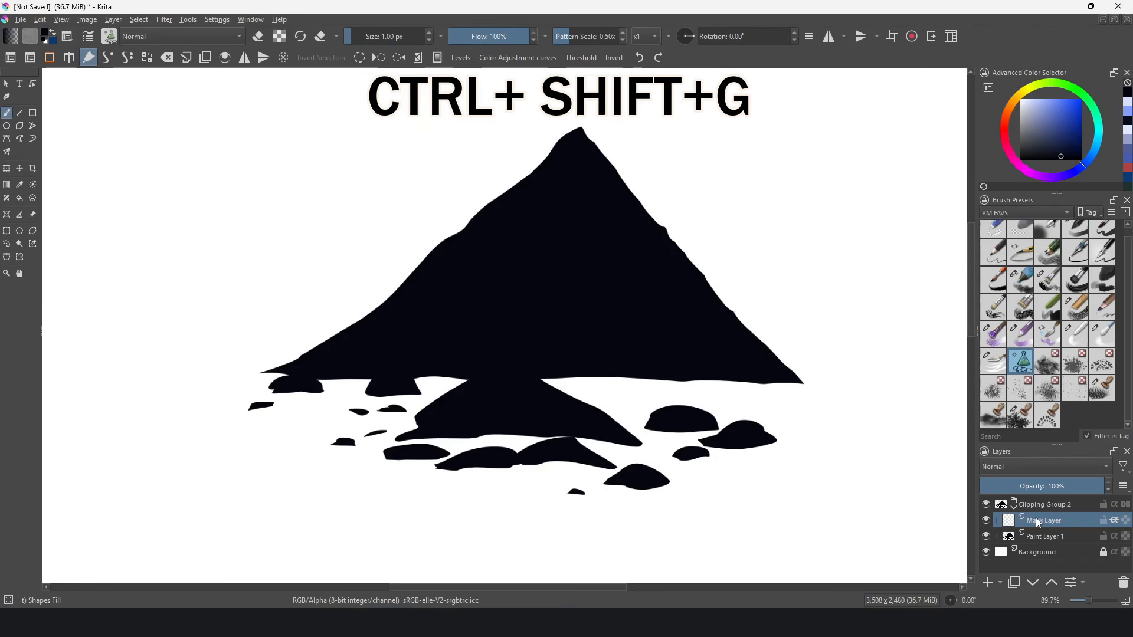
left_click_drag(1058, 144, 1032, 142)
mouse_move(567, 119)
left_mouse_down()
mouse_move(569, 167)
mouse_move(669, 266)
mouse_move(716, 286)
mouse_move(594, 238)
mouse_move(504, 225)
left_mouse_up()
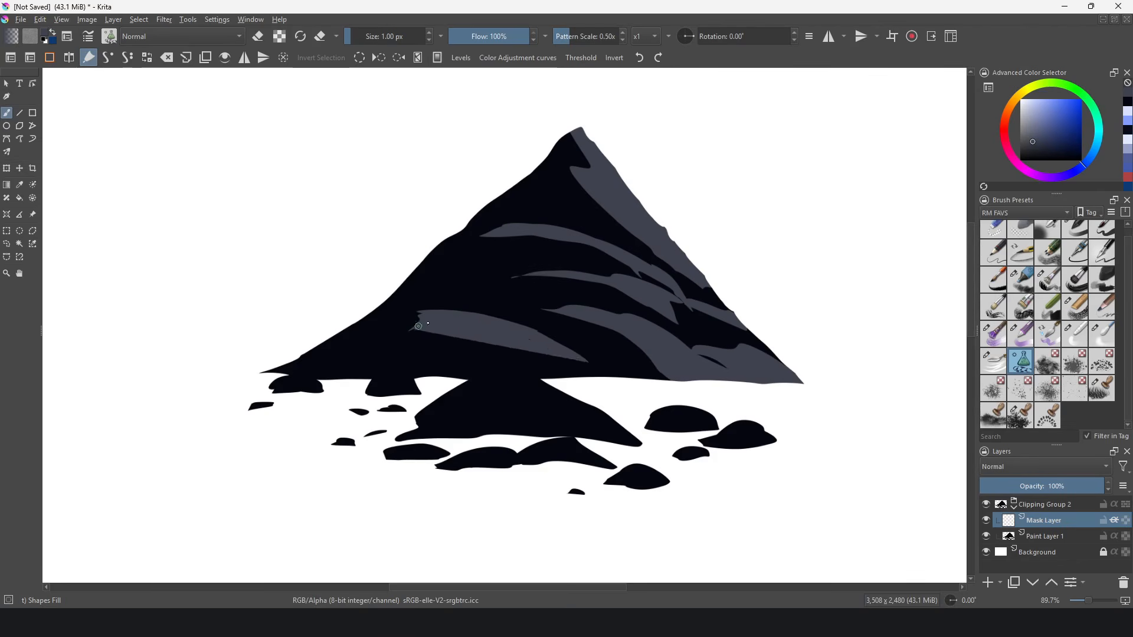
mouse_move(413, 329)
left_mouse_down()
mouse_move(515, 326)
mouse_move(554, 339)
mouse_move(580, 362)
mouse_move(502, 373)
mouse_move(549, 393)
left_mouse_up()
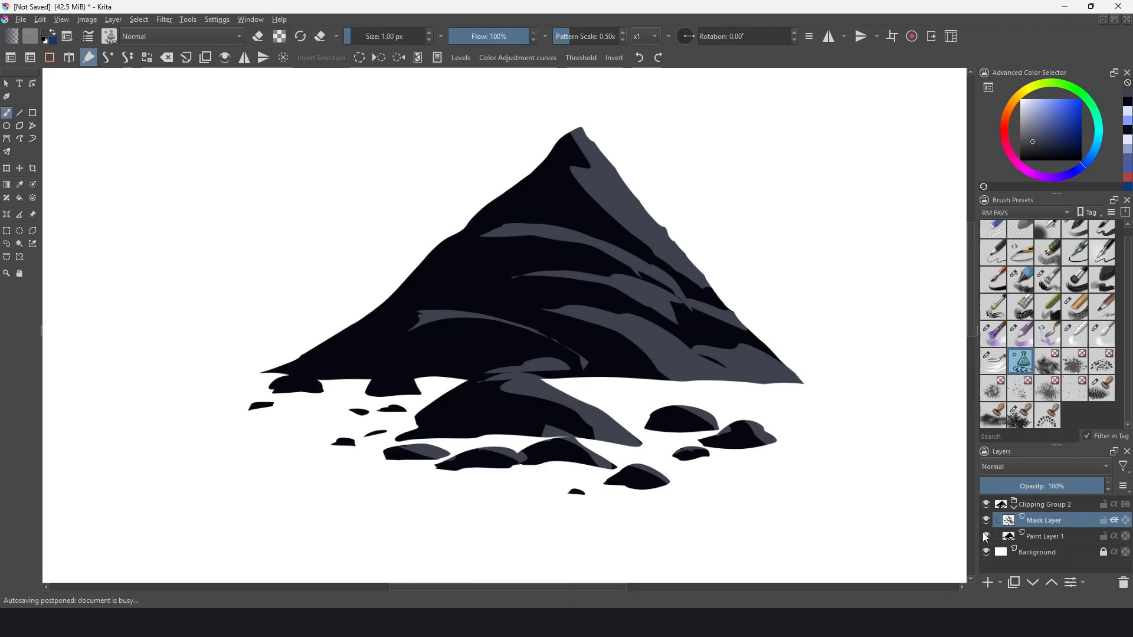
left_click(985, 520)
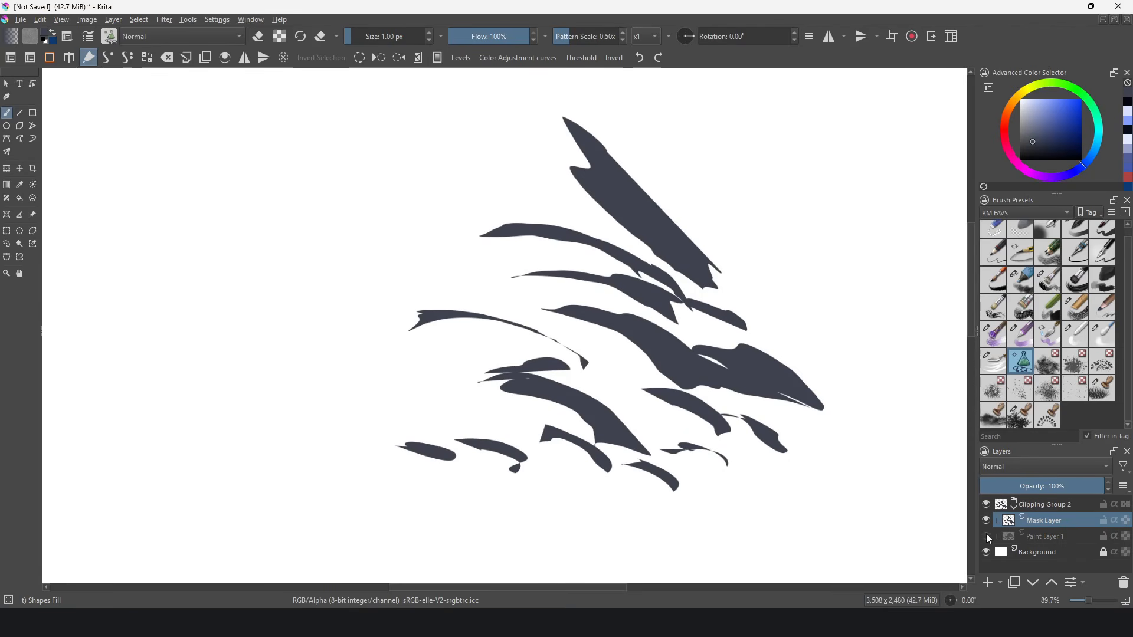
left_click(987, 536)
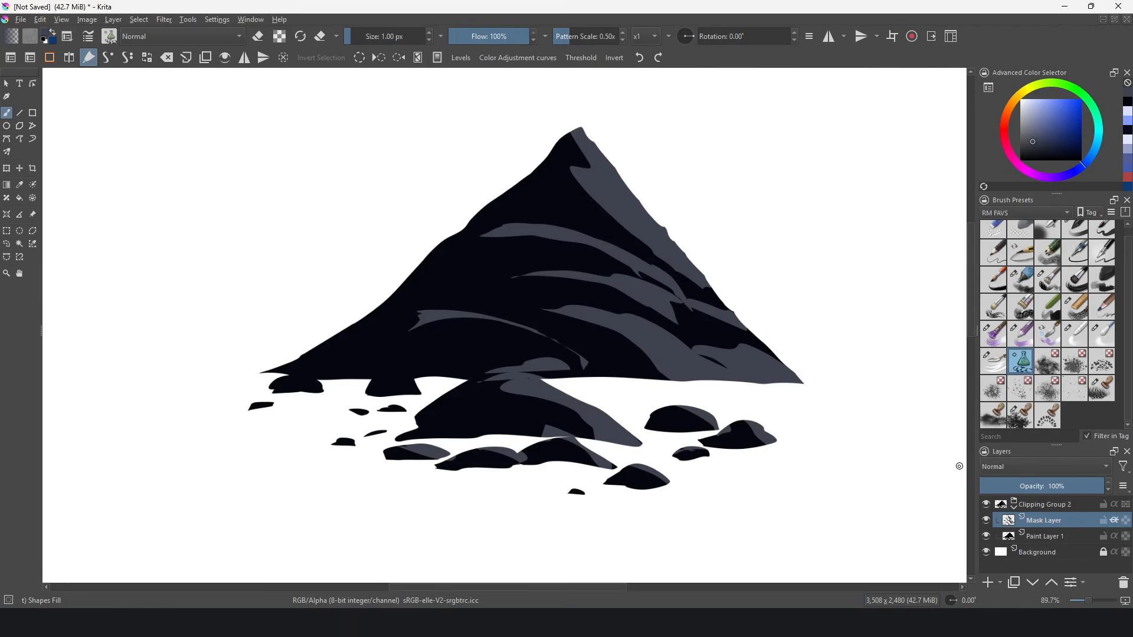
Nest the shading in a second clipping group, enabling Inherit Alpha on that group and disabling it on its lower mask layer
key("ctrl+shift+g")
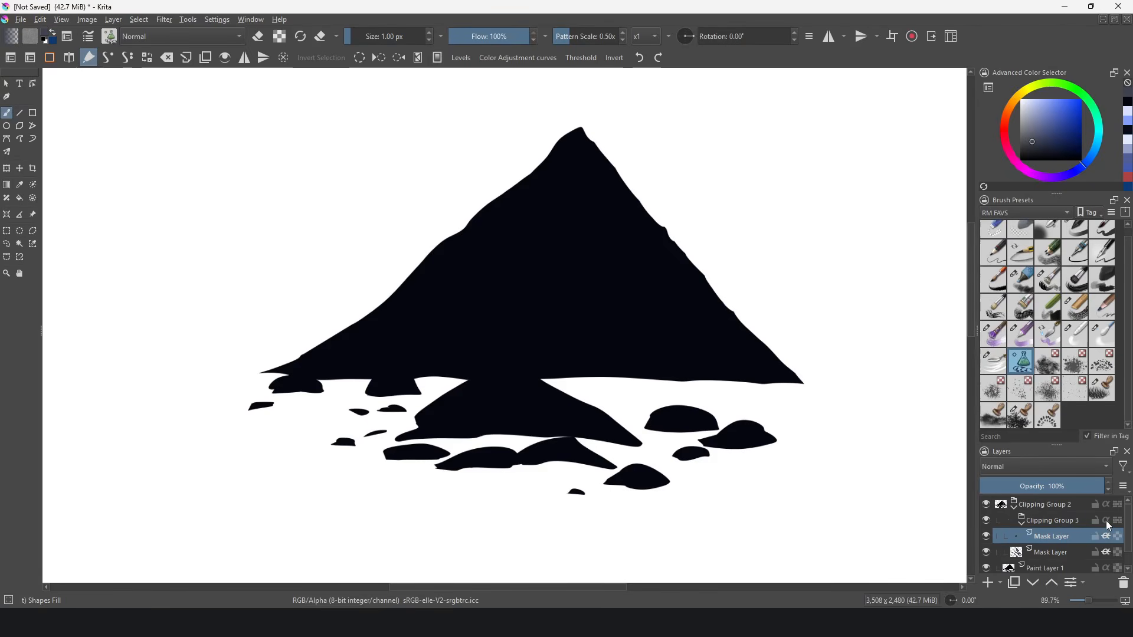
left_click(1107, 526)
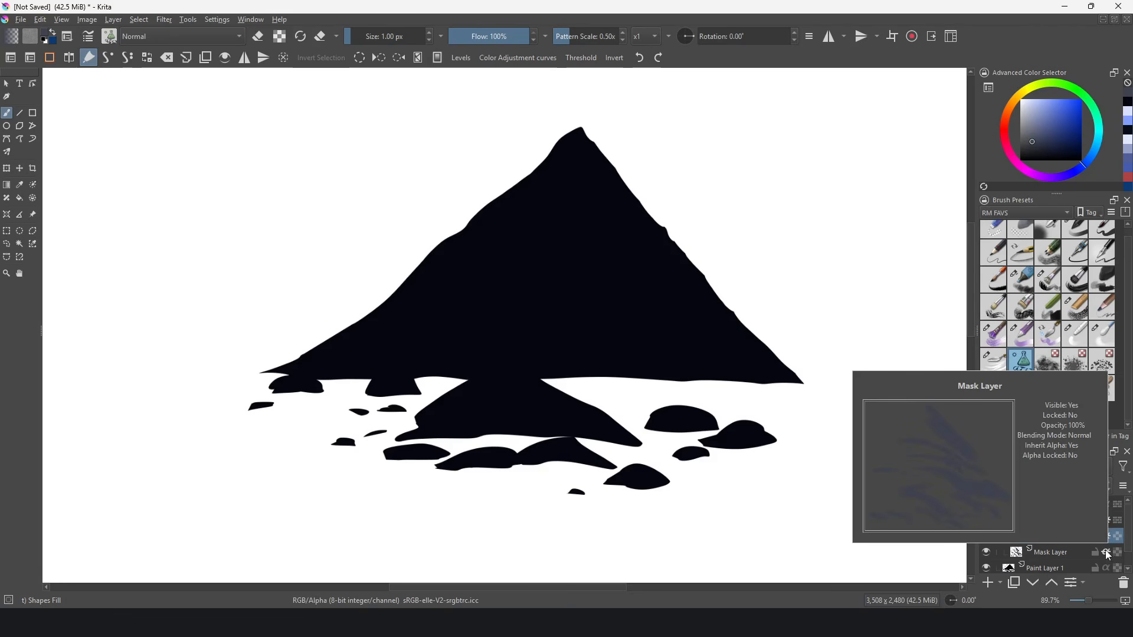
left_click(1107, 555)
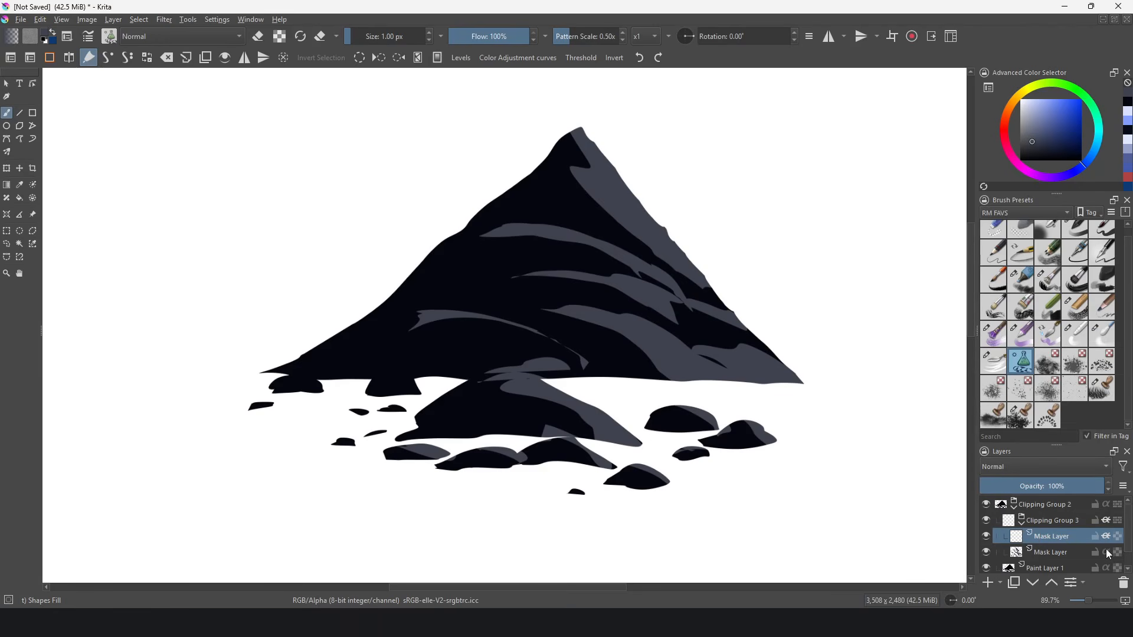
Paint light grey-blue highlights on the upper mask layer over the grey planes of the peak, slopes, foreground ridge and rocks
mouse_move(1032, 124)
left_mouse_down()
mouse_move(1027, 104)
mouse_move(1028, 115)
left_mouse_up()
mouse_move(612, 172)
left_mouse_down()
mouse_move(590, 157)
mouse_move(621, 220)
mouse_move(573, 159)
mouse_move(600, 203)
mouse_move(664, 241)
left_mouse_up()
left_click_drag(574, 235, 505, 225)
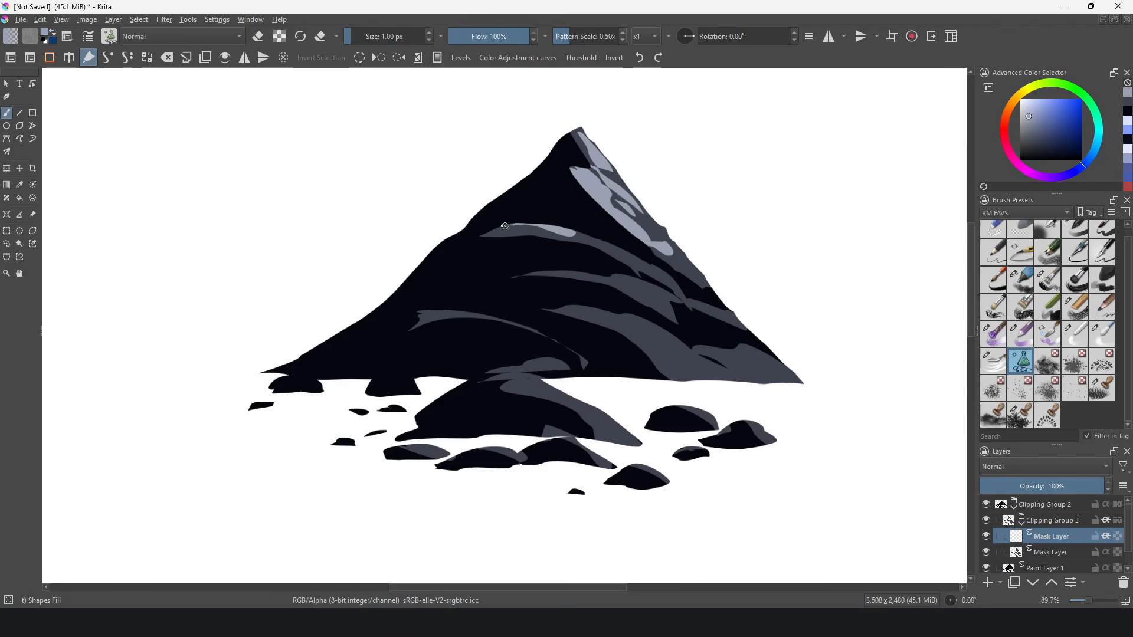
left_click_drag(574, 235, 635, 262)
left_click_drag(568, 271, 672, 296)
left_click_drag(639, 297, 670, 313)
mouse_move(561, 307)
left_mouse_down()
mouse_move(680, 343)
mouse_move(614, 327)
left_mouse_up()
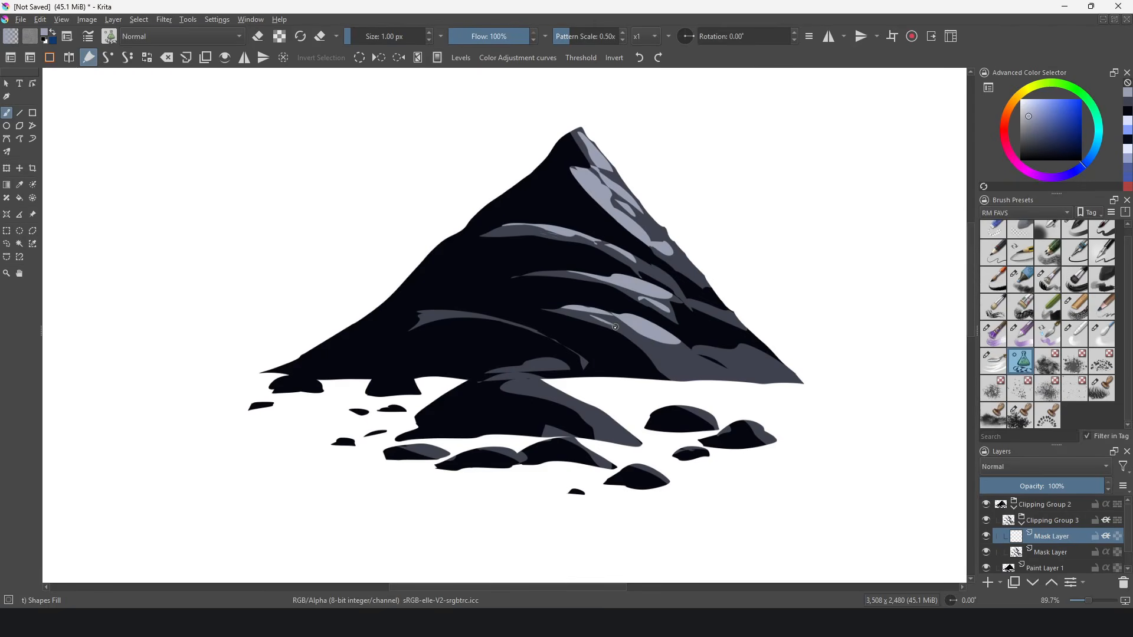
mouse_move(681, 343)
left_mouse_down()
mouse_move(739, 368)
mouse_move(725, 382)
mouse_move(732, 372)
left_mouse_up()
mouse_move(738, 347)
left_mouse_down()
mouse_move(771, 346)
mouse_move(741, 348)
mouse_move(801, 384)
mouse_move(737, 356)
left_mouse_up()
mouse_move(512, 323)
left_mouse_down()
mouse_move(429, 314)
mouse_move(538, 332)
left_mouse_up()
left_click_drag(525, 362, 570, 369)
left_click_drag(500, 376, 539, 378)
left_click_drag(551, 386, 641, 445)
left_click_drag(575, 439, 615, 468)
left_click_drag(635, 465, 669, 482)
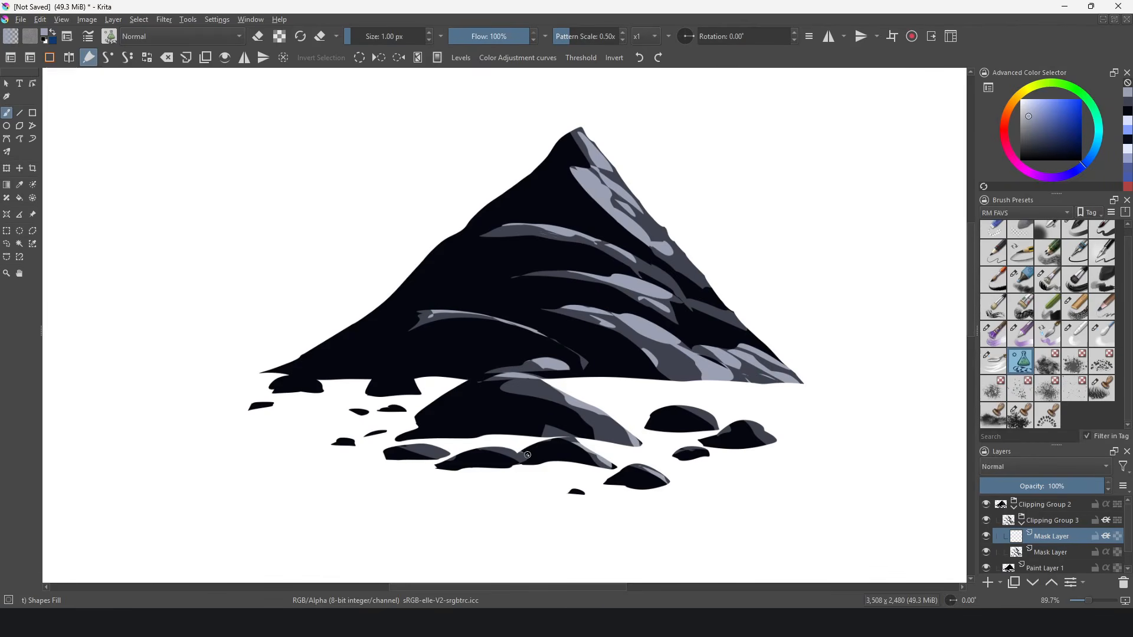
Try shifting the lower mask layer's grey shapes inside the nested clipping group
left_click(1050, 553)
key("t")
mouse_move(600, 264)
left_mouse_down()
mouse_move(633, 251)
mouse_move(605, 255)
mouse_move(653, 371)
left_mouse_up()
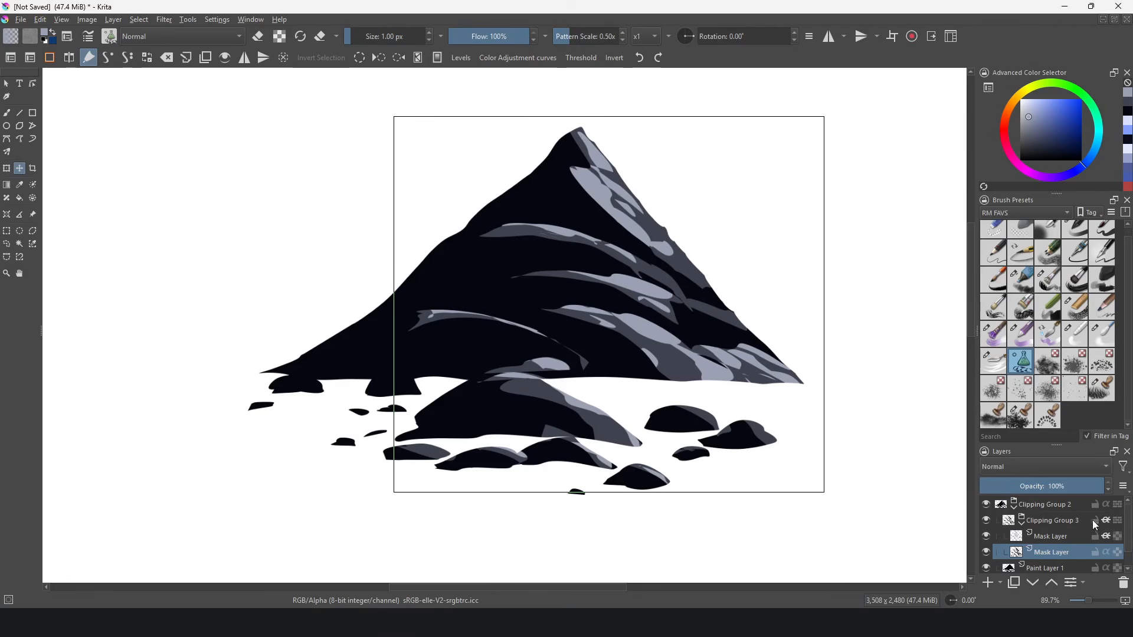
mouse_move(1101, 530)
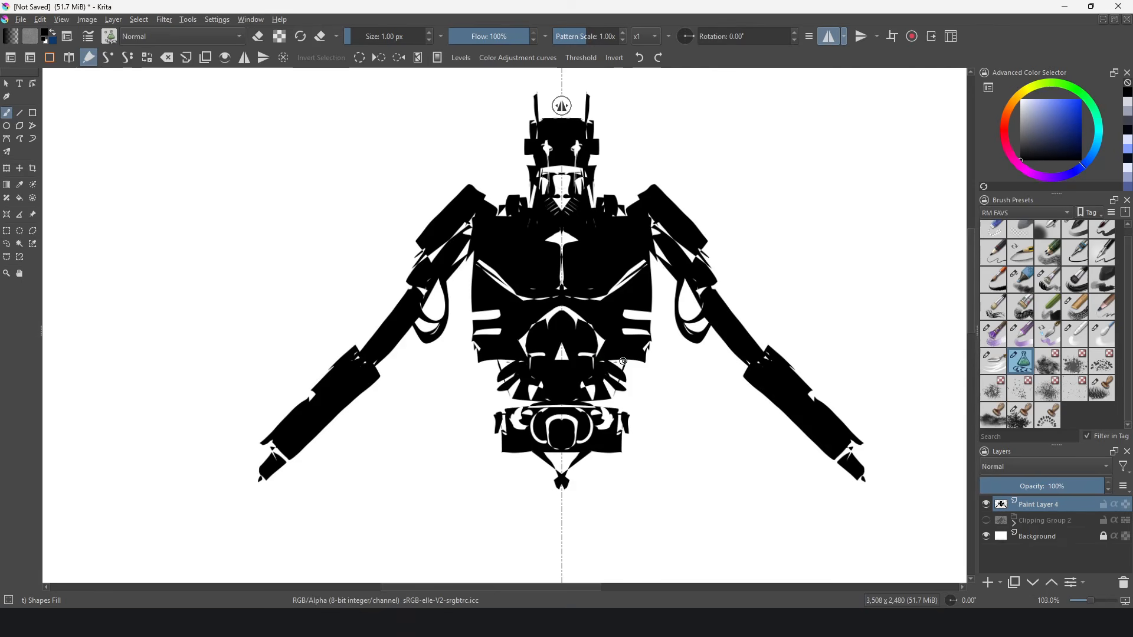
Extend the mirrored black robot silhouette with hanging cables under the forearms and more shapes out from the shoulders
mouse_move(723, 332)
left_mouse_down()
mouse_move(725, 425)
mouse_move(768, 432)
mouse_move(781, 389)
mouse_move(768, 422)
mouse_move(744, 433)
mouse_move(725, 413)
mouse_move(721, 373)
left_mouse_up()
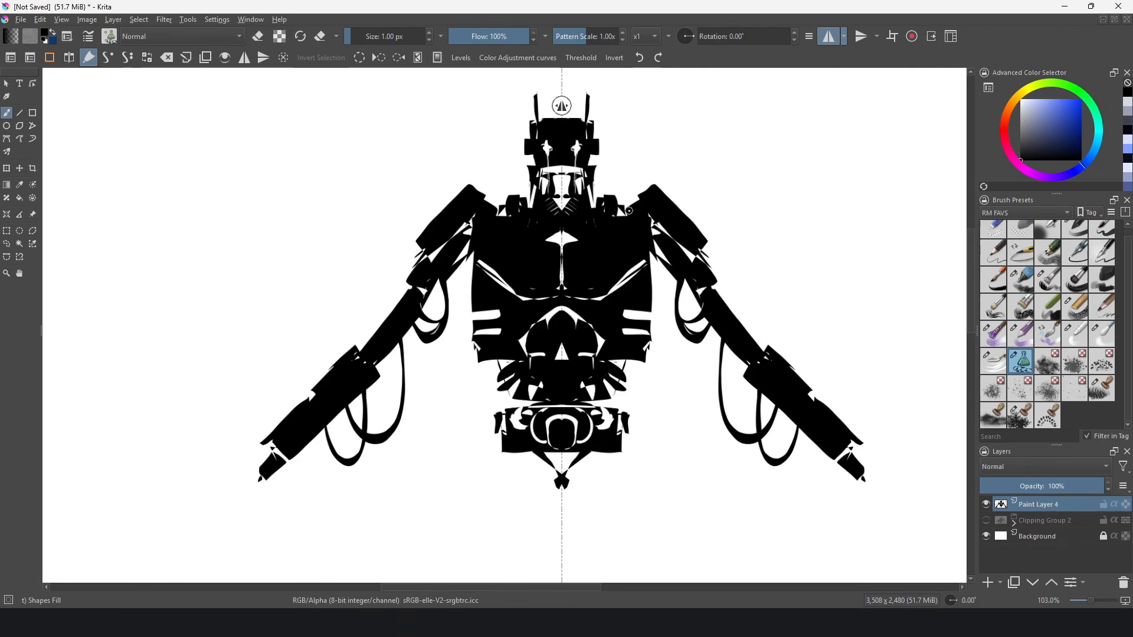
mouse_move(629, 211)
left_mouse_down()
mouse_move(651, 166)
mouse_move(689, 151)
mouse_move(910, 120)
mouse_move(923, 140)
mouse_move(768, 287)
mouse_move(716, 282)
left_mouse_up()
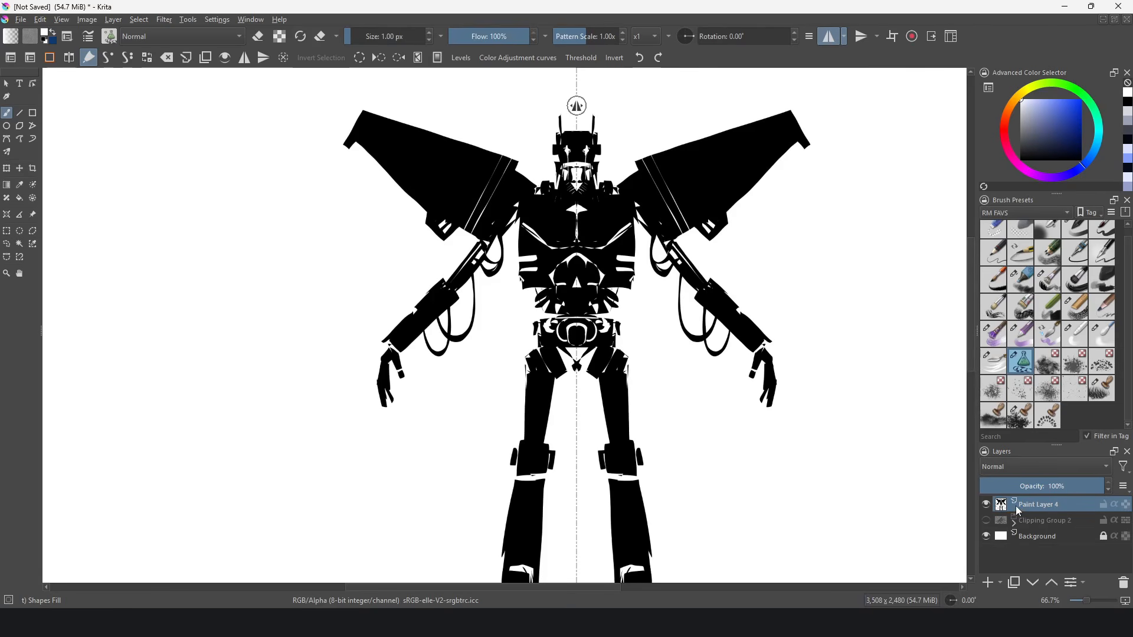
Place the robot layer in a clipping group and paint mirrored grey tones on the mask layer over the wings, arms and head
key("ctrl+shift+g")
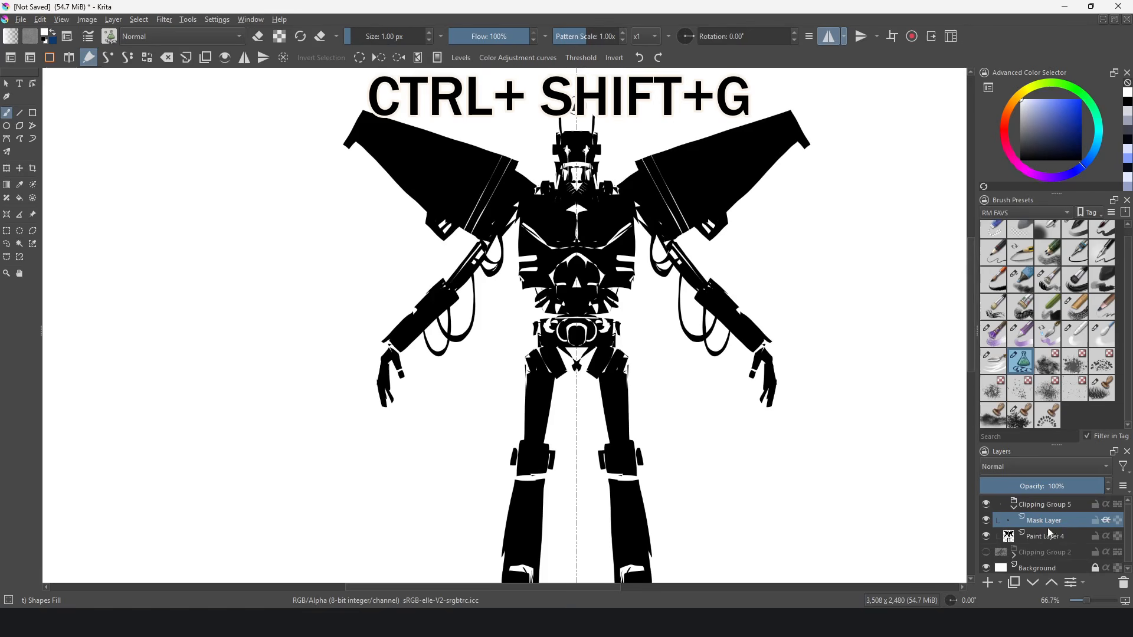
mouse_move(335, 155)
left_mouse_down()
mouse_move(362, 121)
mouse_move(495, 210)
mouse_move(492, 229)
mouse_move(461, 272)
mouse_move(335, 177)
left_mouse_up()
mouse_move(448, 277)
left_mouse_down()
mouse_move(444, 298)
mouse_move(374, 330)
mouse_move(436, 316)
left_mouse_up()
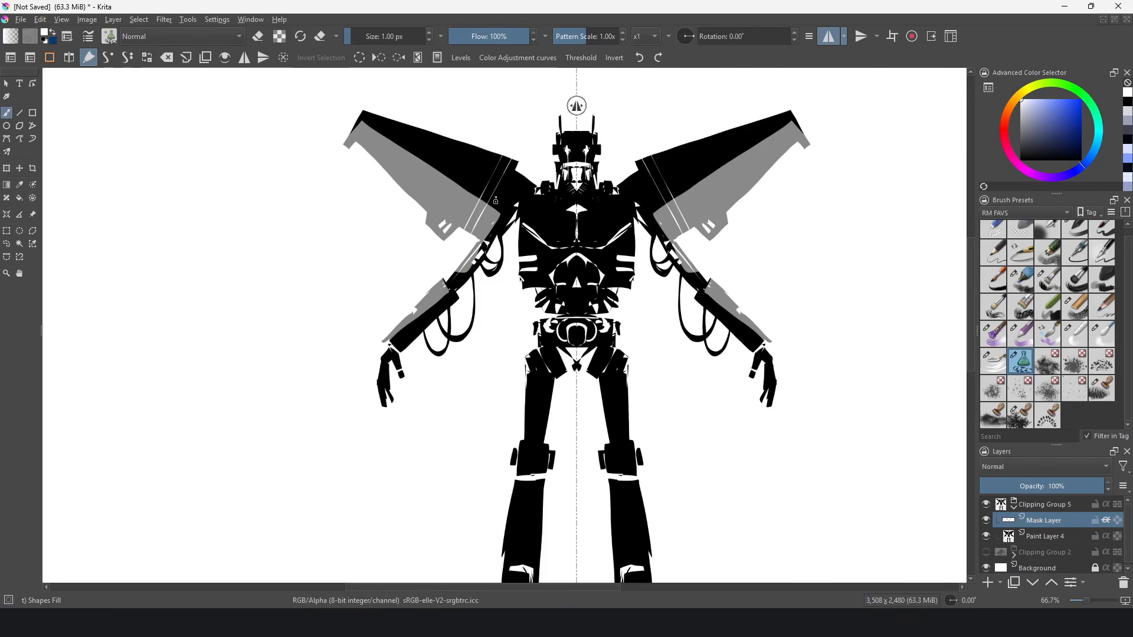
left_click_drag(590, 144, 586, 130)
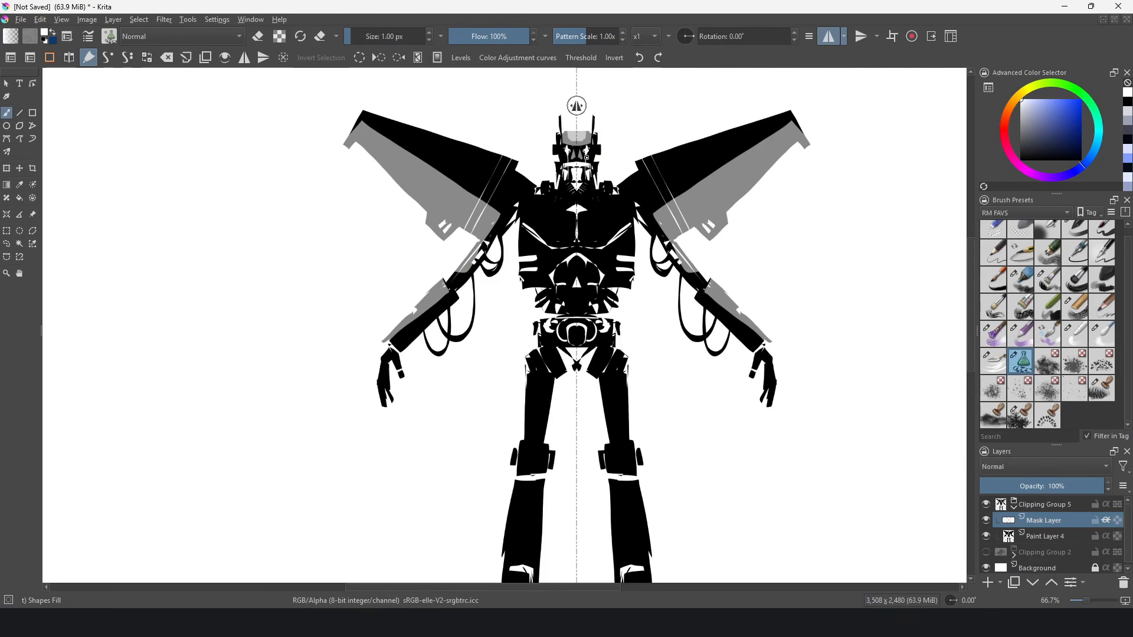
Paint mirrored grey shading on the robot's face, neck and upper chest, undoing one misplaced shape
left_click_drag(563, 160, 536, 81)
key("ctrl+z")
mouse_move(607, 131)
left_mouse_down()
mouse_move(634, 152)
mouse_move(627, 169)
mouse_move(603, 157)
mouse_move(624, 161)
mouse_move(633, 180)
mouse_move(639, 173)
mouse_move(650, 189)
mouse_move(655, 172)
mouse_move(632, 328)
left_mouse_up()
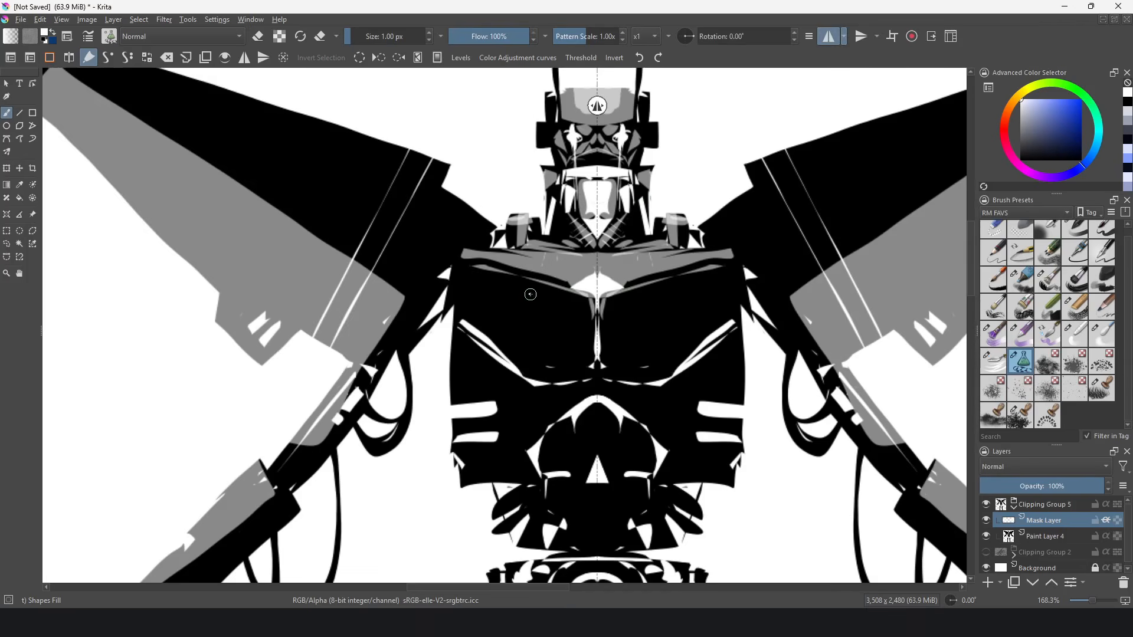
Turn off mirroring and paint a small round grey emblem on one side of the robot's chest
left_click(828, 39)
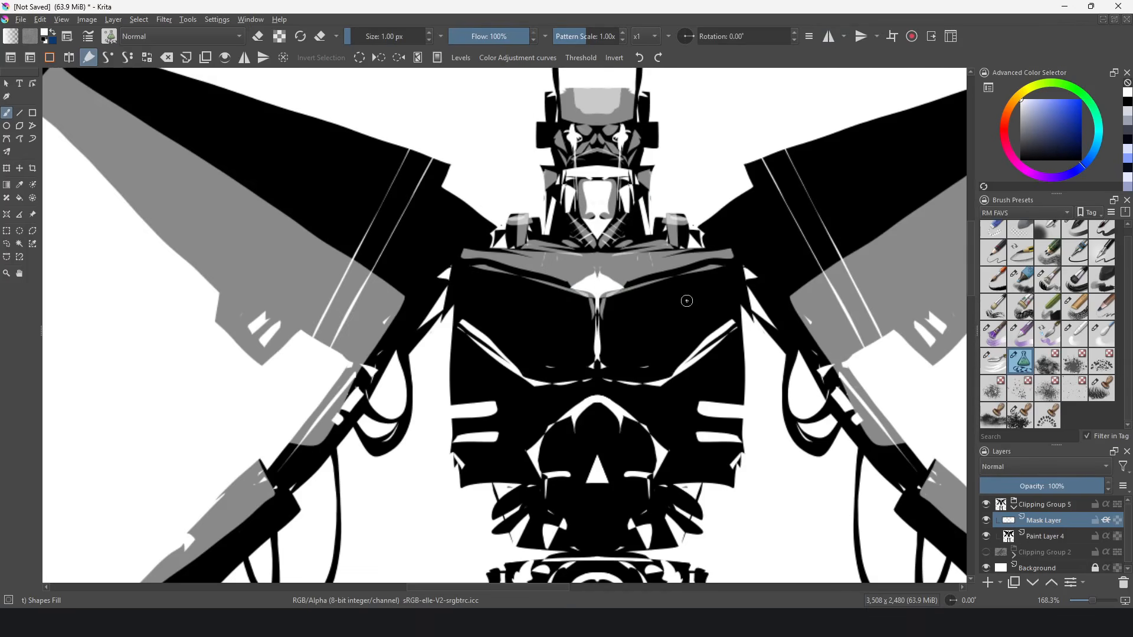
mouse_move(687, 300)
left_mouse_down()
mouse_move(683, 317)
mouse_move(697, 307)
left_mouse_up()
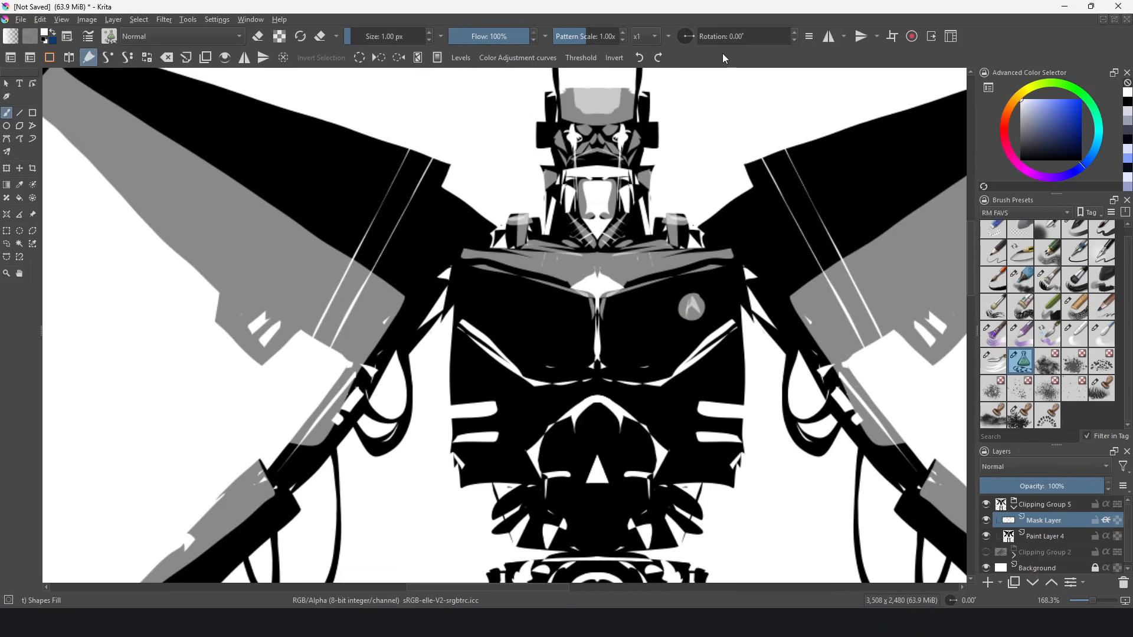
Turn mirroring back on and paint grey tones and fine details over the robot's chest, abdomen, wings and hands
key("m")
mouse_move(599, 329)
left_mouse_down()
mouse_move(707, 341)
mouse_move(614, 331)
left_mouse_up()
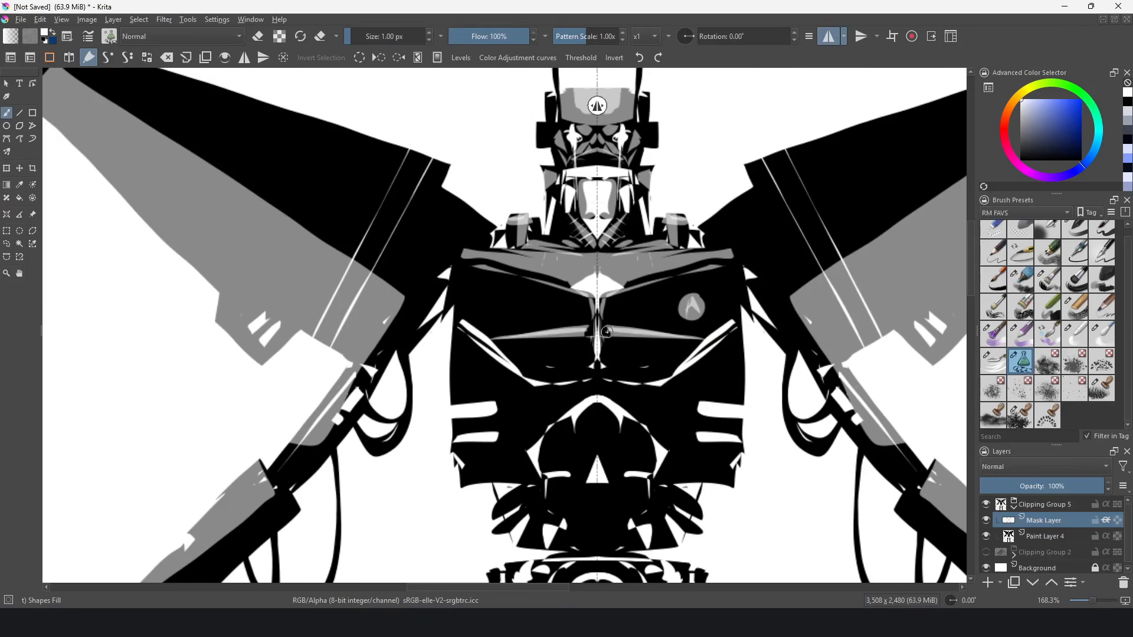
left_click_drag(696, 344, 670, 374)
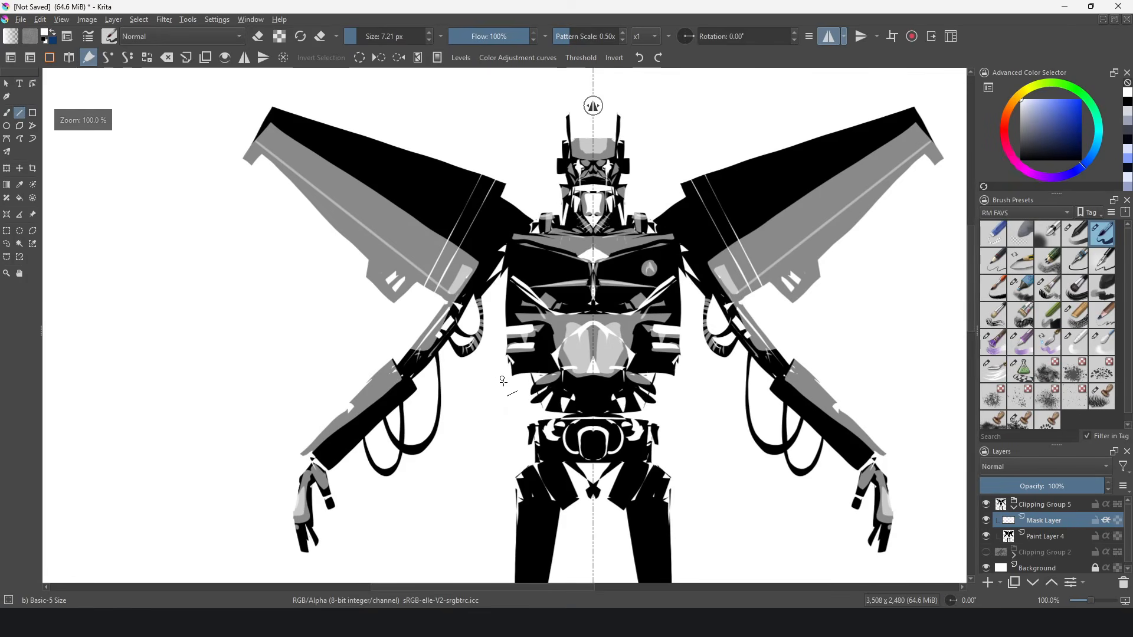
left_click_drag(511, 417, 489, 404)
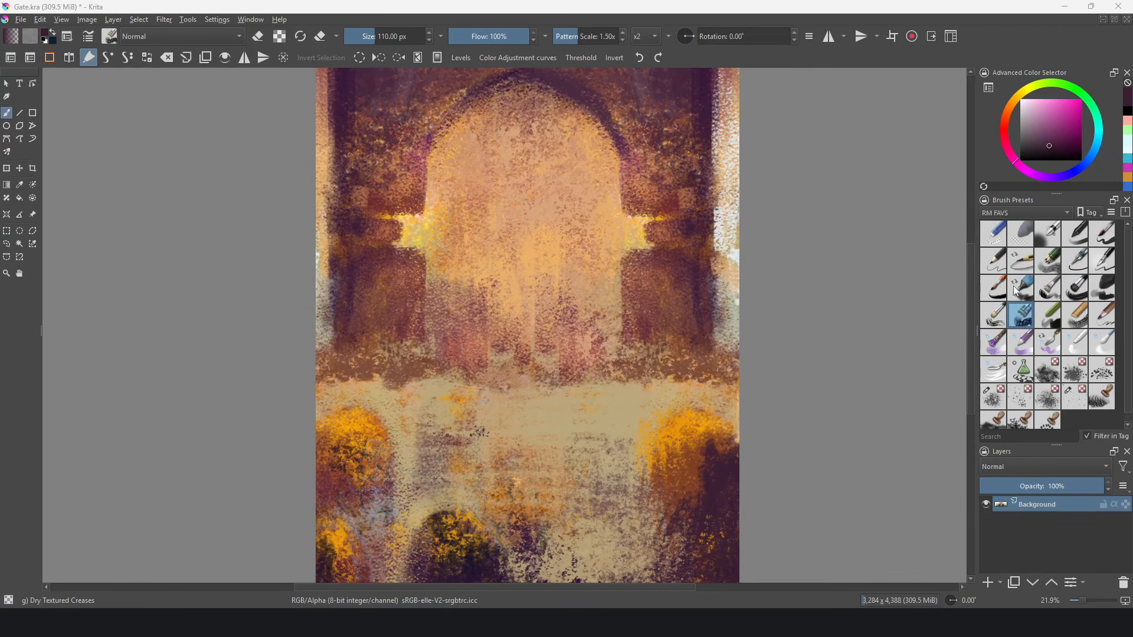
In Gate.kra, try dark Dry Textured Creases strokes along the arch's base and texture inside the arch, and undo them
left_click_drag(396, 389, 516, 389)
left_click_drag(377, 391, 746, 393)
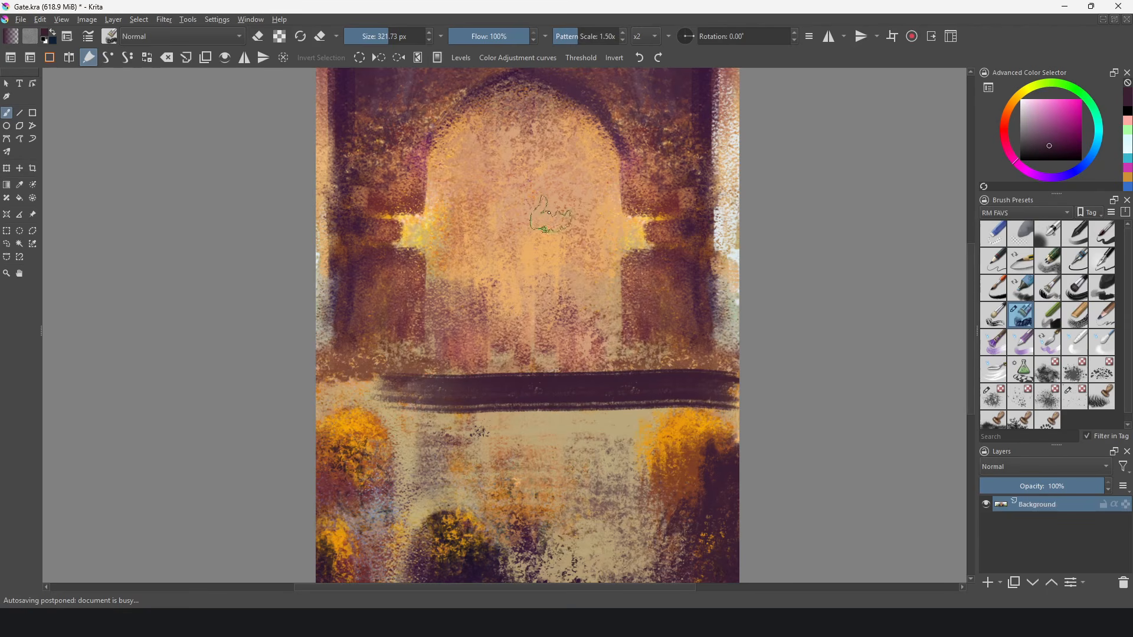
mouse_move(549, 212)
left_mouse_down()
mouse_move(541, 175)
mouse_move(526, 189)
mouse_move(517, 260)
mouse_move(513, 185)
mouse_move(545, 160)
mouse_move(553, 173)
mouse_move(534, 203)
mouse_move(475, 210)
mouse_move(515, 274)
mouse_move(563, 302)
mouse_move(602, 293)
mouse_move(609, 279)
mouse_move(553, 288)
mouse_move(420, 231)
left_mouse_up()
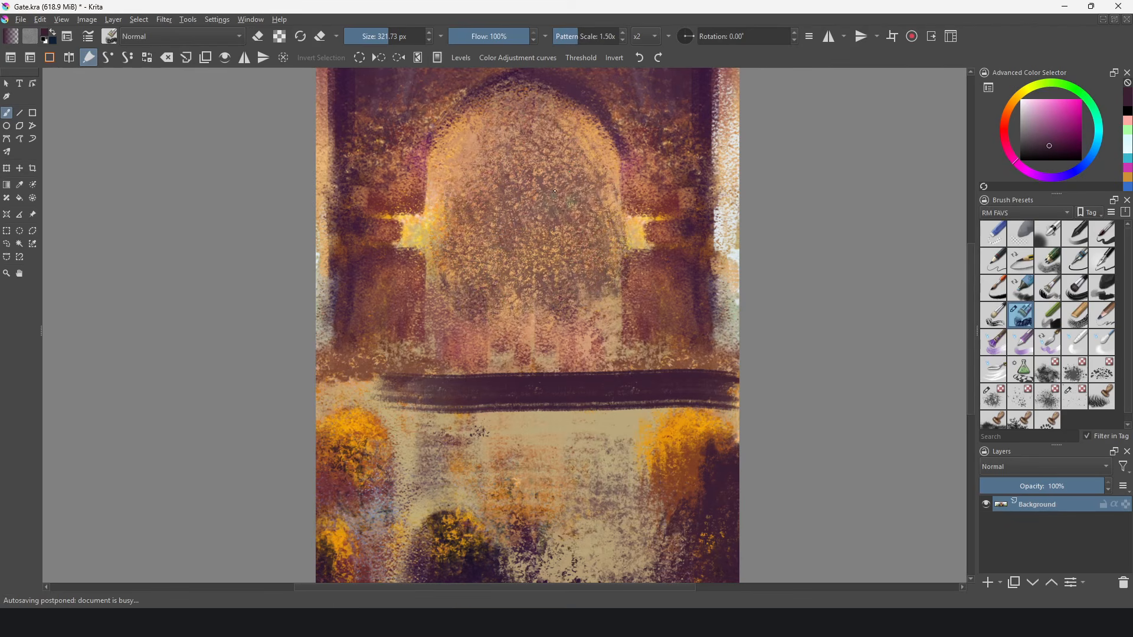
key("ctrl+z")
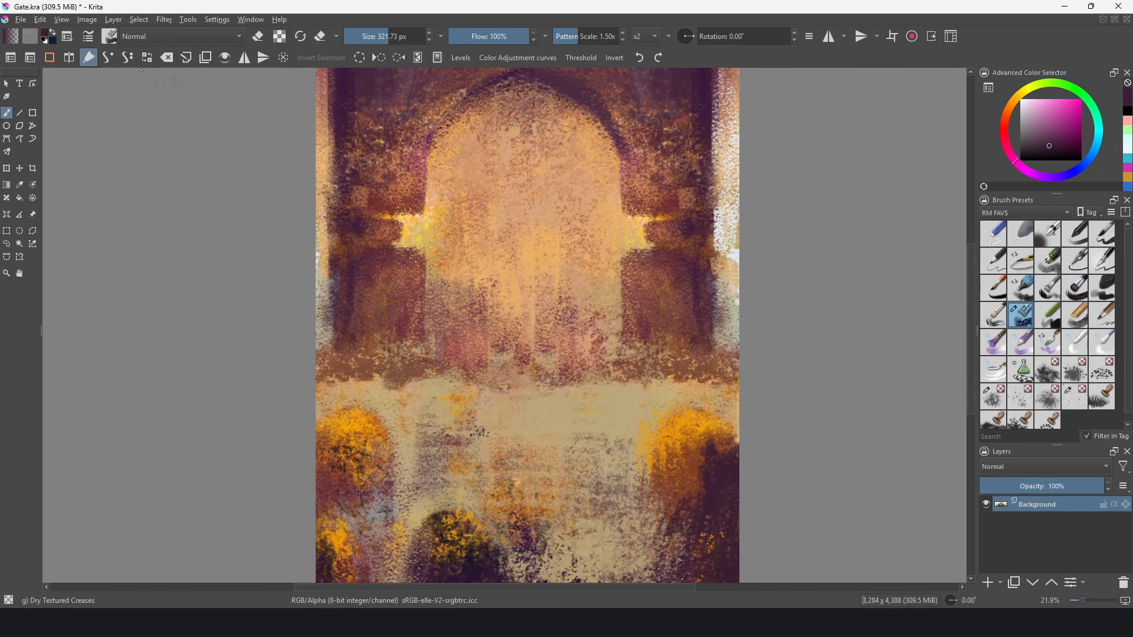
Bend the pressure curve of the Dry Textured Creases brush's texture strength to 57% input and 29% output
left_click(88, 39)
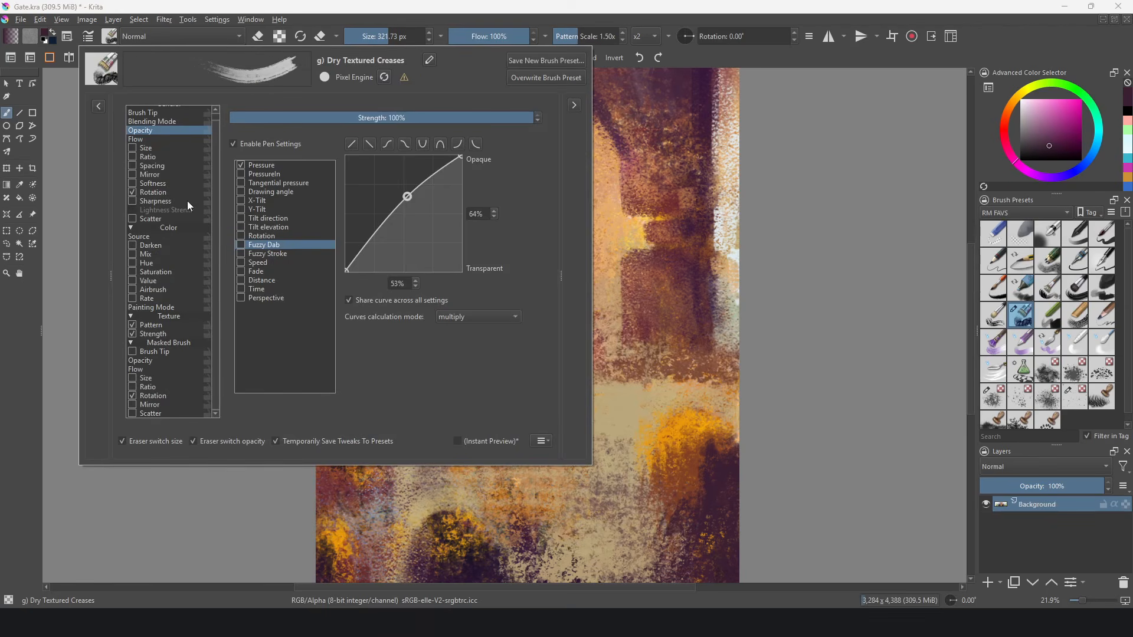
left_click(159, 334)
left_click_drag(426, 159, 459, 154)
left_click_drag(399, 237, 412, 239)
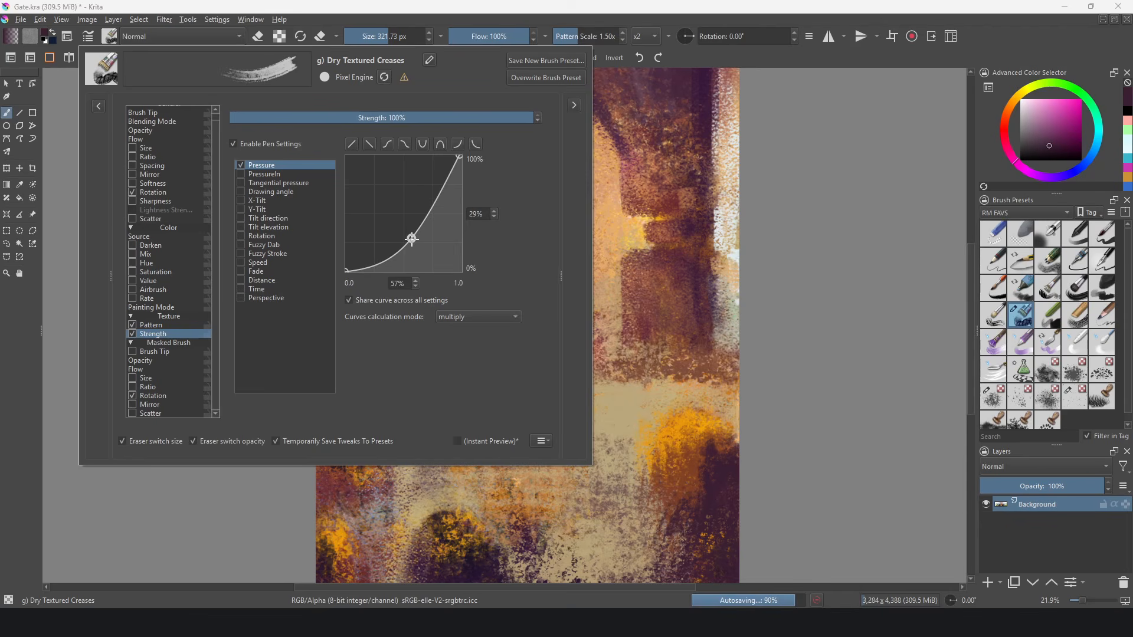
left_click_drag(514, 117, 474, 114)
left_click(604, 252)
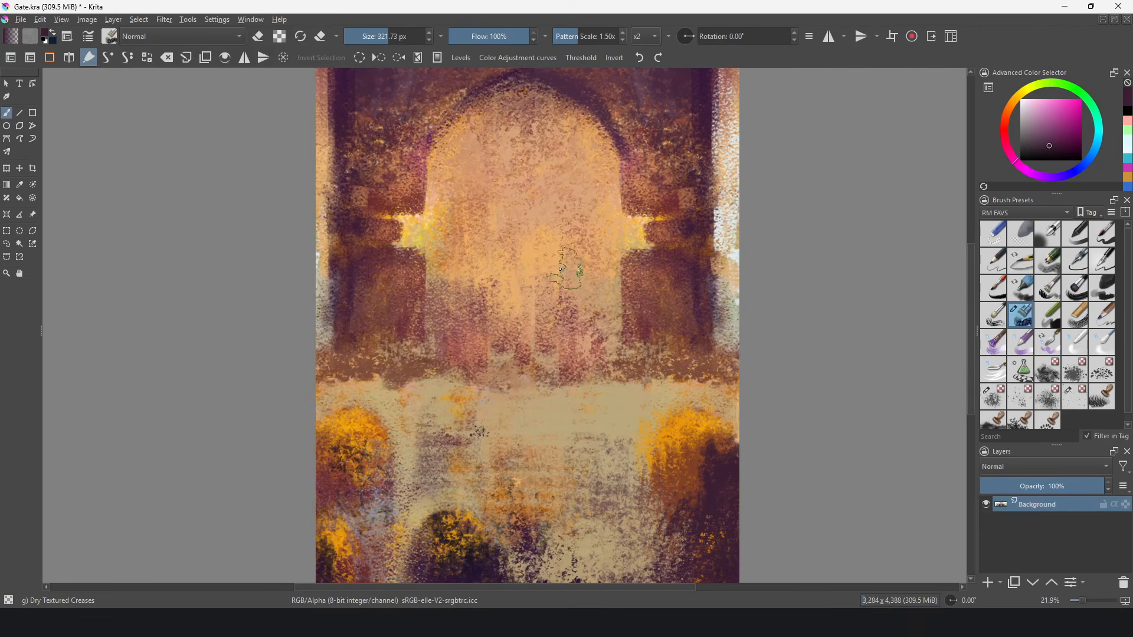
Paint dark purple texture inside the arch, adding a finer patch in its lower part at pattern scale 0.40x
mouse_move(498, 199)
left_mouse_down()
mouse_move(491, 233)
mouse_move(472, 229)
mouse_move(481, 170)
mouse_move(512, 156)
mouse_move(552, 175)
mouse_move(519, 219)
mouse_move(597, 223)
left_mouse_up()
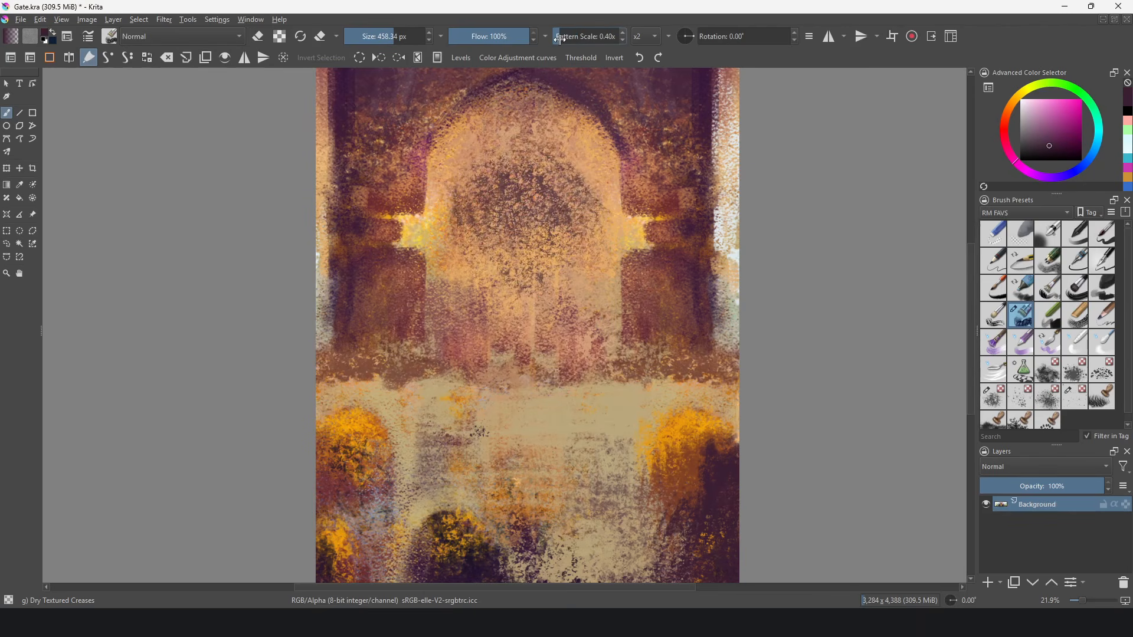
mouse_move(561, 277)
left_mouse_down()
mouse_move(589, 312)
mouse_move(599, 283)
mouse_move(560, 307)
mouse_move(581, 339)
left_mouse_up()
mouse_move(564, 325)
left_mouse_down()
mouse_move(553, 238)
mouse_move(588, 324)
left_mouse_up()
Set the pattern scale to 4.00x and paint coarse sampled peach texture over the arch and reddish brown on the wall above it
left_click(618, 47)
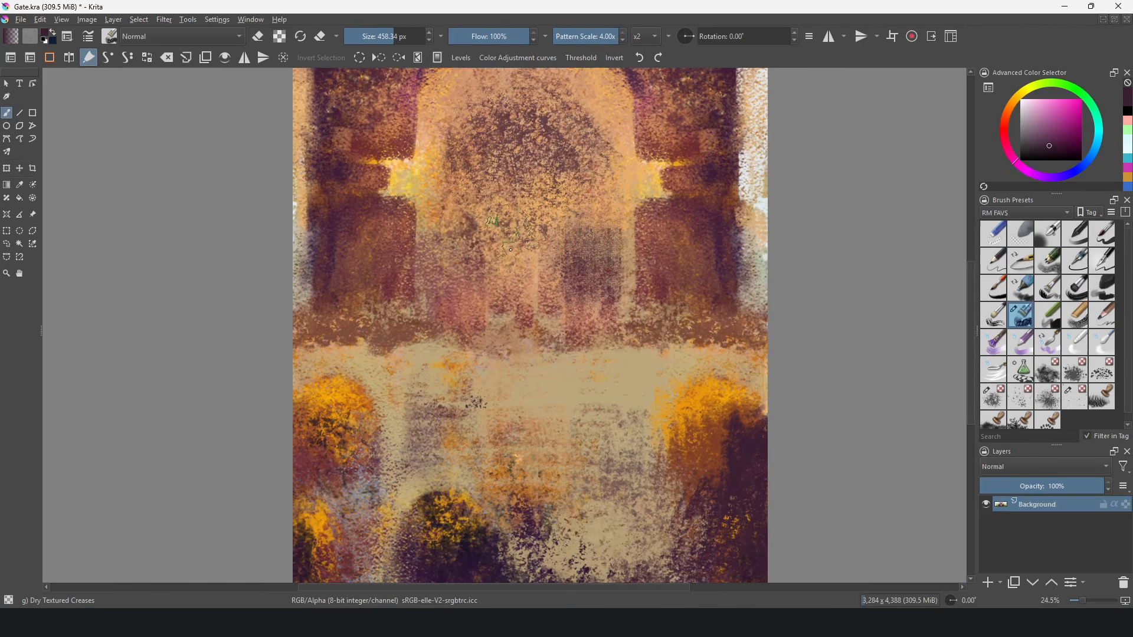
left_click_drag(501, 265, 449, 426)
left_click_drag(414, 292, 424, 216)
left_click_drag(488, 338, 489, 417)
left_click(527, 386, "ctrl")
mouse_move(554, 312)
left_mouse_down()
mouse_move(551, 245)
mouse_move(508, 221)
mouse_move(531, 248)
mouse_move(472, 230)
left_mouse_up()
mouse_move(433, 354)
left_mouse_down()
mouse_move(484, 466)
mouse_move(463, 495)
mouse_move(431, 466)
mouse_move(506, 286)
mouse_move(602, 363)
mouse_move(631, 372)
mouse_move(635, 355)
left_mouse_up()
left_click(670, 260, "ctrl")
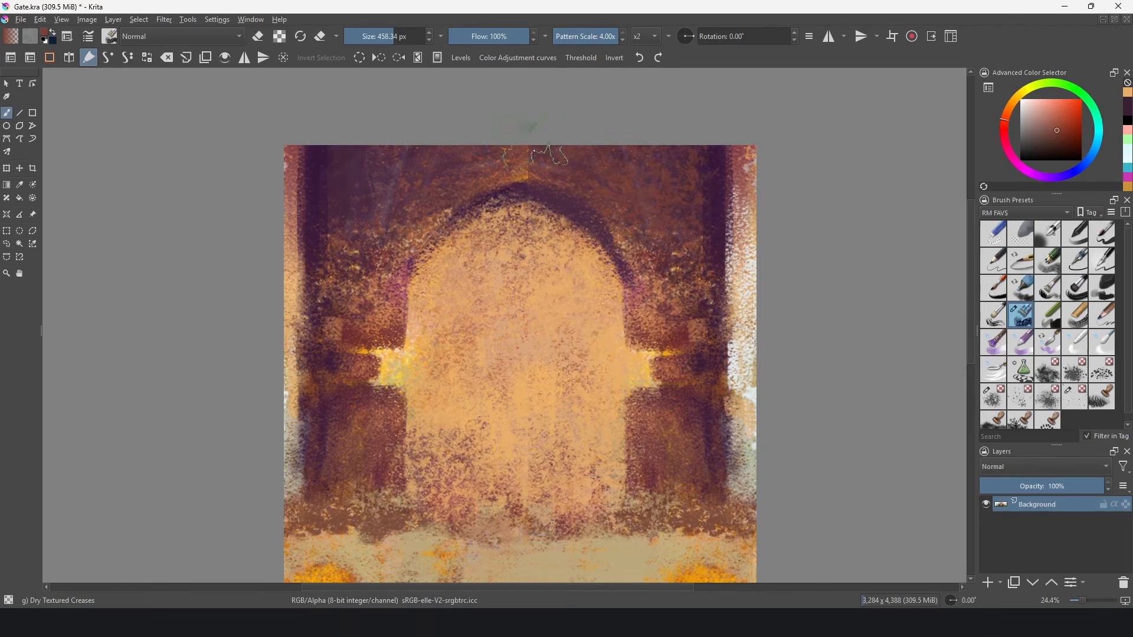
mouse_move(548, 154)
left_mouse_down()
mouse_move(465, 149)
mouse_move(454, 178)
mouse_move(528, 193)
mouse_move(546, 168)
left_mouse_up()
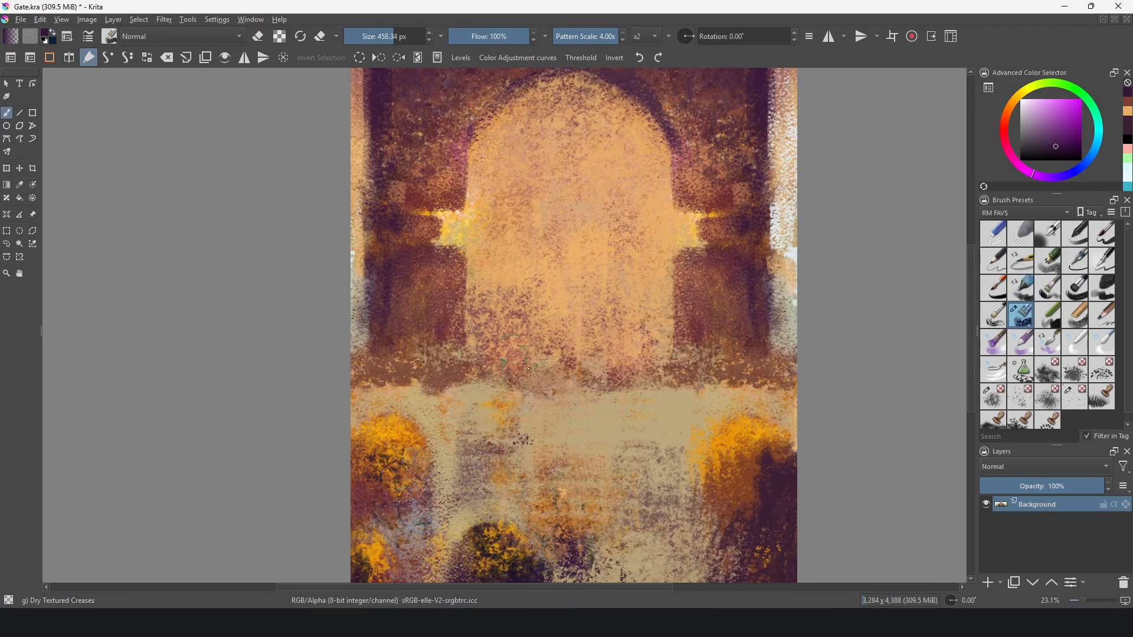
Sample the ground's beige and paint coarse texture over the base of the arch and both side walls, undoing one stroke
left_click(596, 420, "ctrl")
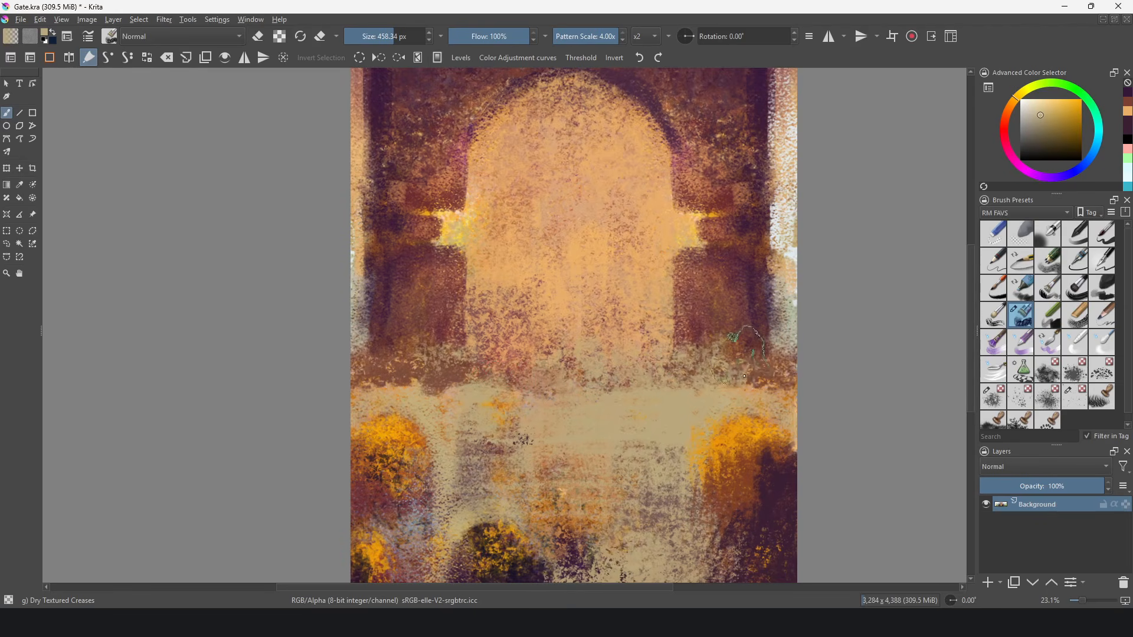
mouse_move(744, 375)
left_mouse_down()
mouse_move(782, 337)
mouse_move(752, 339)
left_mouse_up()
key("ctrl+z")
mouse_move(431, 348)
left_mouse_down()
mouse_move(374, 382)
mouse_move(433, 387)
mouse_move(449, 337)
mouse_move(426, 333)
left_mouse_up()
mouse_move(698, 372)
left_mouse_down()
mouse_move(730, 358)
mouse_move(765, 369)
left_mouse_up()
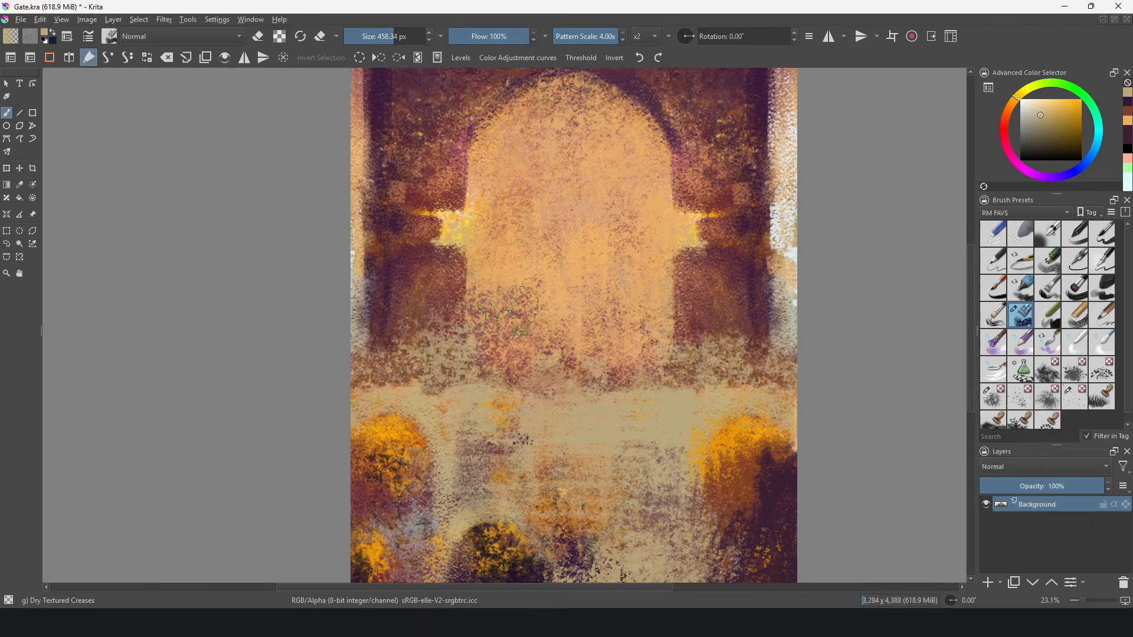
Switch to the Chalk Details brush, set pattern scale 4.00x, and bend its texture strength curve to 59% input and 28% output
left_click(1048, 322)
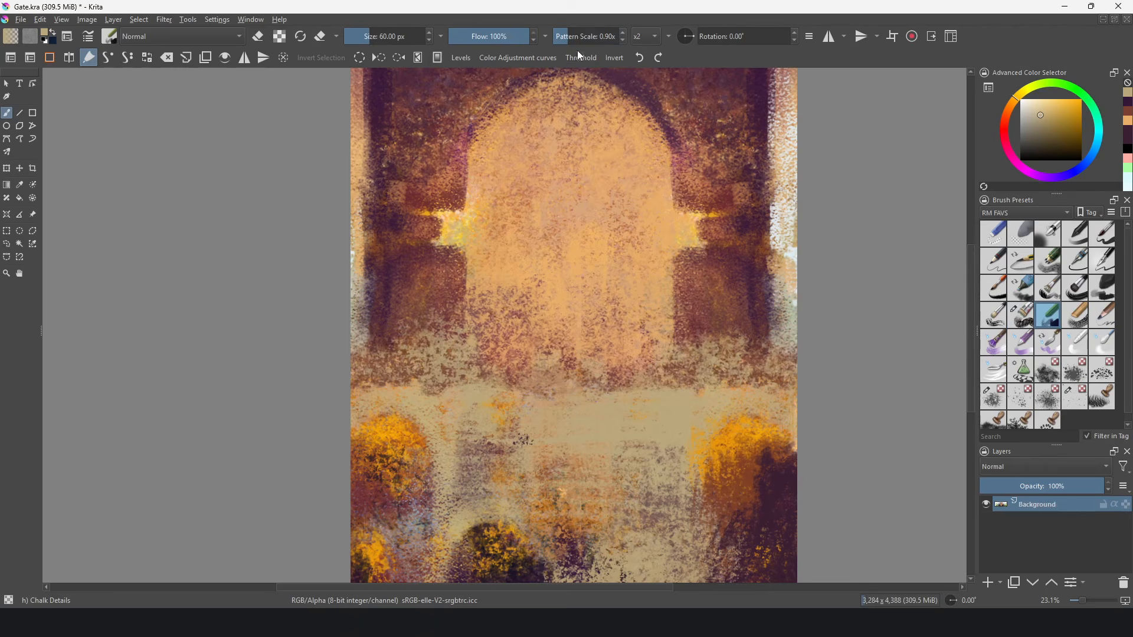
left_click_drag(573, 38, 608, 43)
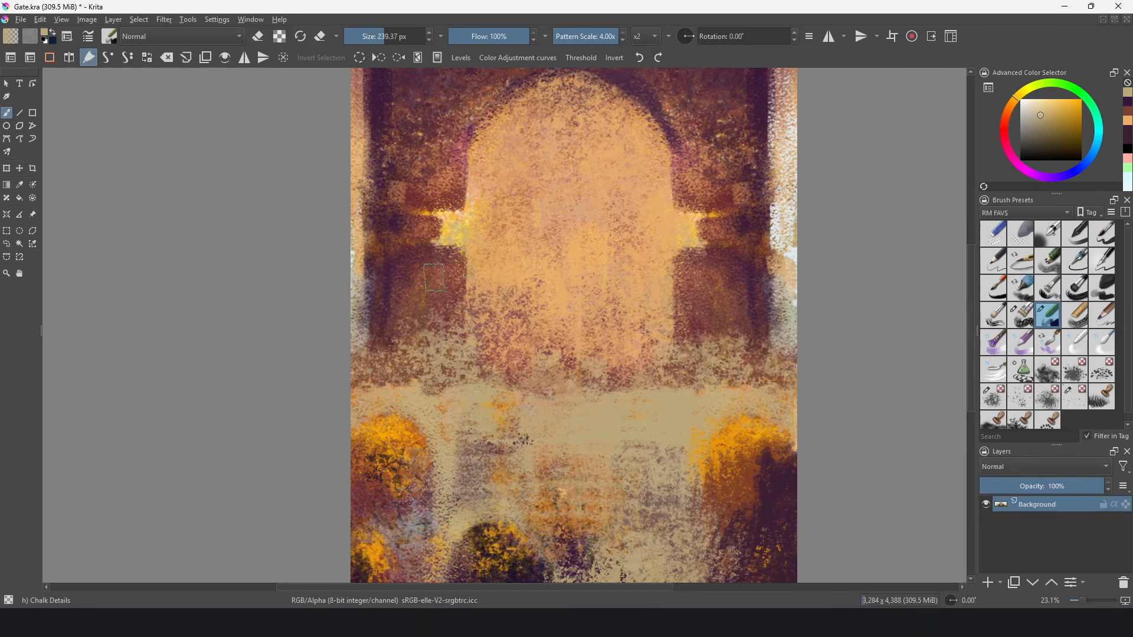
key("F5")
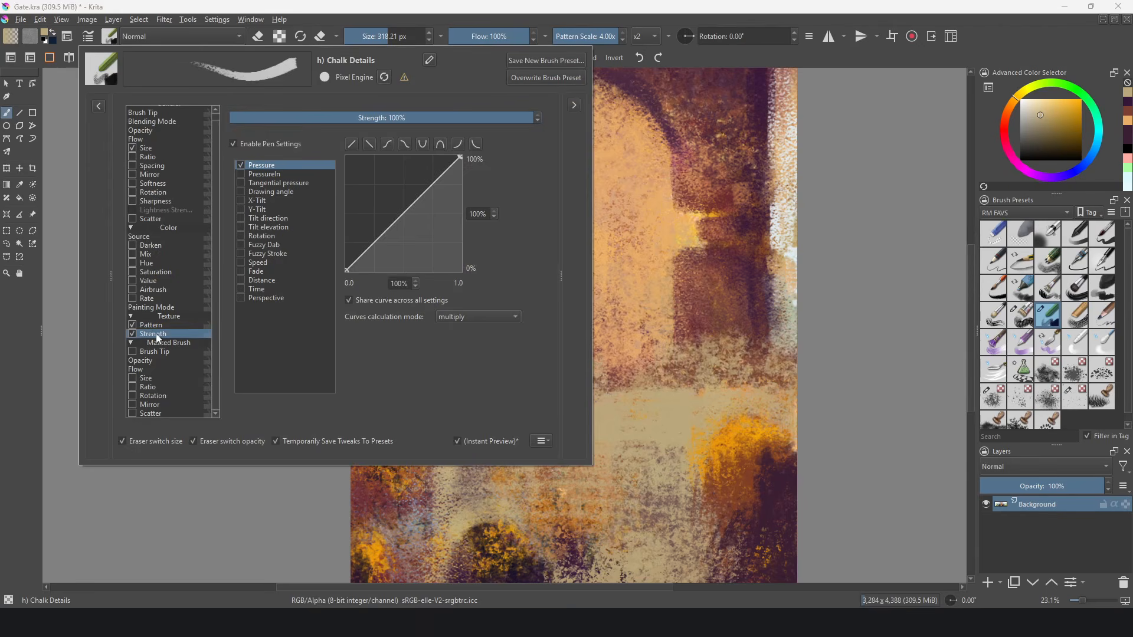
left_click_drag(398, 242, 412, 239)
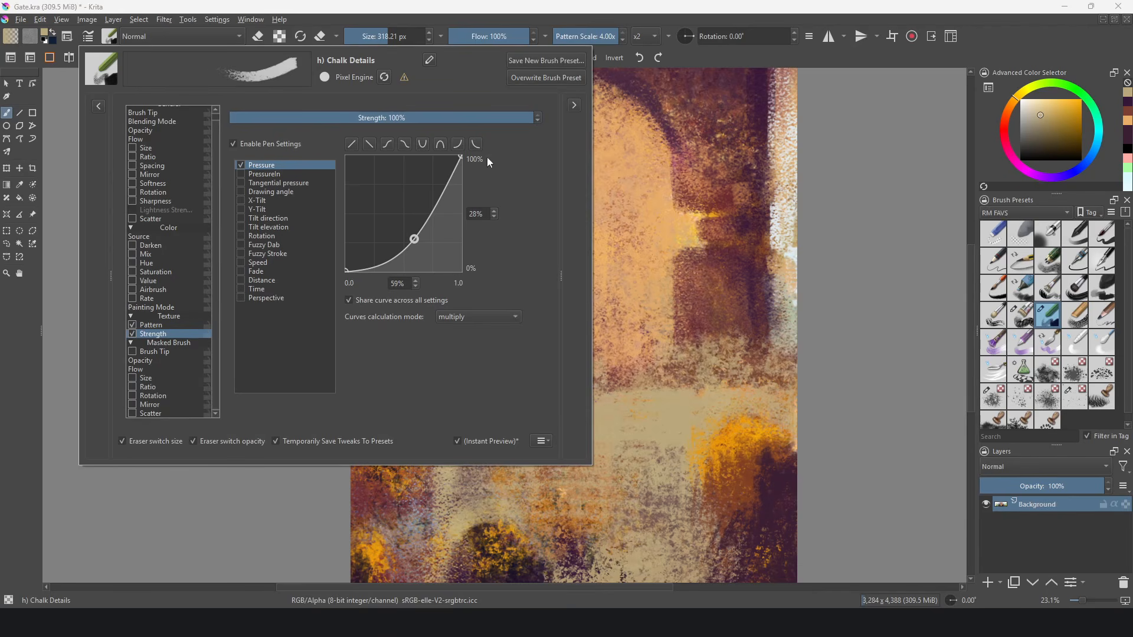
left_click_drag(500, 113, 479, 112)
Rotate the Chalk Details brush tip to 90°
left_click(157, 112)
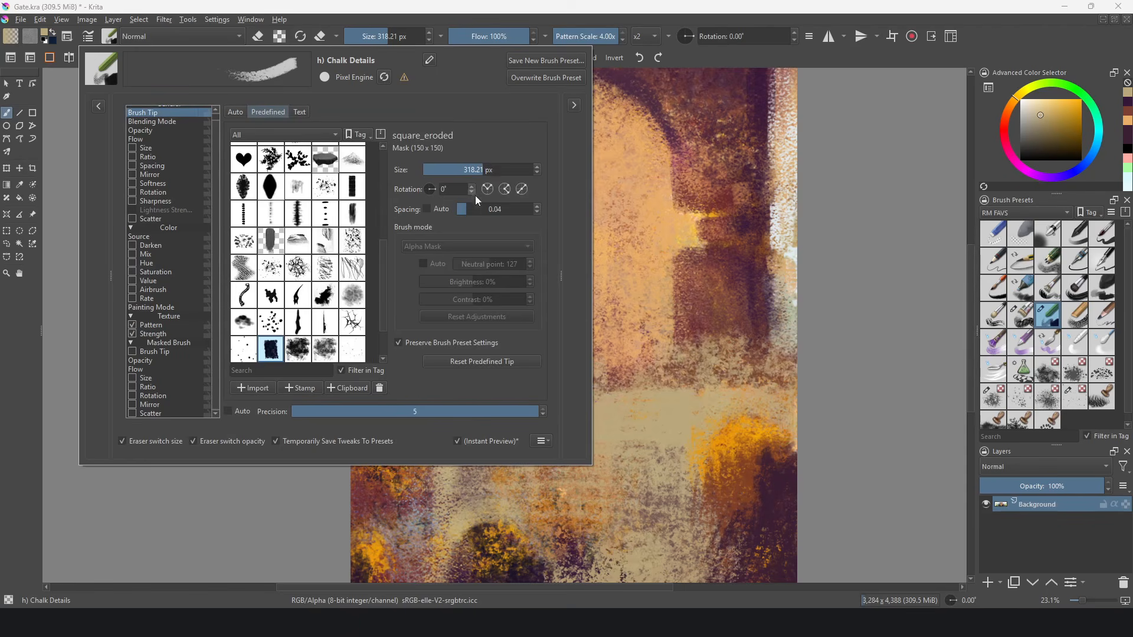
left_click(431, 185)
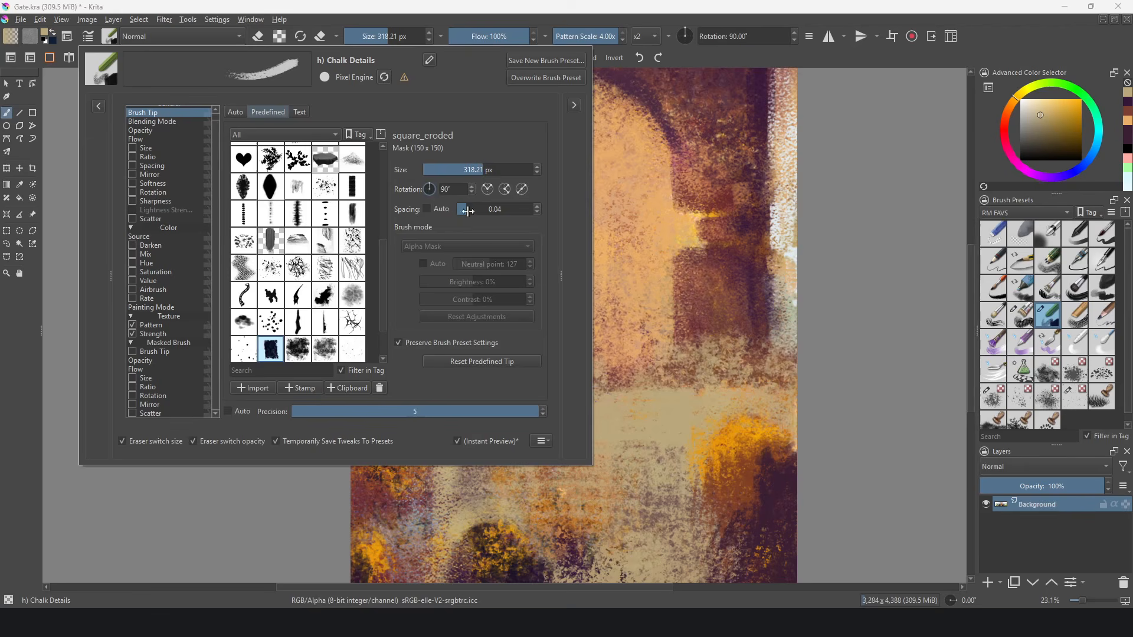
left_click(611, 306)
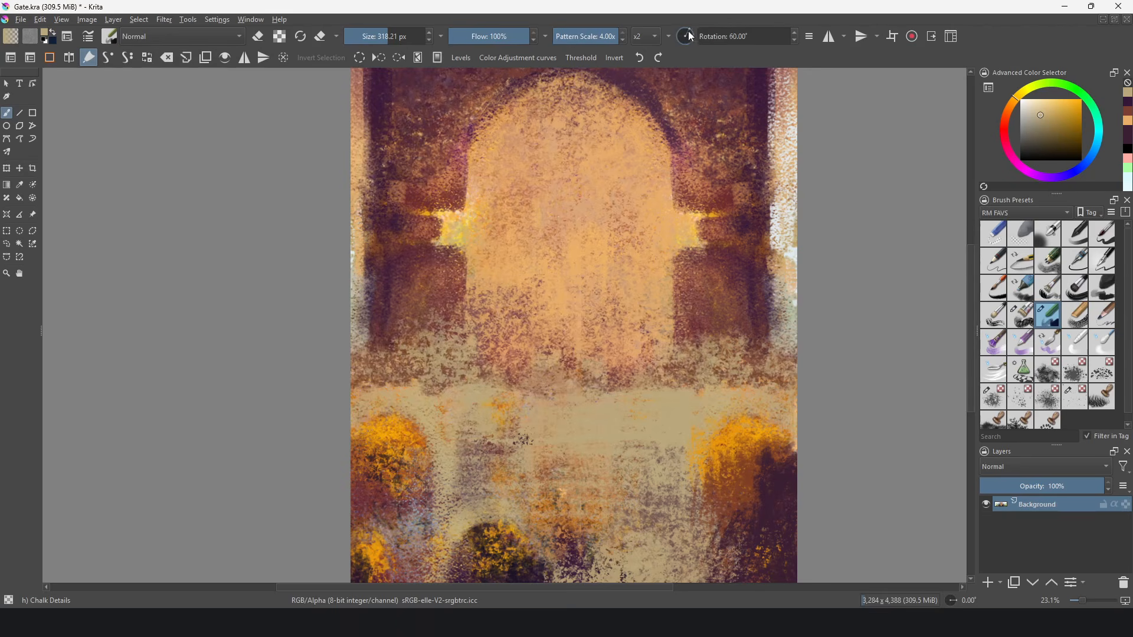
left_click_drag(690, 35, 685, 30)
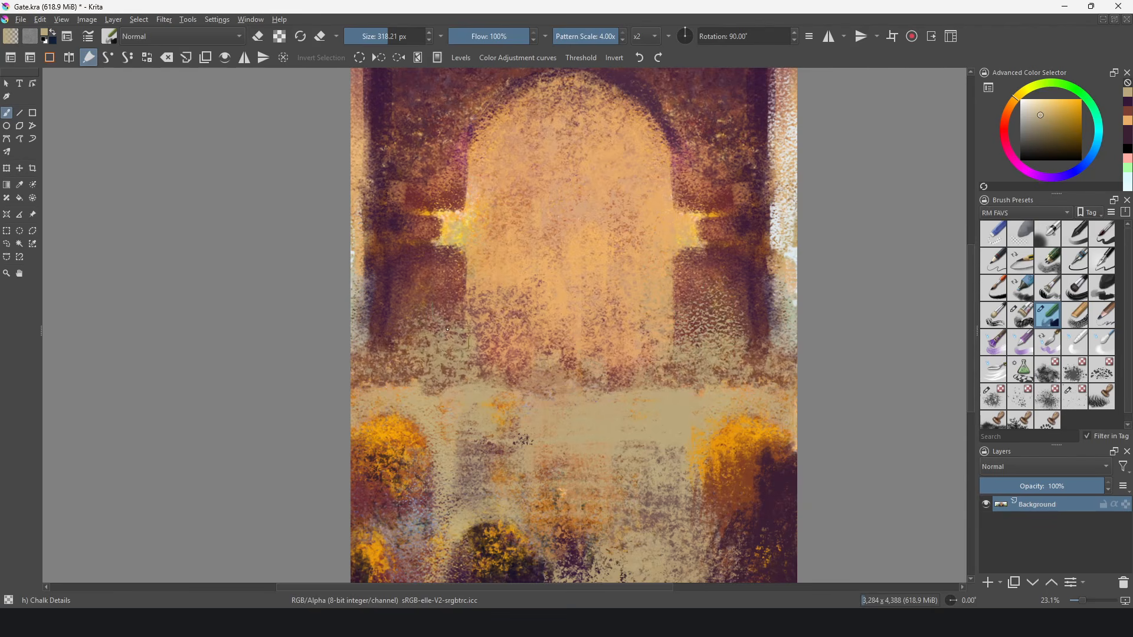
Paint beige chalk texture on the wall beside the arch, comparing pattern scale 4.00x with a finer 0.86x
left_click_drag(430, 294, 406, 358)
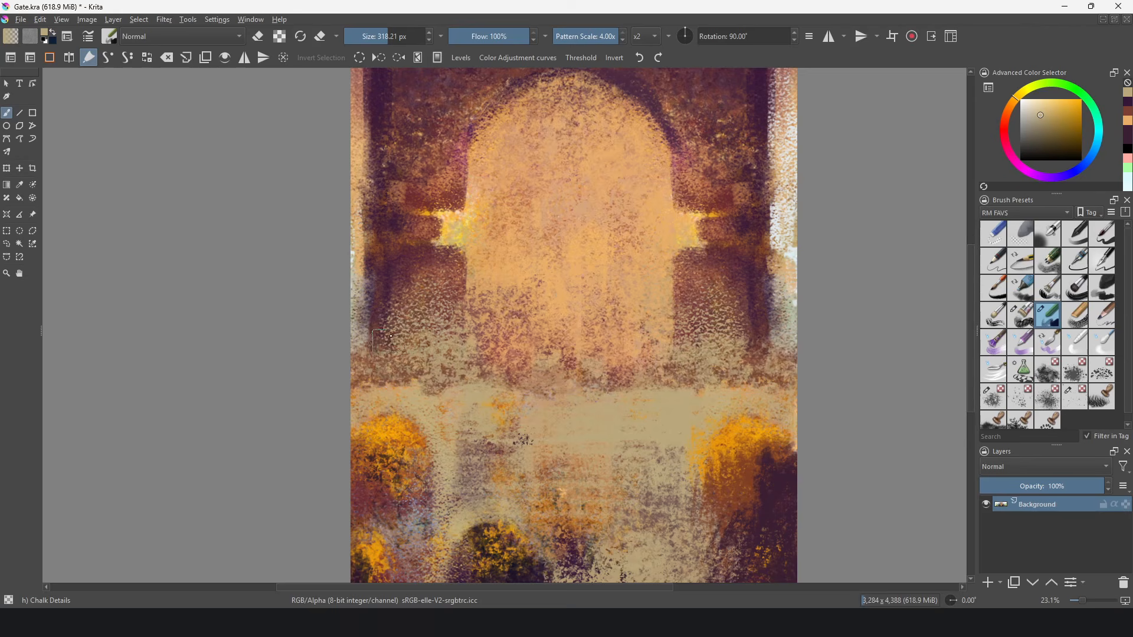
left_click_drag(603, 42, 573, 40)
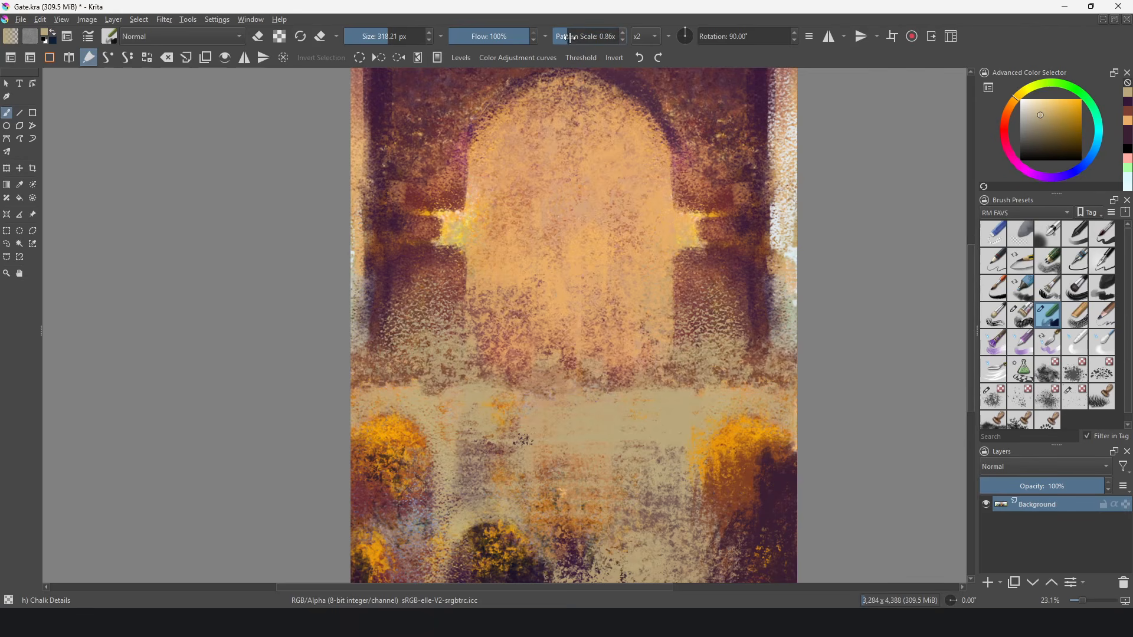
mouse_move(404, 265)
left_mouse_down()
mouse_move(443, 320)
mouse_move(411, 306)
mouse_move(408, 345)
mouse_move(379, 217)
left_mouse_up()
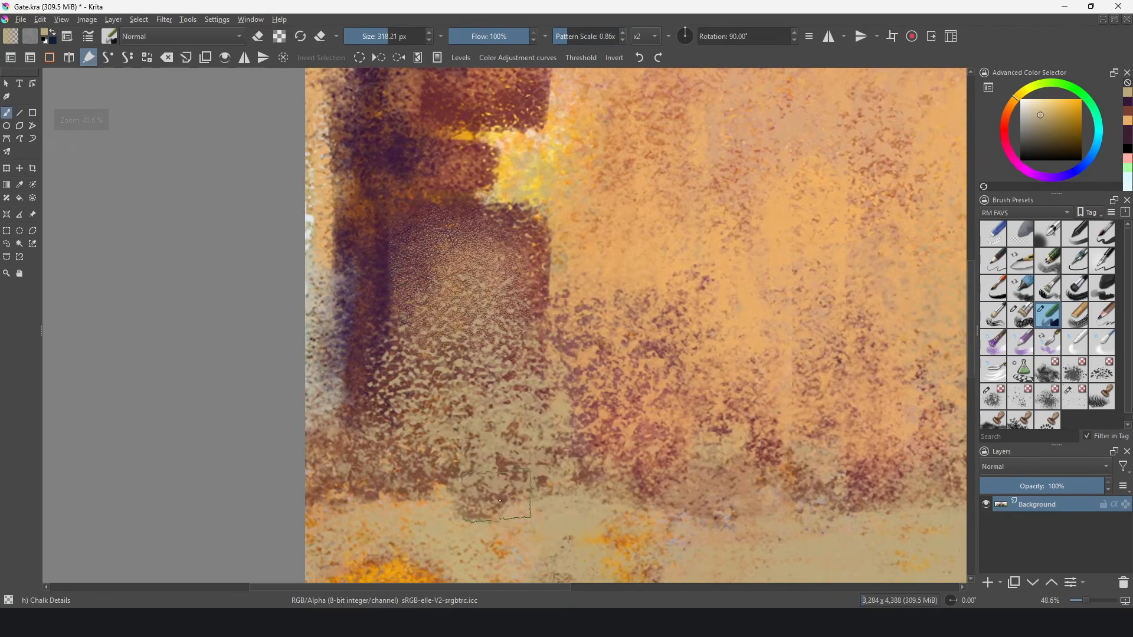
left_click_drag(479, 455, 379, 329)
Paint more coarse beige chalk texture over the base of the left wall at pattern scale 4.00x
left_click_drag(393, 370, 397, 412)
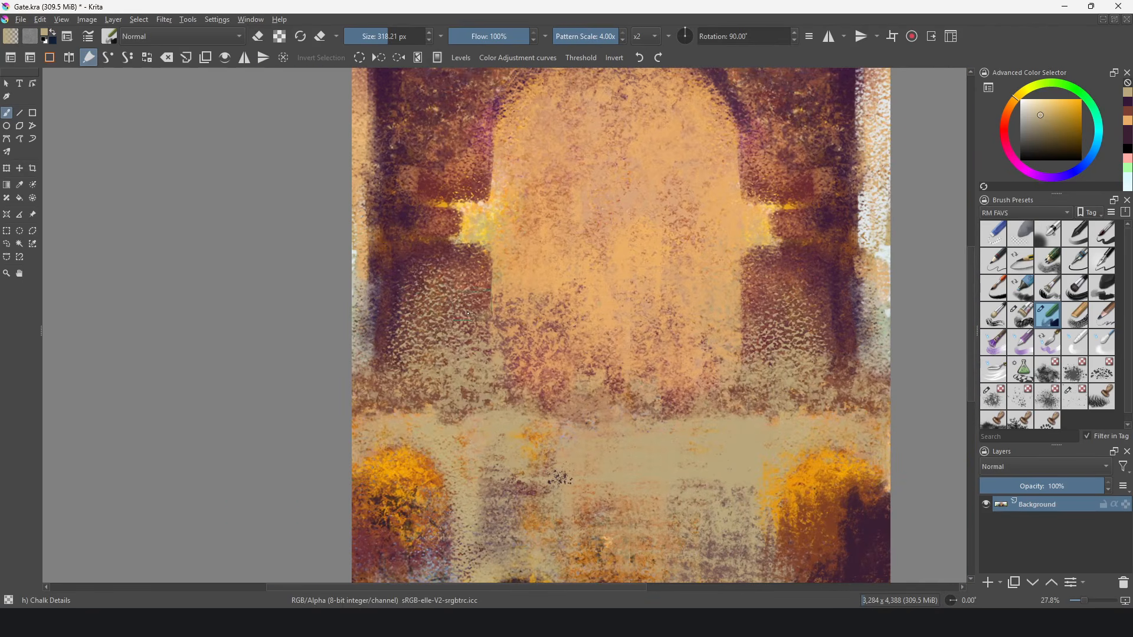
left_click_drag(434, 397, 384, 384)
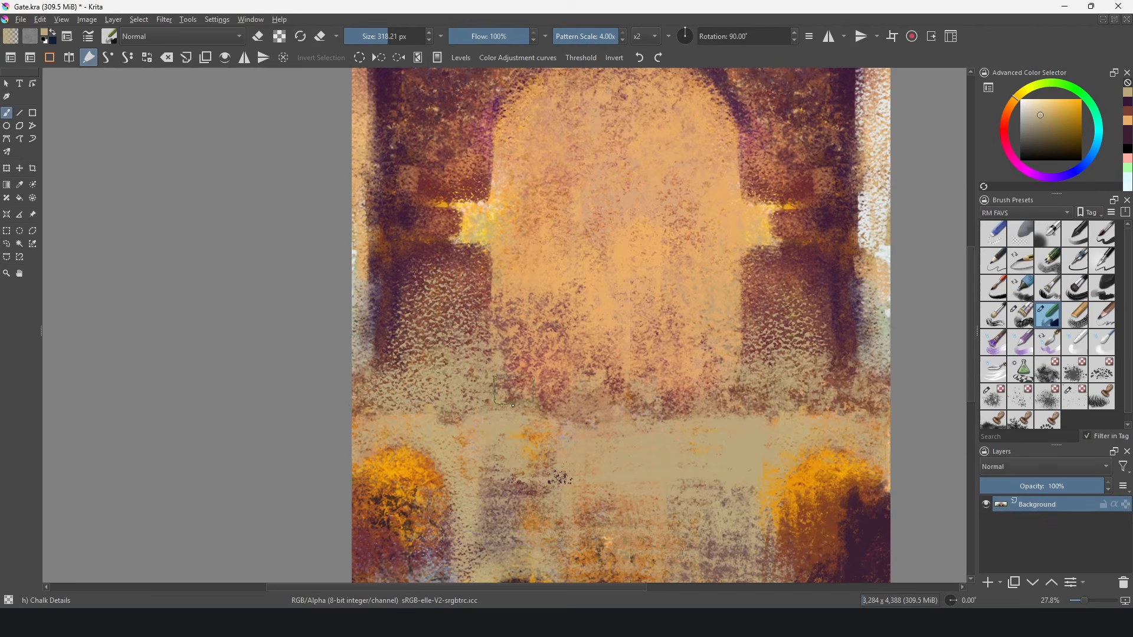
left_click_drag(394, 368, 421, 406)
Sample light orange beside the arch and paint it over the pale strip along the painting's right edge
left_click(740, 206, "ctrl")
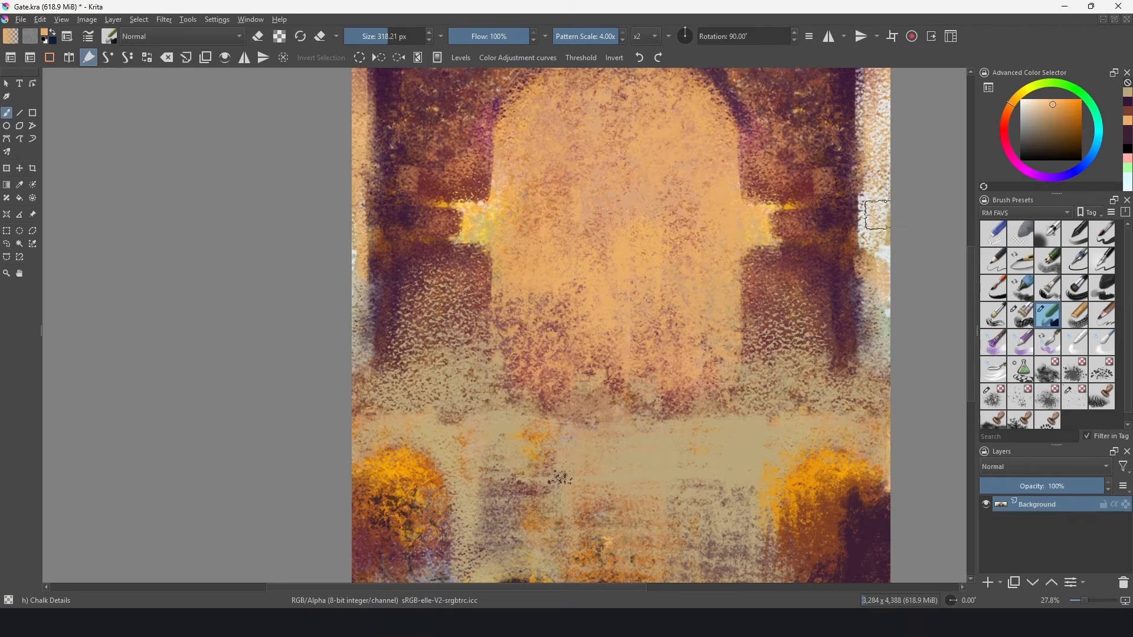
left_click_drag(880, 214, 875, 45)
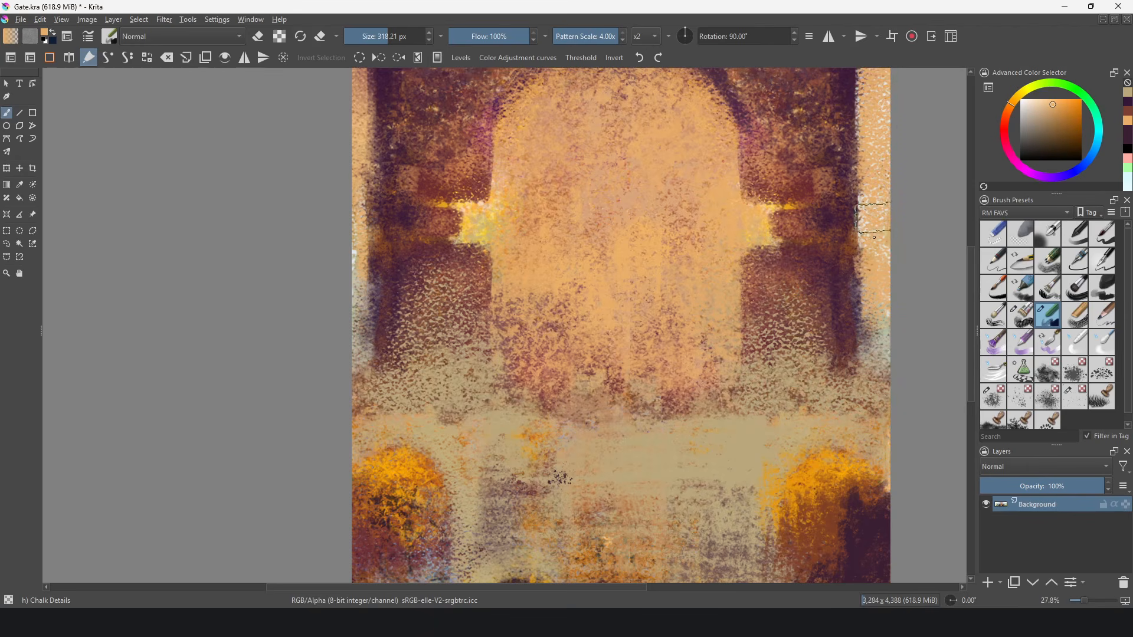
left_click_drag(874, 237, 871, 383)
Examine the pattern texture options of the Dry Textured Creases brush
left_click(644, 231, "ctrl")
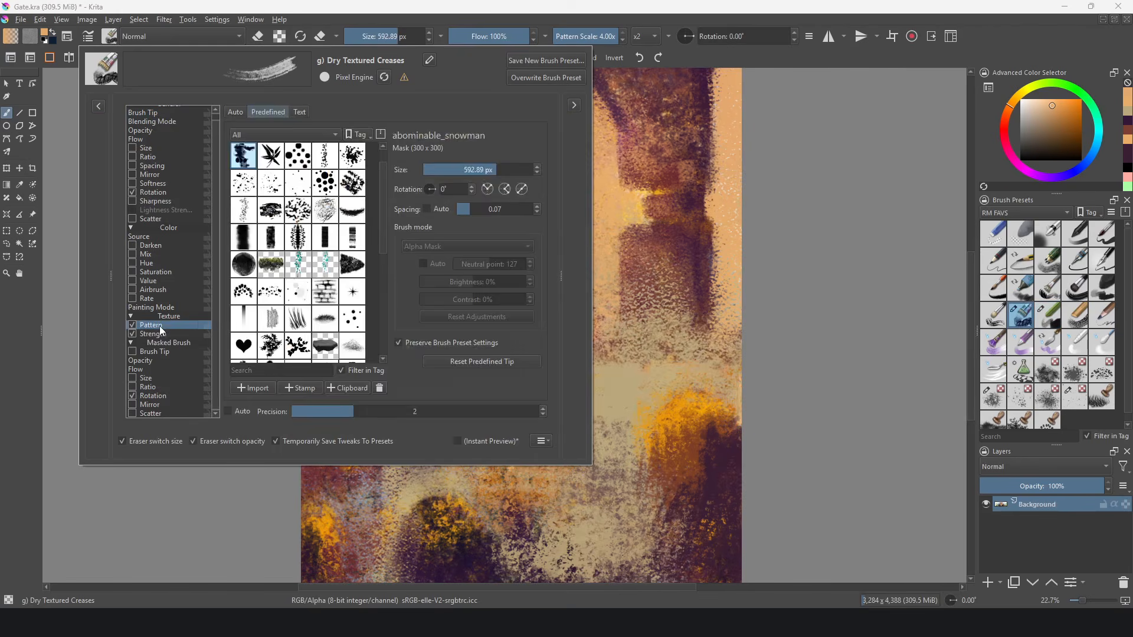
left_click(130, 328)
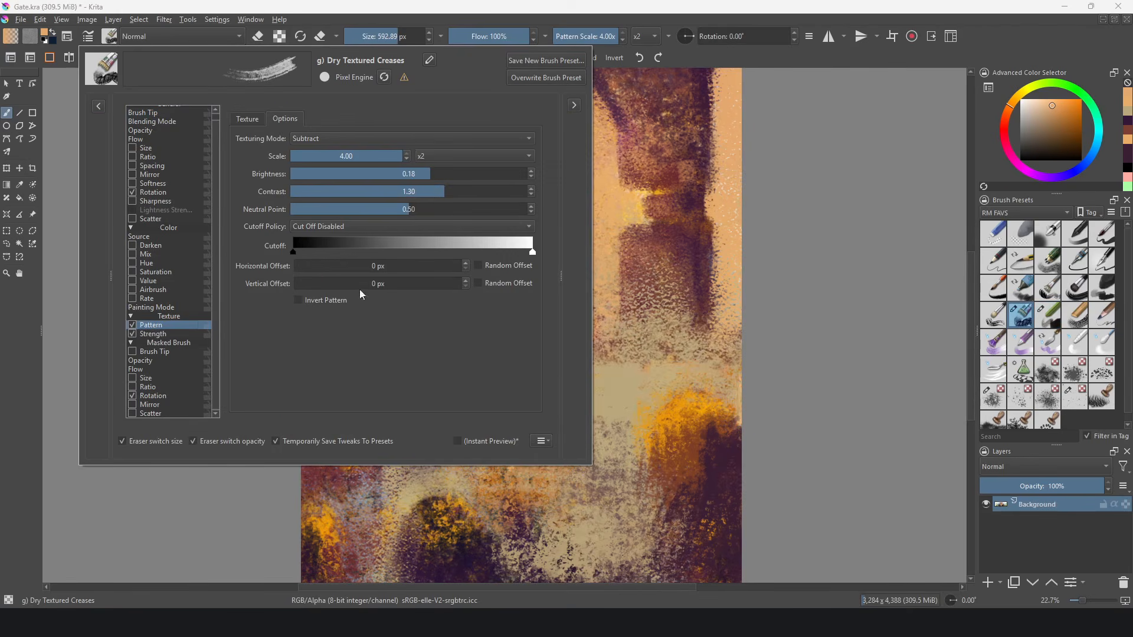
left_click(603, 301)
Paint a dark brown creased patch inside the arch and cover it with light peach and tan texture
left_click(1066, 157)
mouse_move(531, 264)
left_mouse_down()
mouse_move(483, 259)
mouse_move(519, 177)
mouse_move(478, 218)
mouse_move(454, 147)
mouse_move(531, 154)
left_mouse_up()
left_click_drag(1058, 114, 1045, 98)
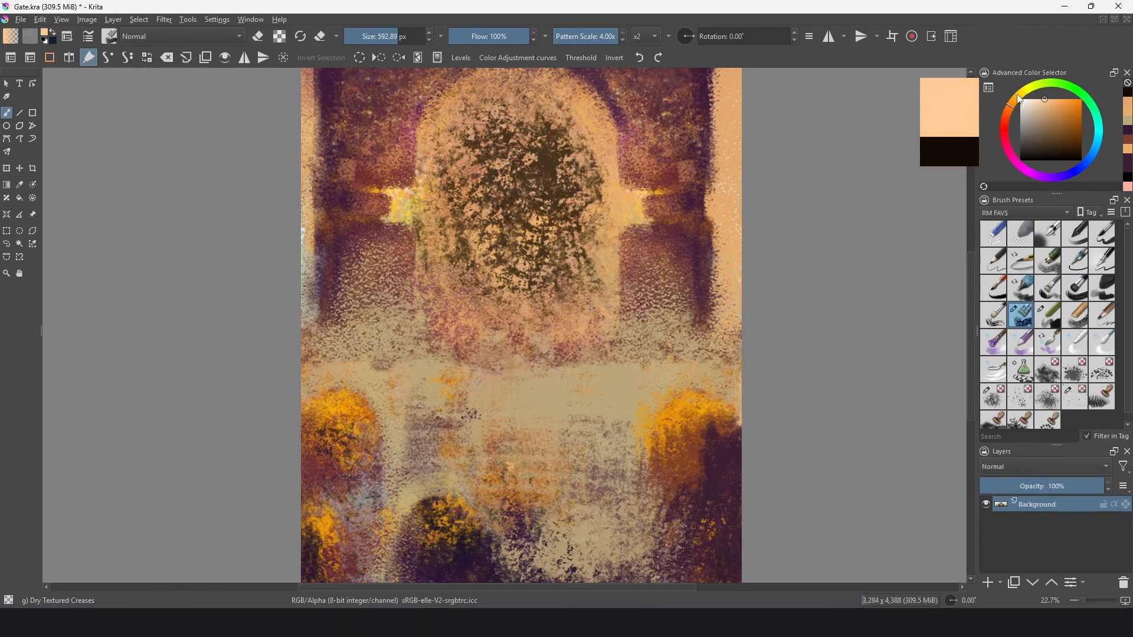
left_click(1023, 90)
mouse_move(523, 186)
left_mouse_down()
mouse_move(538, 201)
mouse_move(551, 142)
mouse_move(537, 133)
mouse_move(556, 218)
mouse_move(543, 236)
mouse_move(501, 247)
mouse_move(466, 230)
mouse_move(471, 193)
mouse_move(508, 206)
mouse_move(593, 183)
mouse_move(530, 178)
mouse_move(531, 152)
mouse_move(492, 159)
mouse_move(508, 174)
left_mouse_up()
left_click(1020, 99)
key("ctrl+z")
key("ctrl+shift+z")
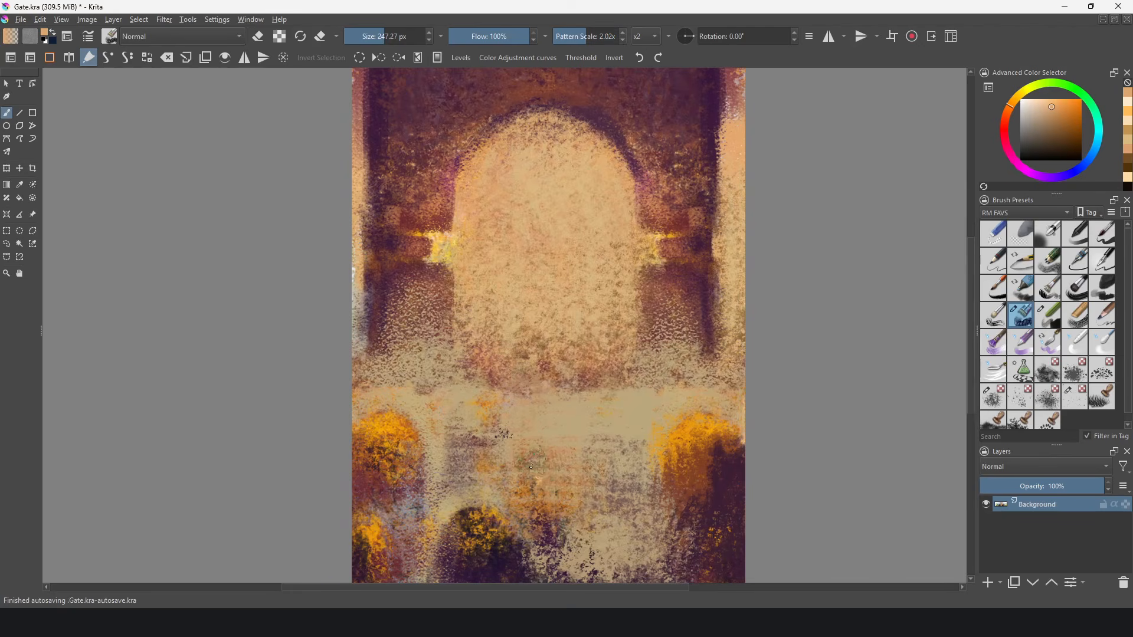
Sample dark purple from the lower part of the painting and paint a filled egg shape over the arch's base at pattern scale 2.02x
left_click(739, 509, "ctrl")
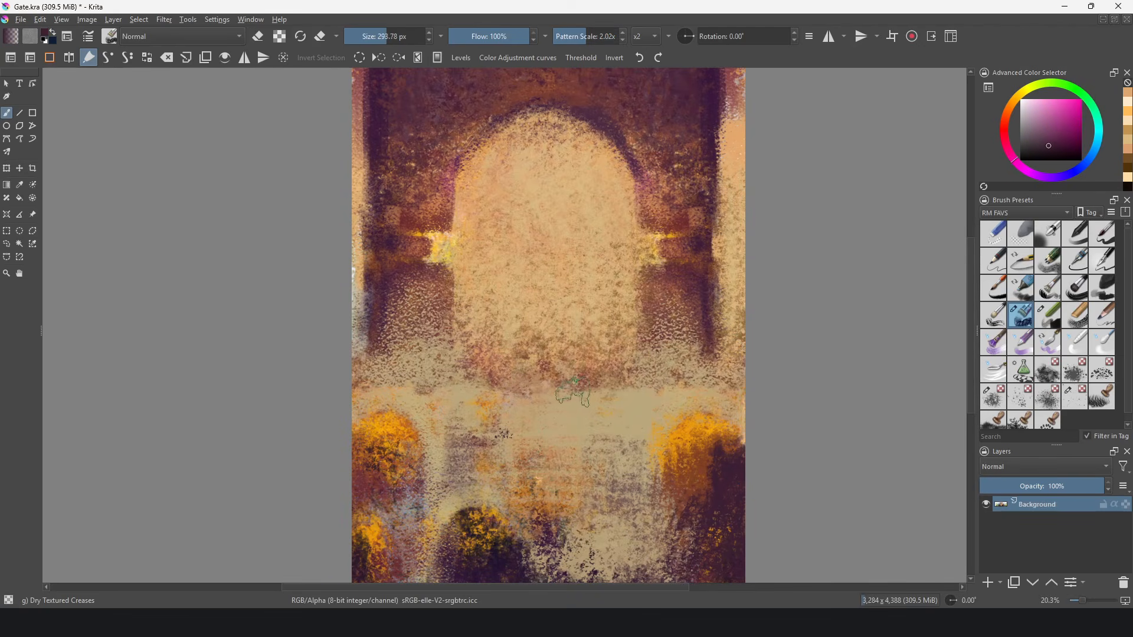
mouse_move(569, 318)
left_mouse_down()
mouse_move(591, 465)
mouse_move(559, 308)
mouse_move(515, 316)
mouse_move(526, 323)
mouse_move(497, 362)
mouse_move(513, 462)
mouse_move(484, 427)
mouse_move(484, 395)
mouse_move(585, 443)
mouse_move(556, 325)
mouse_move(574, 453)
mouse_move(498, 386)
mouse_move(540, 299)
mouse_move(564, 314)
mouse_move(527, 367)
mouse_move(505, 371)
left_mouse_up()
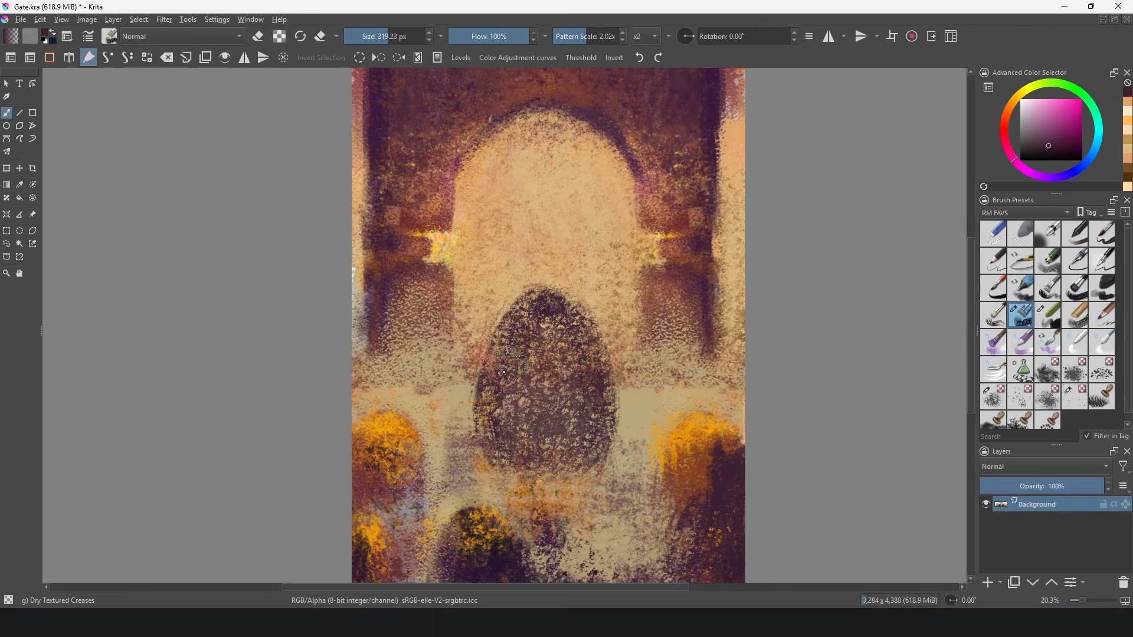
mouse_move(549, 309)
left_mouse_down()
mouse_move(569, 425)
mouse_move(555, 443)
mouse_move(568, 418)
mouse_move(584, 450)
mouse_move(578, 337)
mouse_move(563, 454)
mouse_move(519, 406)
mouse_move(504, 442)
mouse_move(528, 329)
mouse_move(574, 374)
mouse_move(582, 452)
mouse_move(552, 451)
left_mouse_up()
left_click(554, 329, "ctrl")
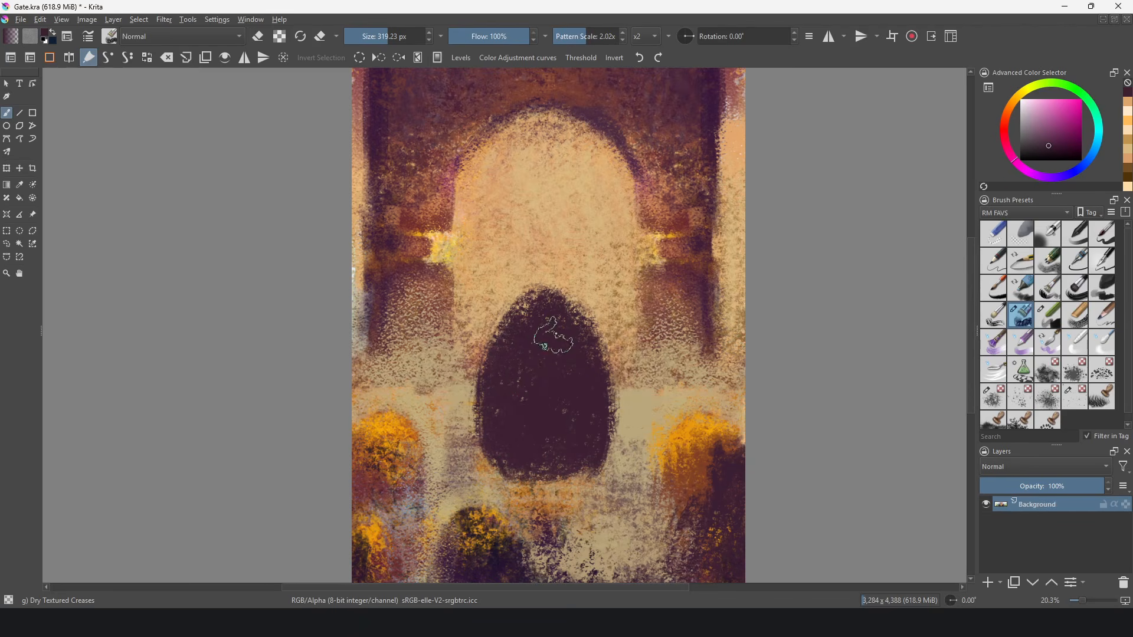
left_click_drag(554, 334, 583, 339)
Paint a column of dark purple, brown, orange and grey-beige colour swatches beside the arch, sampling the colours from the painting
left_click_drag(674, 178, 678, 343)
left_click(704, 472, "ctrl")
left_click(688, 427, "ctrl")
left_click(732, 169, "ctrl")
Sample the brown swatch and paint creased texture over the egg's interior, leaving a dark purple rim
left_click(674, 243, "ctrl")
left_click_drag(581, 351, 505, 429)
mouse_move(560, 378)
left_mouse_down()
mouse_move(564, 310)
mouse_move(519, 333)
mouse_move(498, 401)
mouse_move(573, 408)
mouse_move(559, 353)
mouse_move(582, 391)
mouse_move(557, 401)
left_mouse_up()
Set the pattern scale to 3.39x, sample orange and paint creased texture over the egg's upper half
left_click(608, 37)
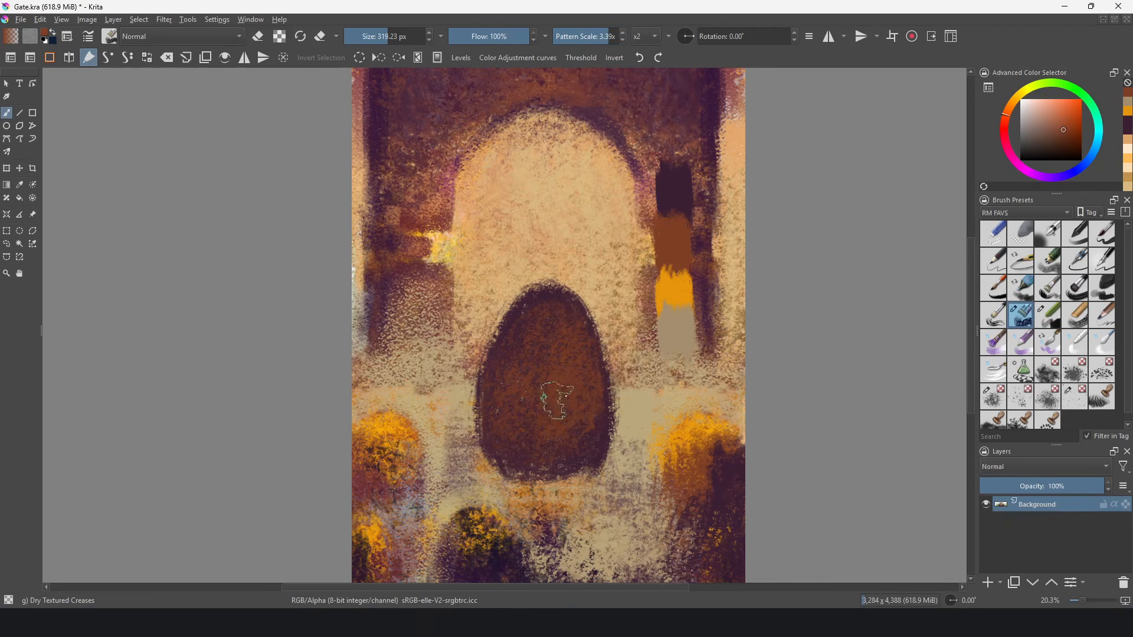
left_click(692, 437, "ctrl")
mouse_move(554, 348)
left_mouse_down()
mouse_move(531, 320)
mouse_move(526, 354)
left_mouse_up()
scroll(526, 368, "up", 4)
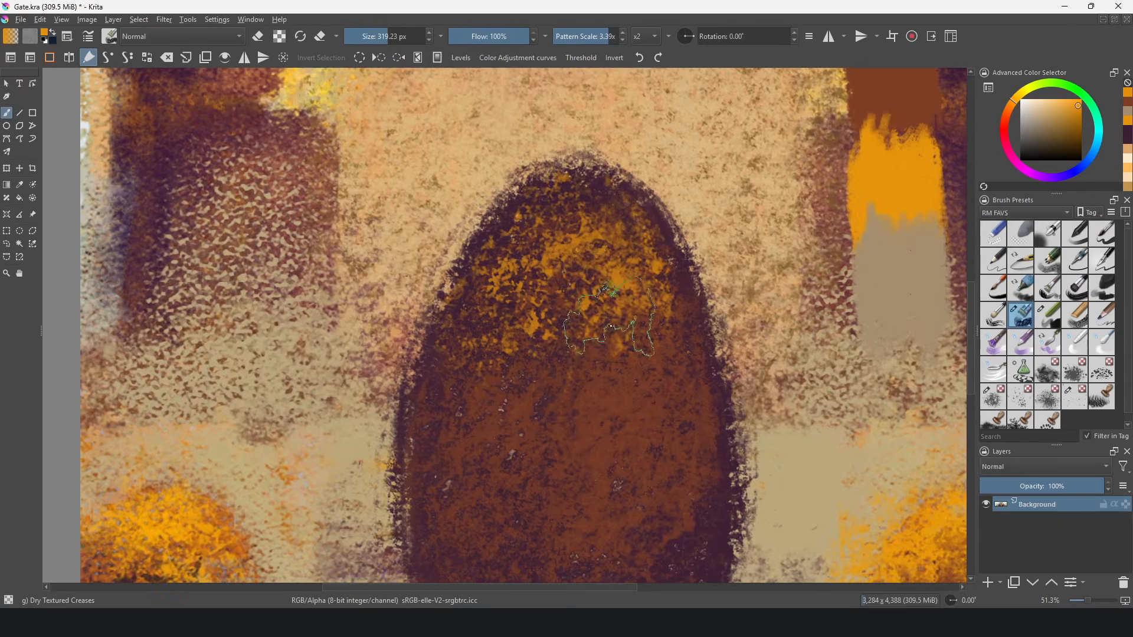
mouse_move(663, 357)
left_mouse_down()
mouse_move(600, 424)
mouse_move(683, 408)
mouse_move(513, 413)
mouse_move(465, 430)
mouse_move(479, 270)
mouse_move(678, 253)
mouse_move(637, 218)
left_mouse_up()
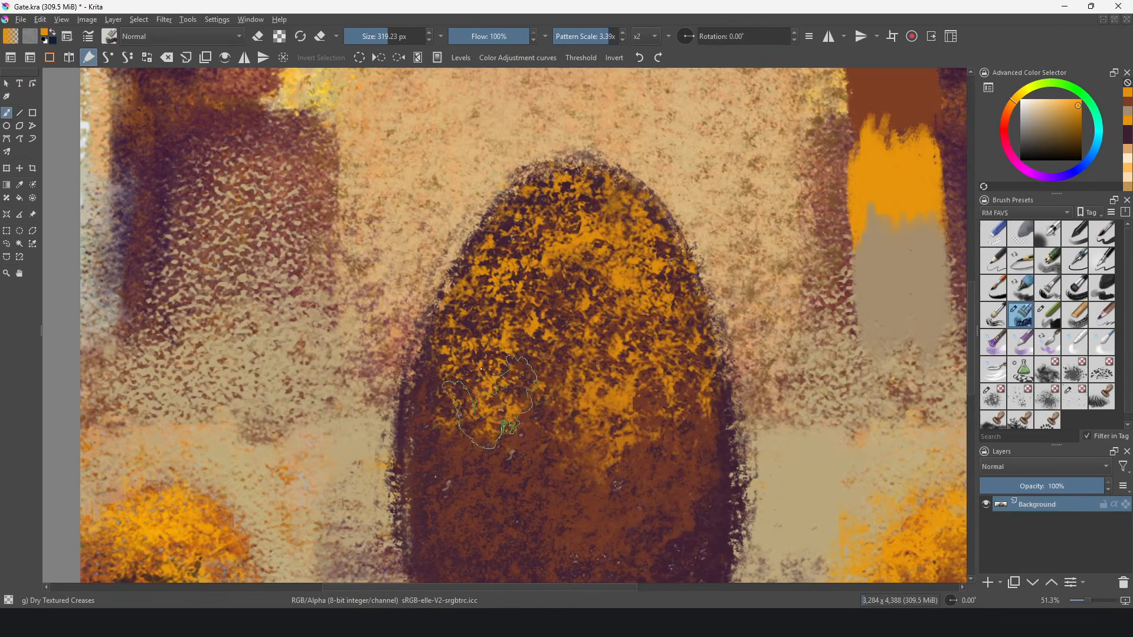
Add finer orange texture across the egg with the Chalk Details brush and a pale cream highlight near its top
left_click(1043, 312)
mouse_move(660, 432)
left_mouse_down()
mouse_move(653, 499)
mouse_move(705, 438)
mouse_move(698, 470)
left_mouse_up()
mouse_move(574, 453)
left_mouse_down()
mouse_move(531, 453)
mouse_move(527, 411)
mouse_move(447, 332)
mouse_move(474, 302)
mouse_move(502, 317)
mouse_move(554, 281)
mouse_move(549, 233)
mouse_move(515, 247)
mouse_move(543, 186)
mouse_move(520, 195)
left_mouse_up()
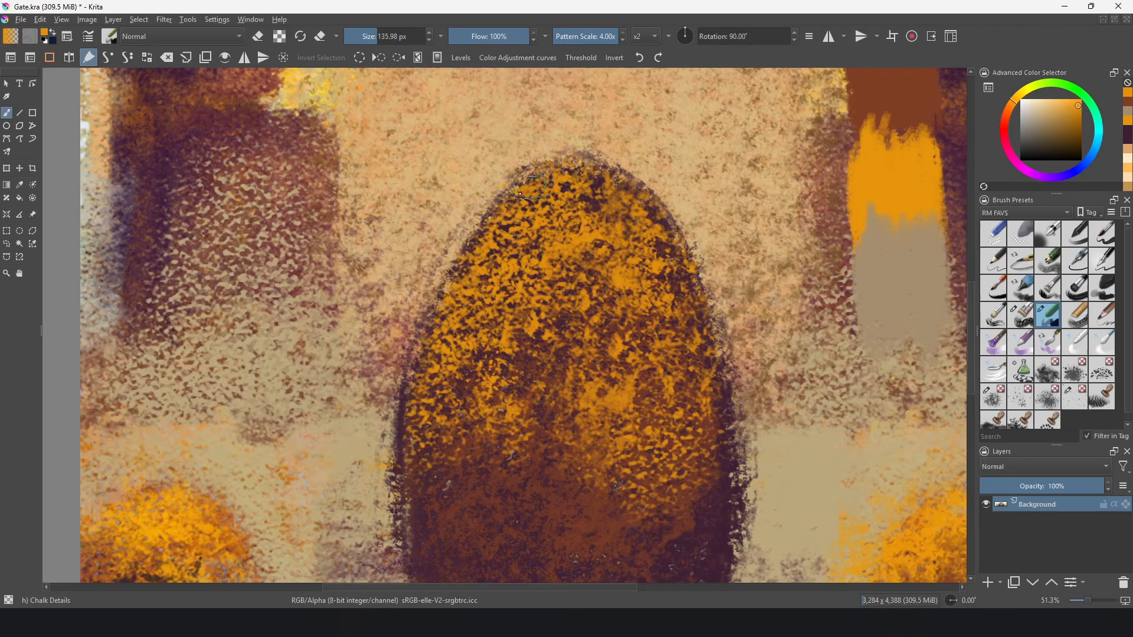
key("minus")
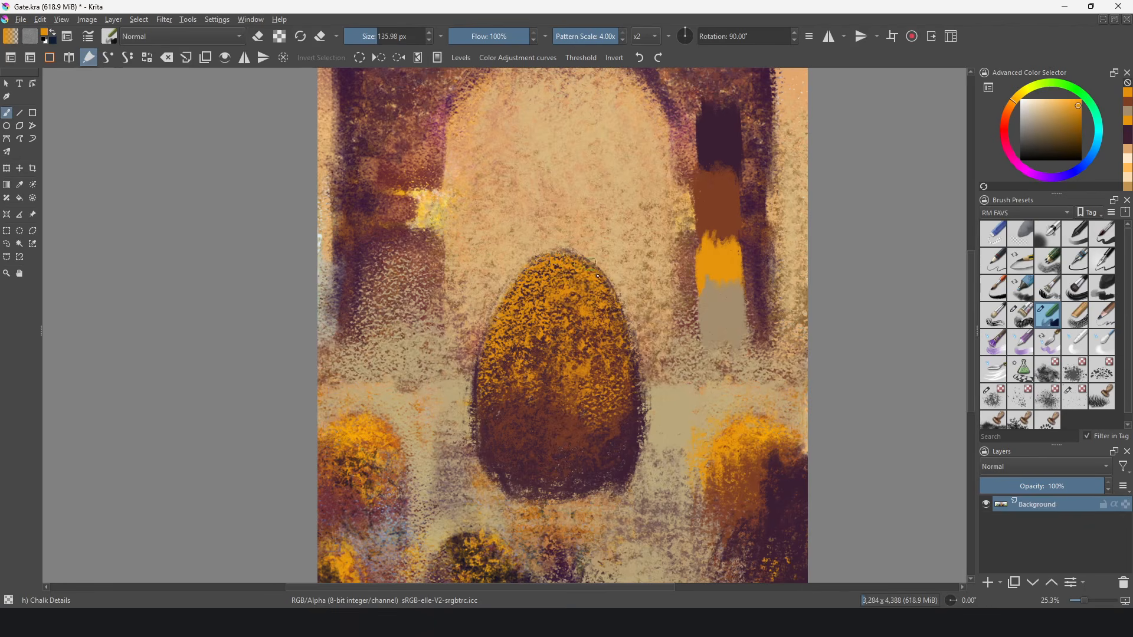
left_click_drag(589, 284, 548, 377)
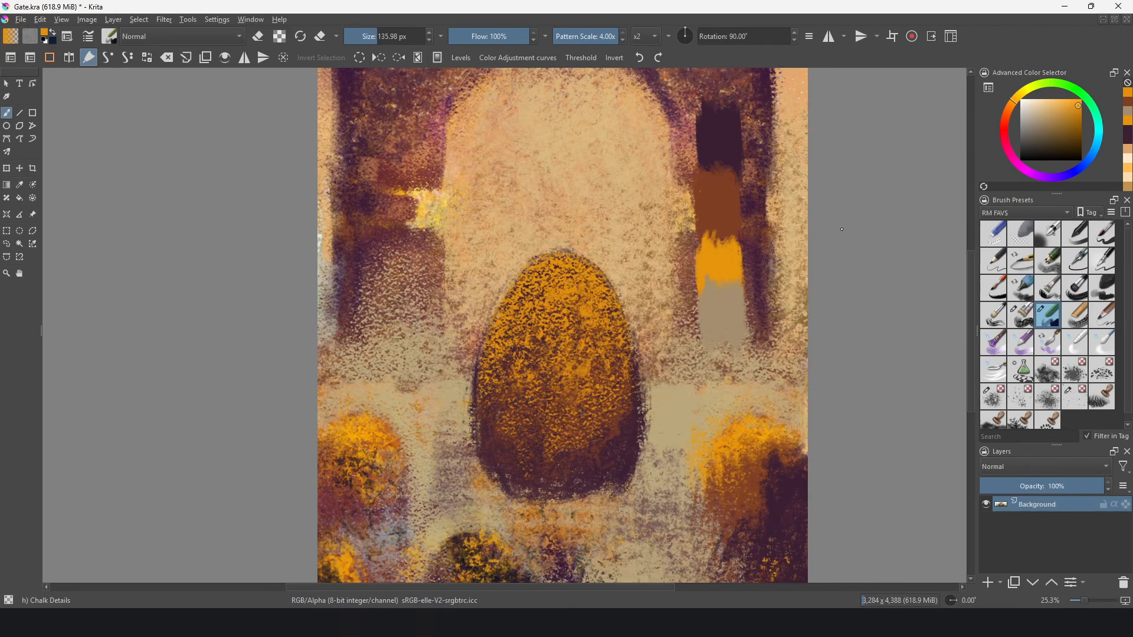
left_click_drag(1045, 106, 1042, 99)
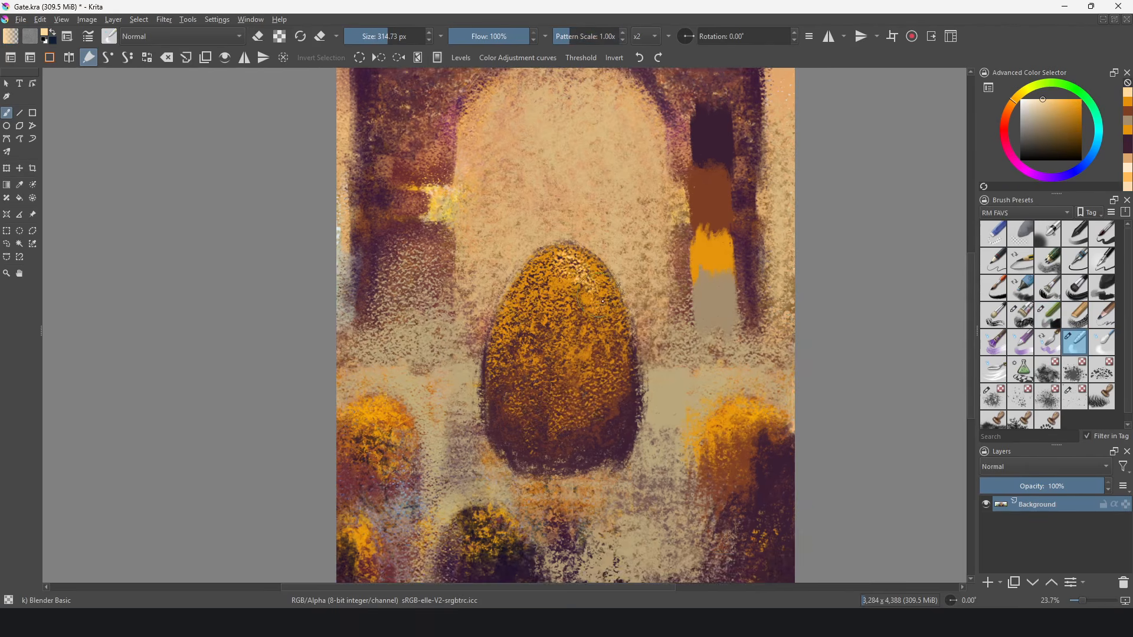
Set the Smudge Length strength of the Blender Basic brush to 30%
left_click_drag(565, 311, 566, 277)
scroll(565, 276, "down", 3)
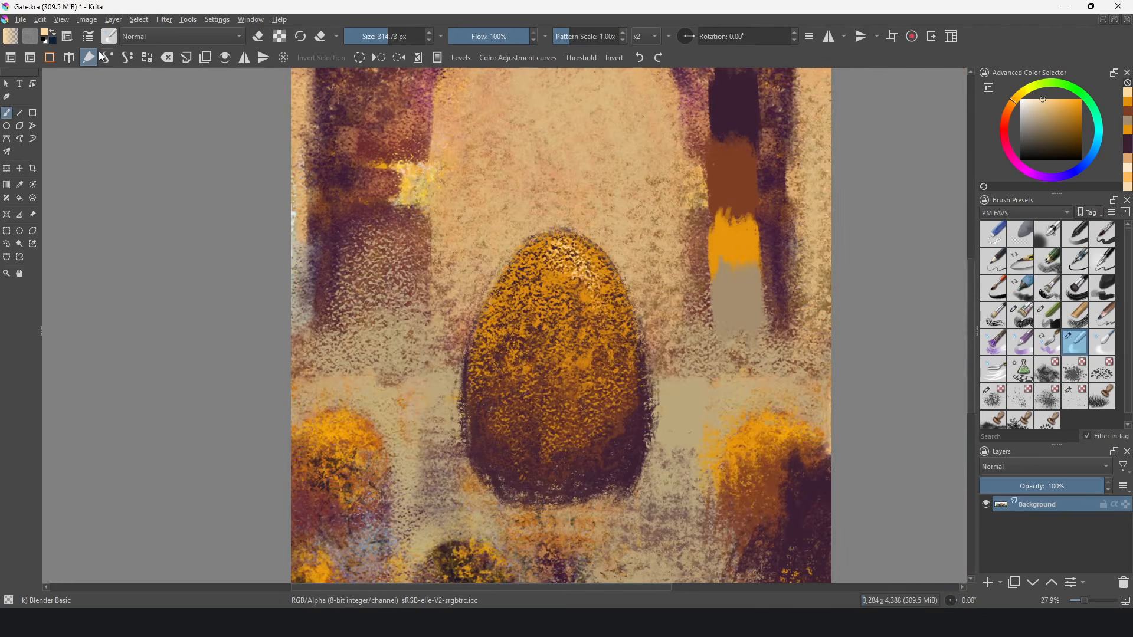
left_click(89, 36)
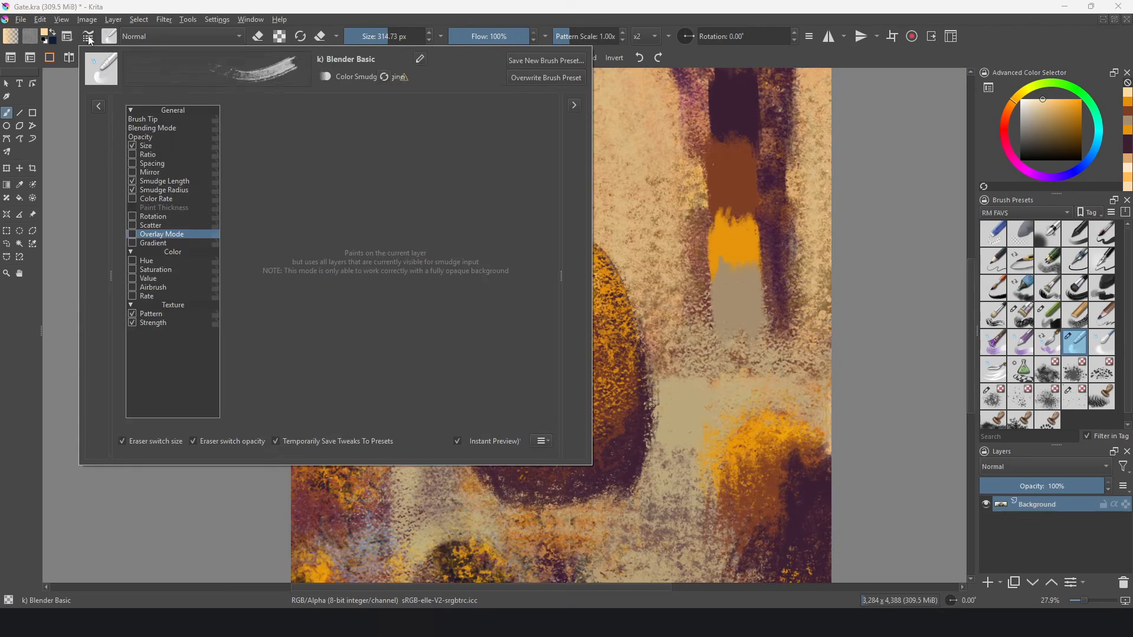
left_click(151, 181)
mouse_move(313, 173)
left_mouse_down()
mouse_move(297, 172)
mouse_move(322, 173)
left_mouse_up()
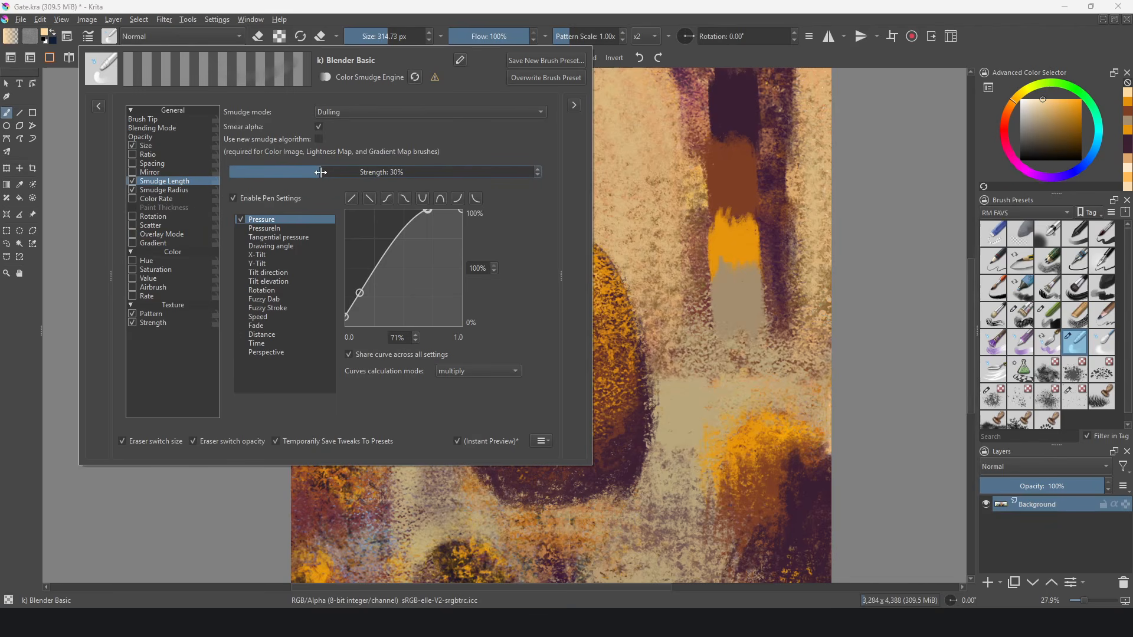
left_click(636, 315)
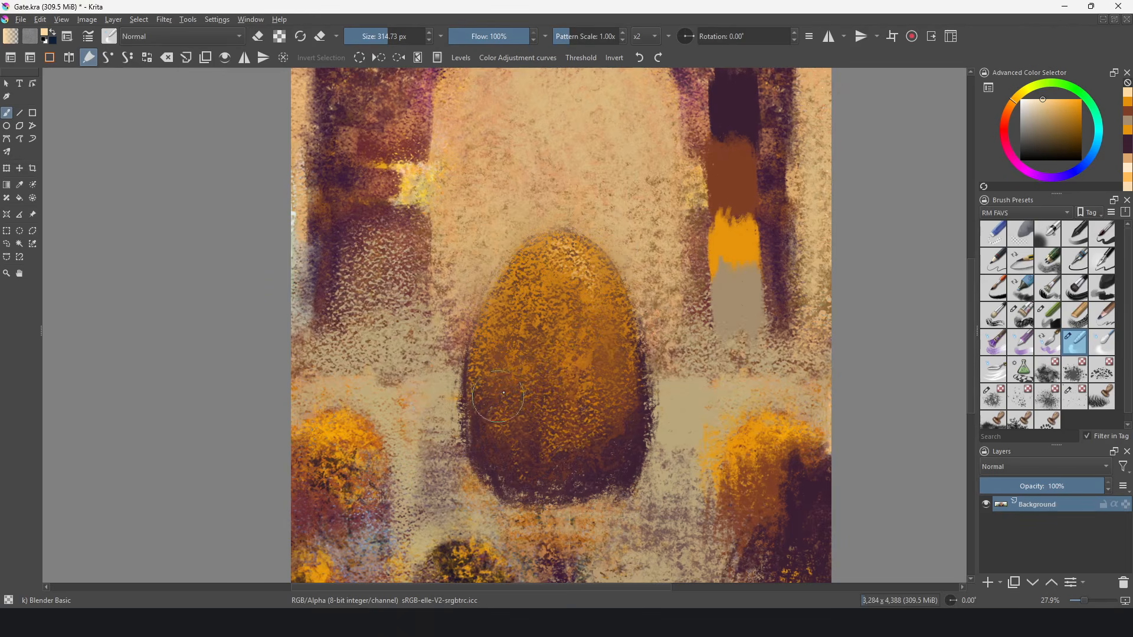
Blend the egg's shading, the nearby wall texture and the colour swatches with the Blender Basic brush
mouse_move(479, 335)
left_mouse_down()
mouse_move(463, 421)
mouse_move(322, 519)
mouse_move(546, 588)
mouse_move(676, 366)
left_mouse_up()
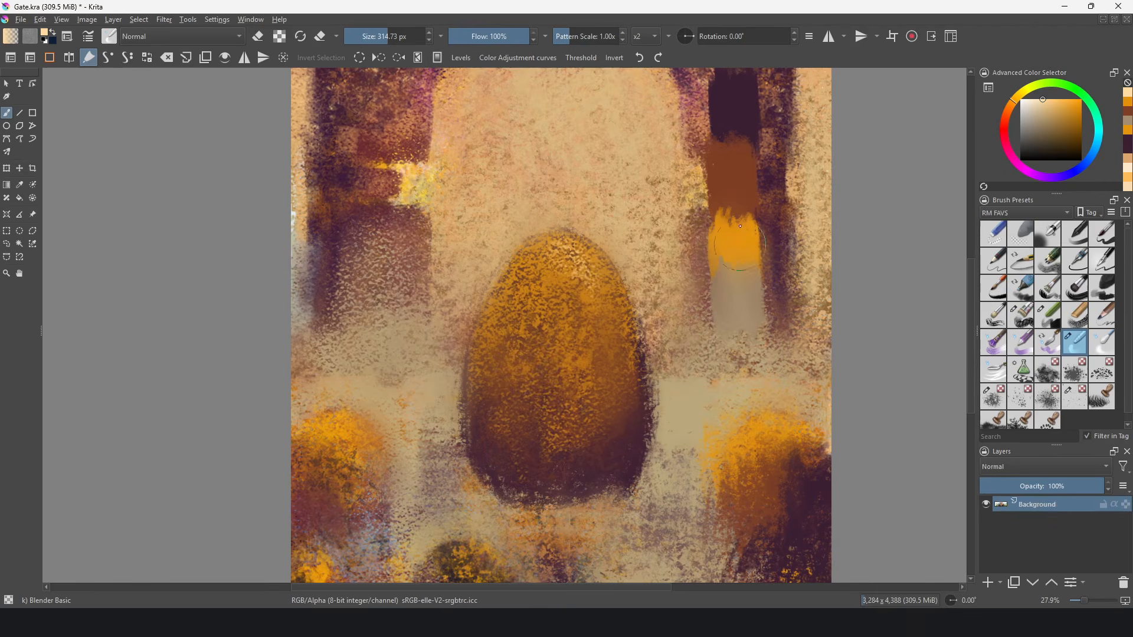
mouse_move(740, 226)
left_mouse_down()
mouse_move(728, 360)
mouse_move(670, 260)
left_mouse_up()
scroll(297, 289, "down", 2)
scroll(259, 261, "up", 1)
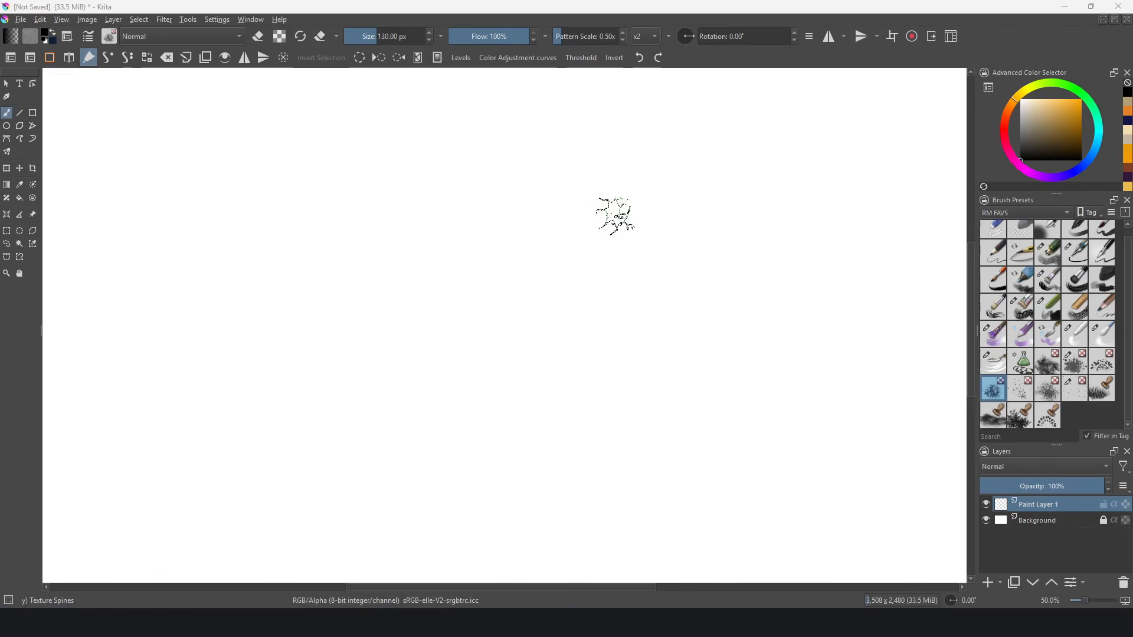
Paint a horizontal row of black Texture Spines strokes at 130 px across the upper part of the blank canvas
mouse_move(455, 152)
left_mouse_down()
mouse_move(523, 179)
mouse_move(617, 147)
mouse_move(739, 185)
mouse_move(783, 177)
mouse_move(810, 144)
mouse_move(870, 182)
left_mouse_up()
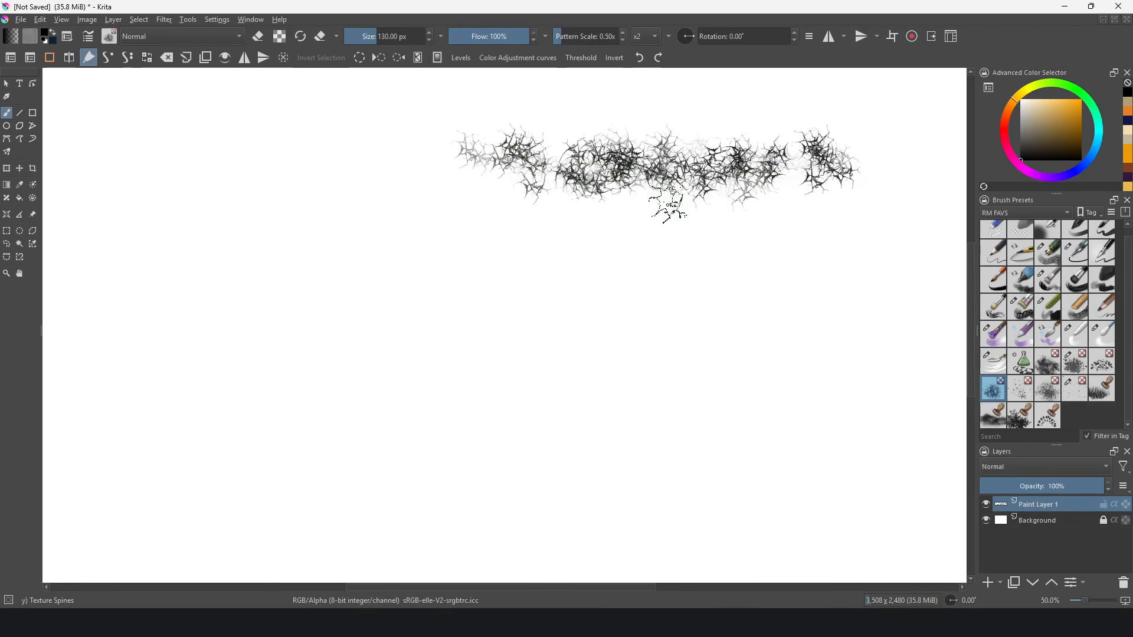
scroll(574, 219, "up", 3)
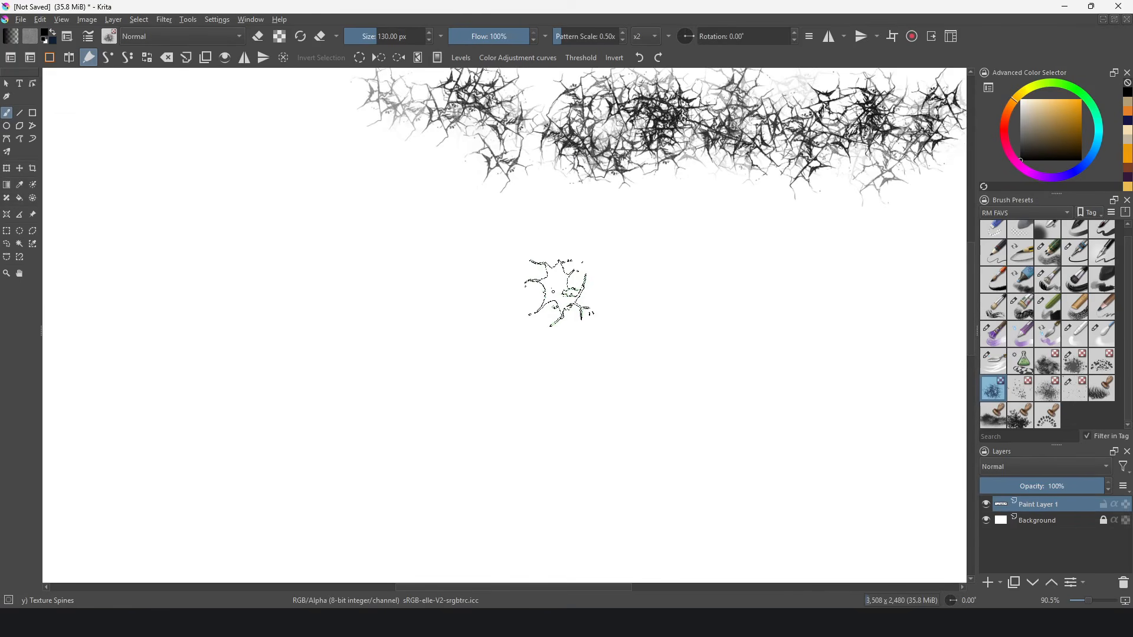
Try larger Texture Spines strokes at 361.88 px below the first row, undoing each attempt
mouse_move(525, 295)
left_mouse_down("shift")
mouse_move(687, 295)
mouse_move(656, 295)
left_mouse_up("shift")
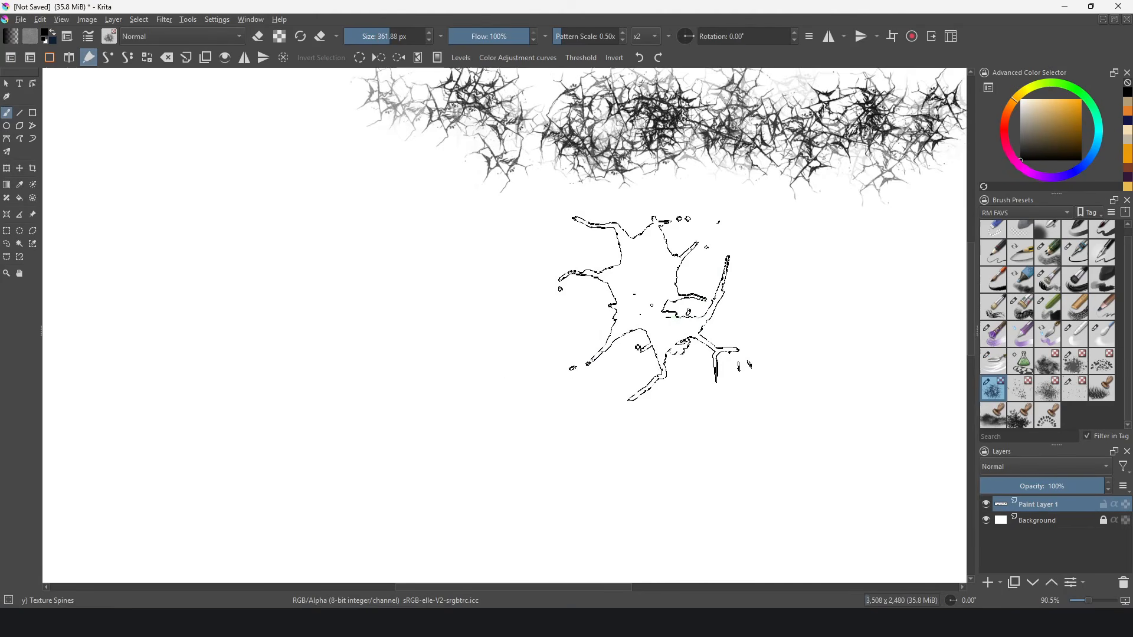
left_click_drag(533, 320, 536, 384, "ctrl")
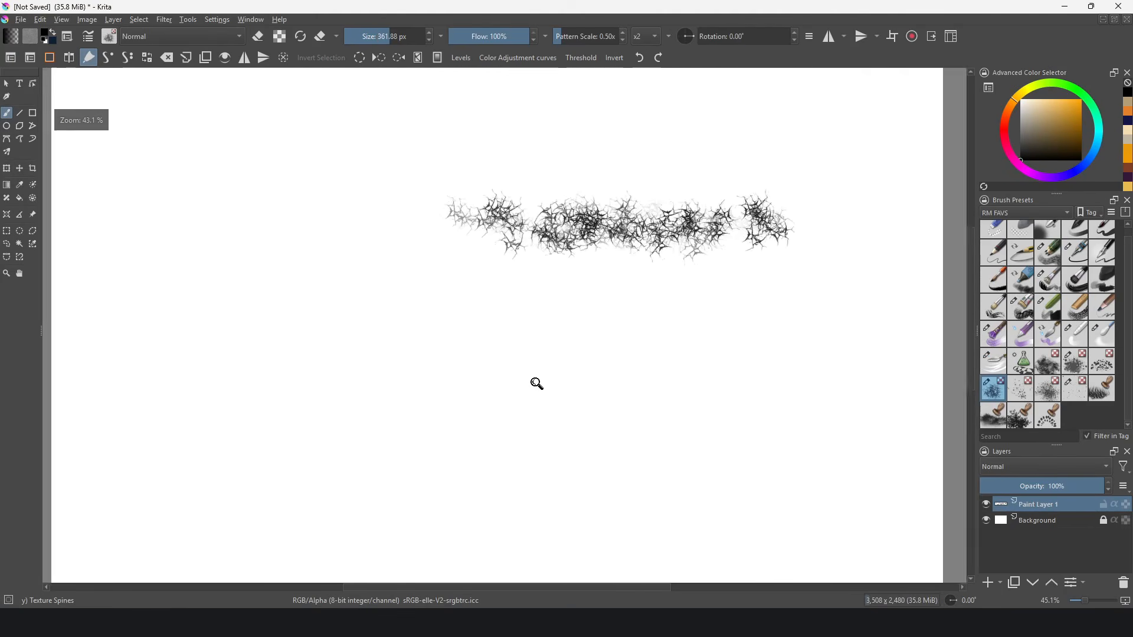
mouse_move(435, 285)
left_mouse_down()
mouse_move(731, 274)
mouse_move(676, 384)
mouse_move(471, 346)
left_mouse_up()
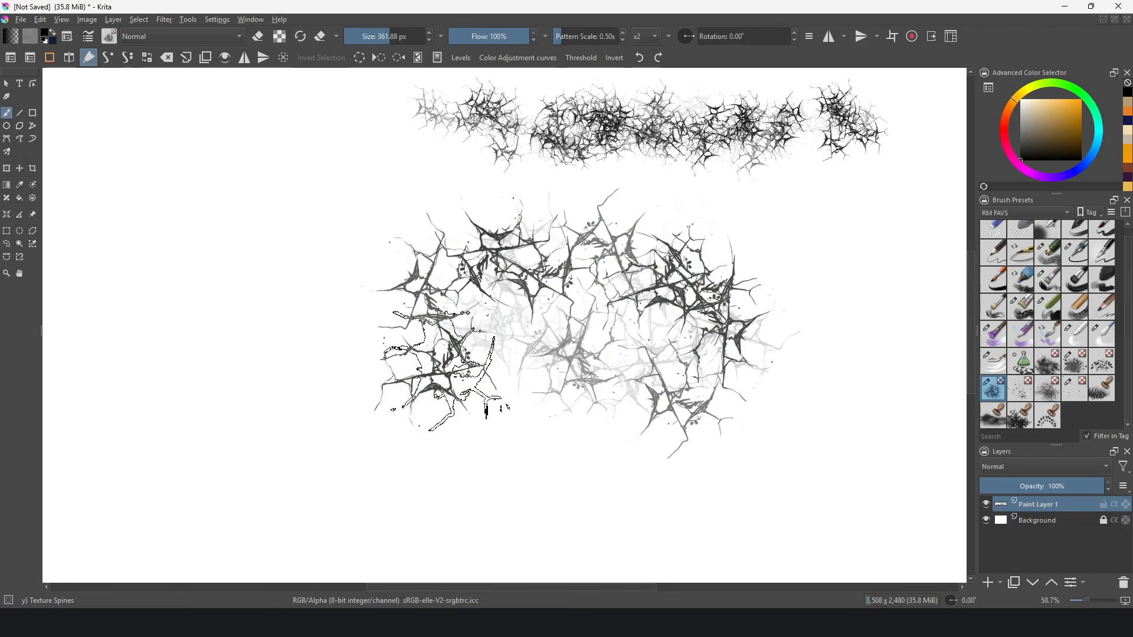
key("ctrl+z")
mouse_move(434, 309)
left_mouse_down()
mouse_move(640, 278)
mouse_move(758, 346)
mouse_move(356, 361)
mouse_move(519, 400)
mouse_move(604, 402)
mouse_move(625, 392)
left_mouse_up()
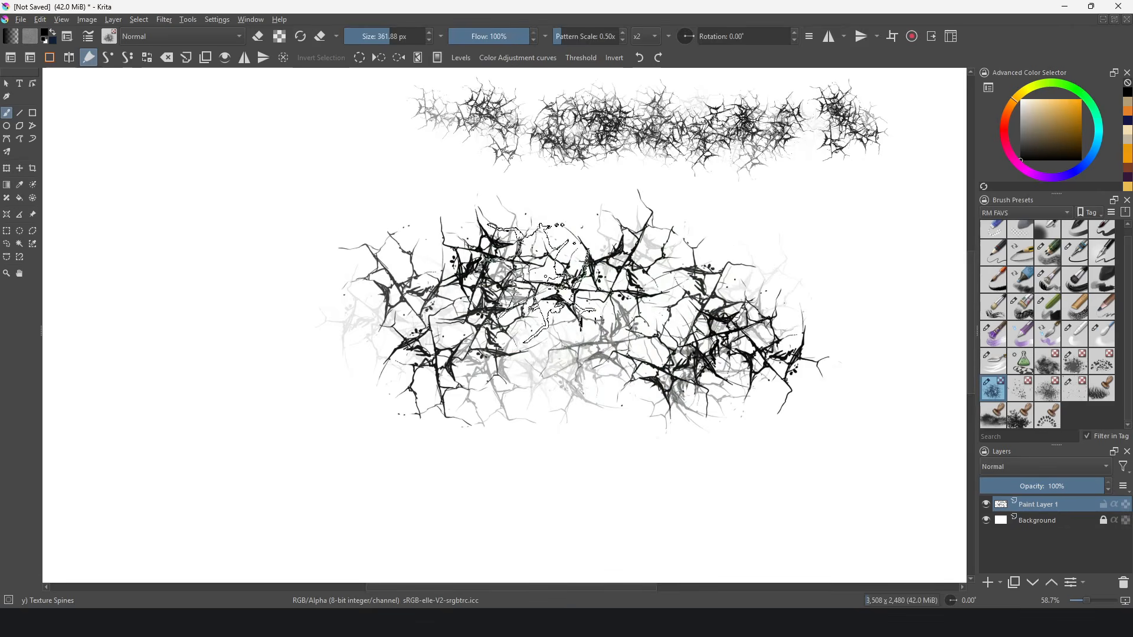
key("ctrl+z")
Select a rectangular area below the row of spines and cover it with Texture Spines strokes at 455.54 px
key("ctrl+r")
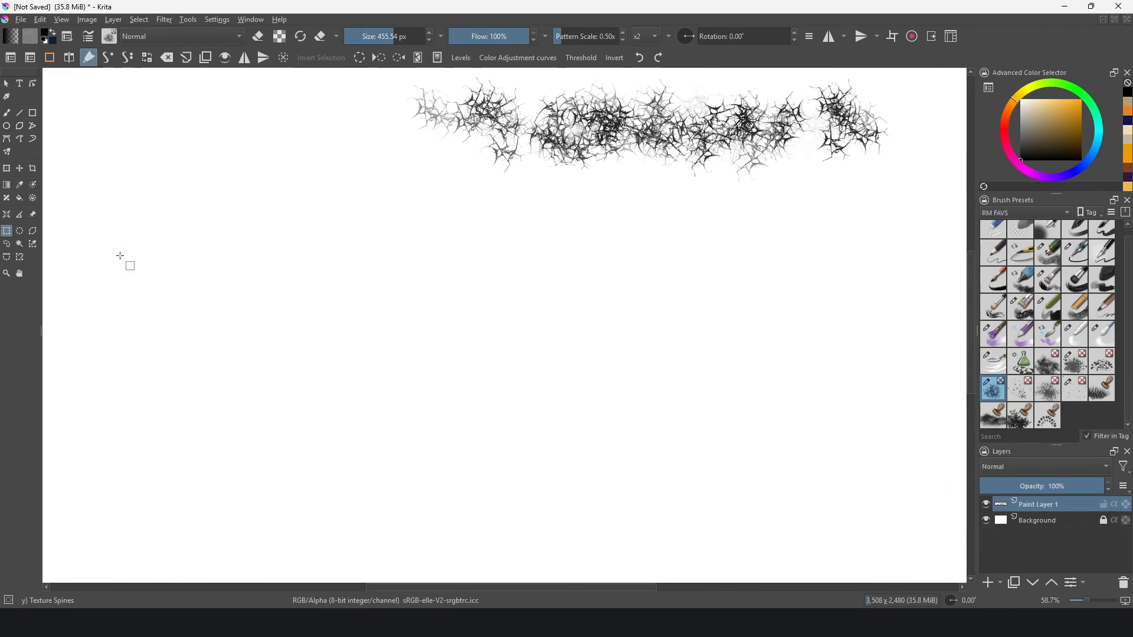
mouse_move(361, 241)
left_mouse_down()
mouse_move(781, 498)
mouse_move(774, 489)
left_mouse_up()
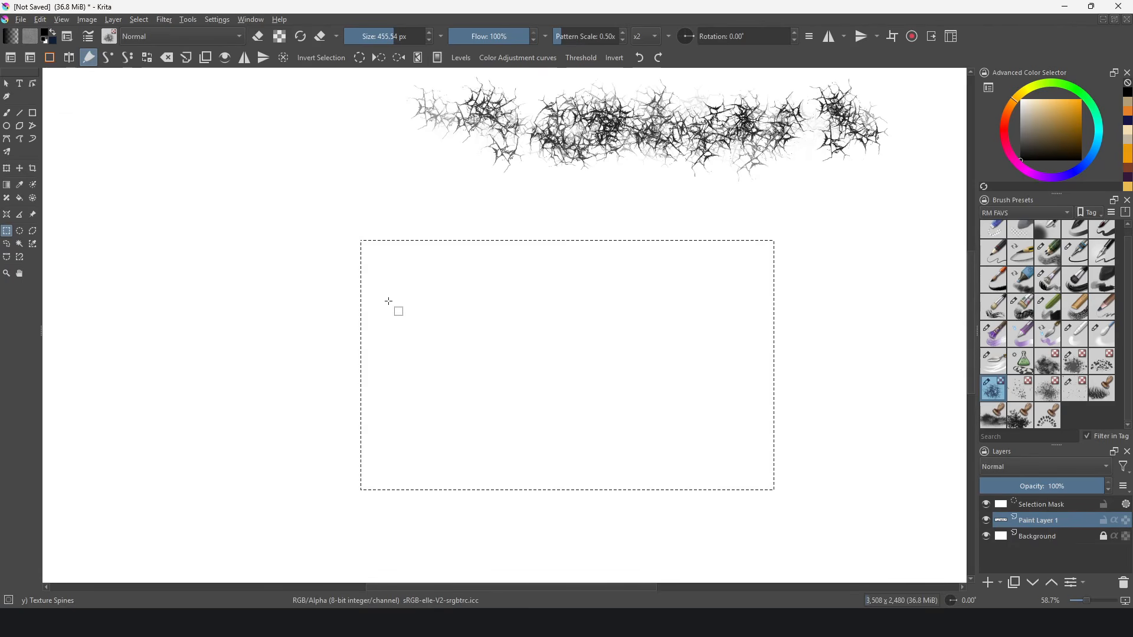
key("b")
mouse_move(417, 354)
left_mouse_down()
mouse_move(464, 278)
mouse_move(661, 271)
mouse_move(795, 302)
mouse_move(734, 381)
mouse_move(622, 363)
mouse_move(380, 403)
mouse_move(736, 448)
mouse_move(526, 439)
mouse_move(560, 432)
mouse_move(419, 489)
mouse_move(477, 424)
mouse_move(702, 382)
left_mouse_up()
left_click_drag(689, 394, 688, 374)
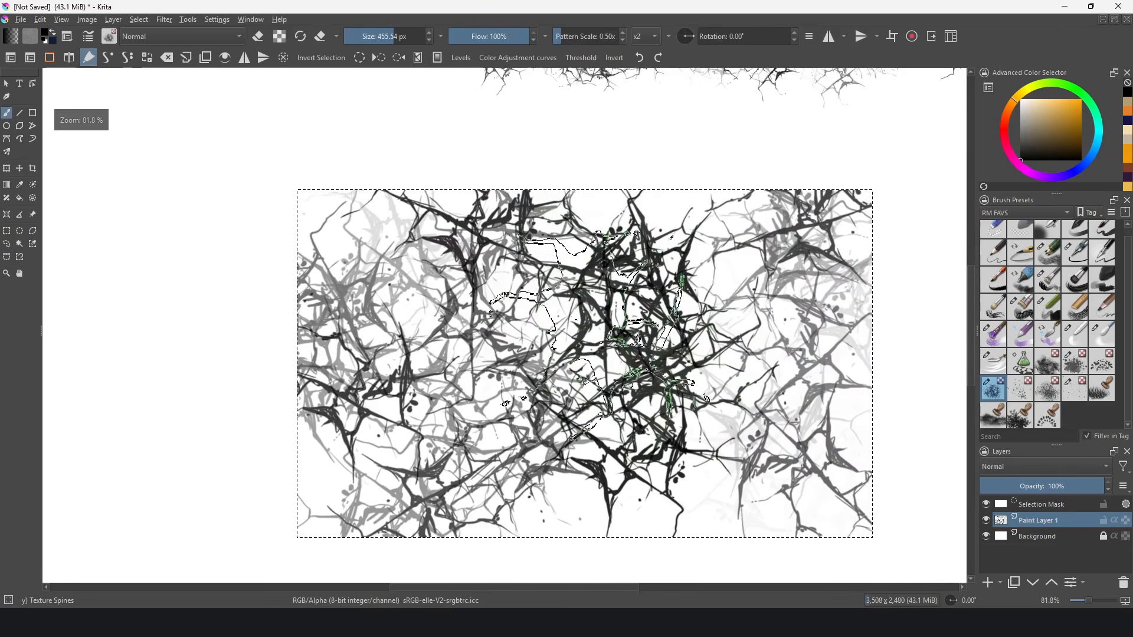
left_click_drag(608, 360, 593, 335)
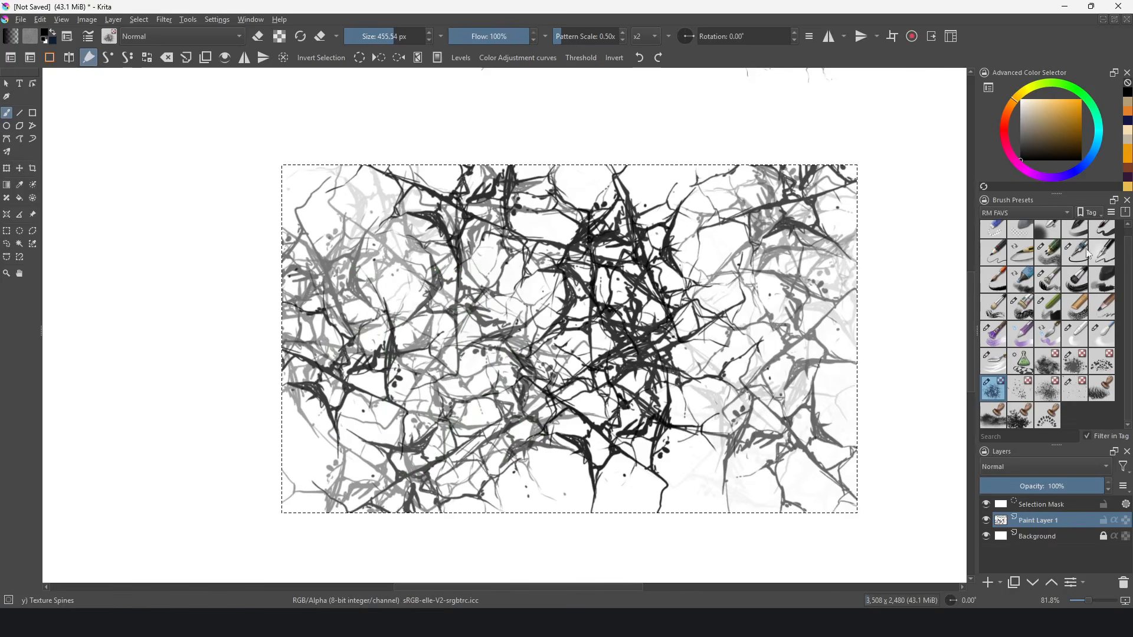
Choose the Basic-2 Opacity brush and fill the selected area on the Background layer with ochre brown
scroll(1112, 227, "up", 1)
left_click(1075, 233)
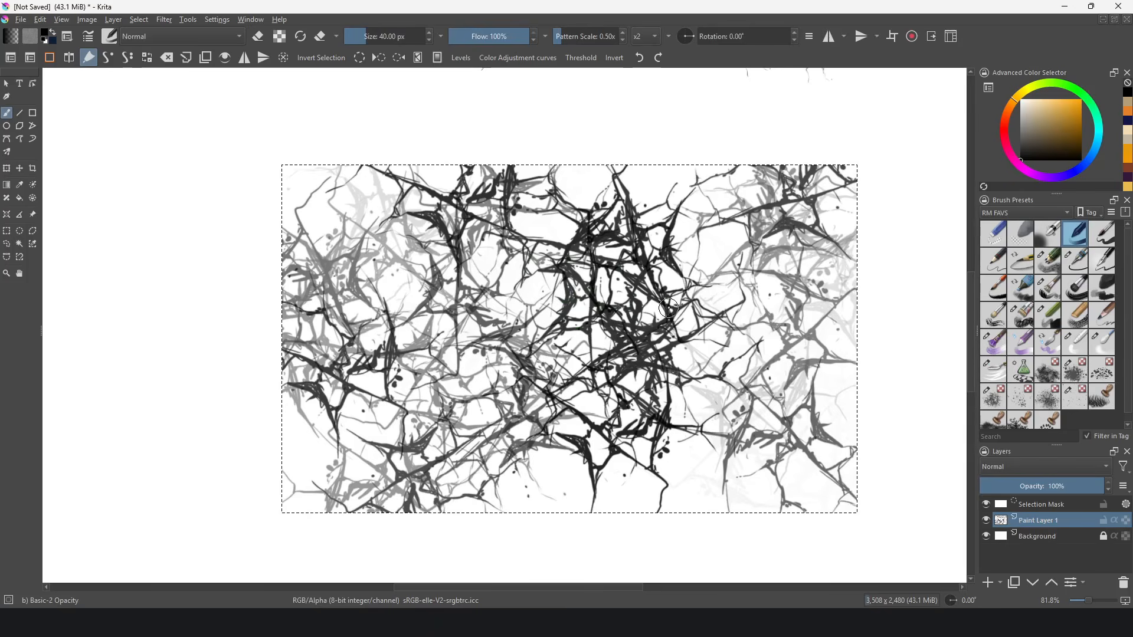
left_click(1021, 538)
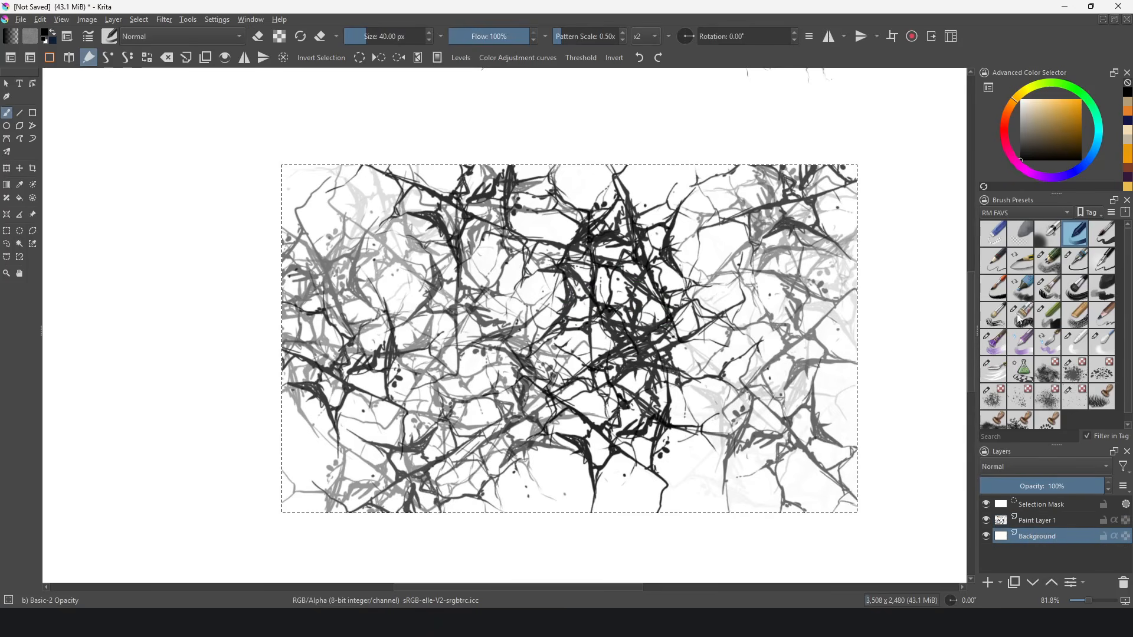
left_click(1050, 125)
key("shift+BackSpace")
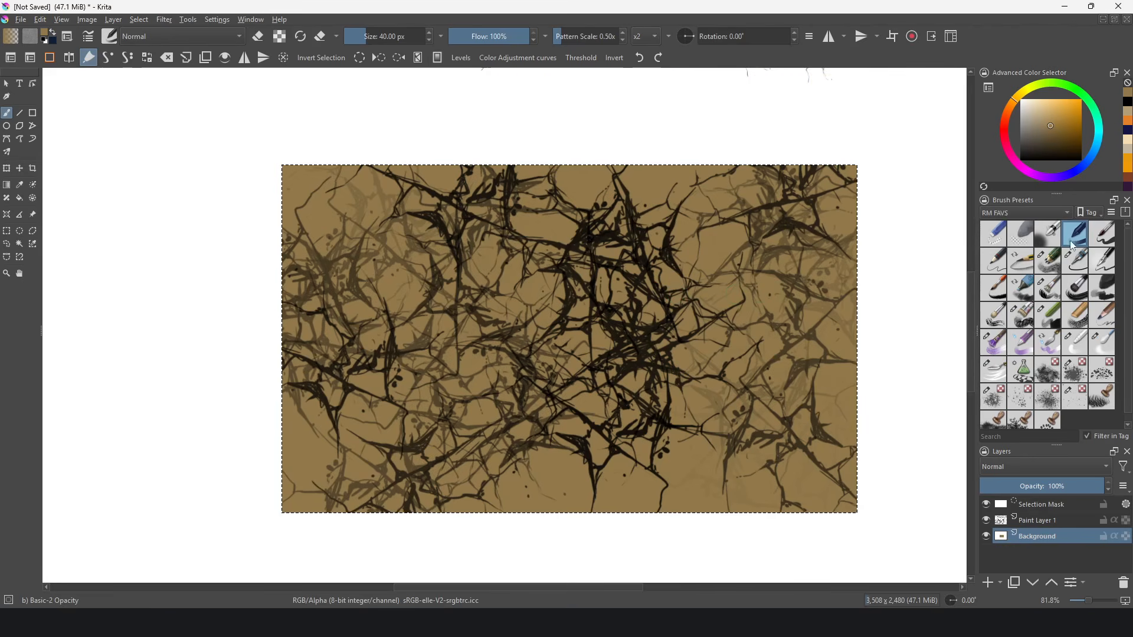
Add a new layer above Paint Layer 1 and fill the first stones near the top centre with lighter tan at 40 px
left_click(1033, 520)
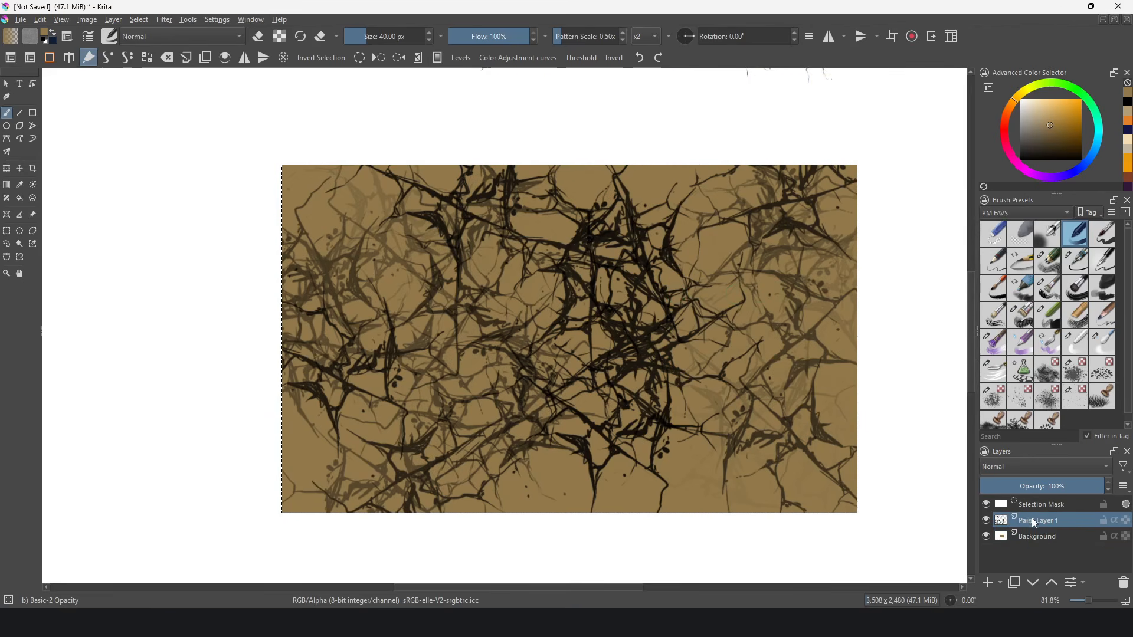
left_click(989, 583)
left_click_drag(1050, 122, 1044, 115)
mouse_move(521, 222)
left_mouse_down()
mouse_move(571, 228)
mouse_move(551, 239)
mouse_move(522, 227)
left_mouse_up()
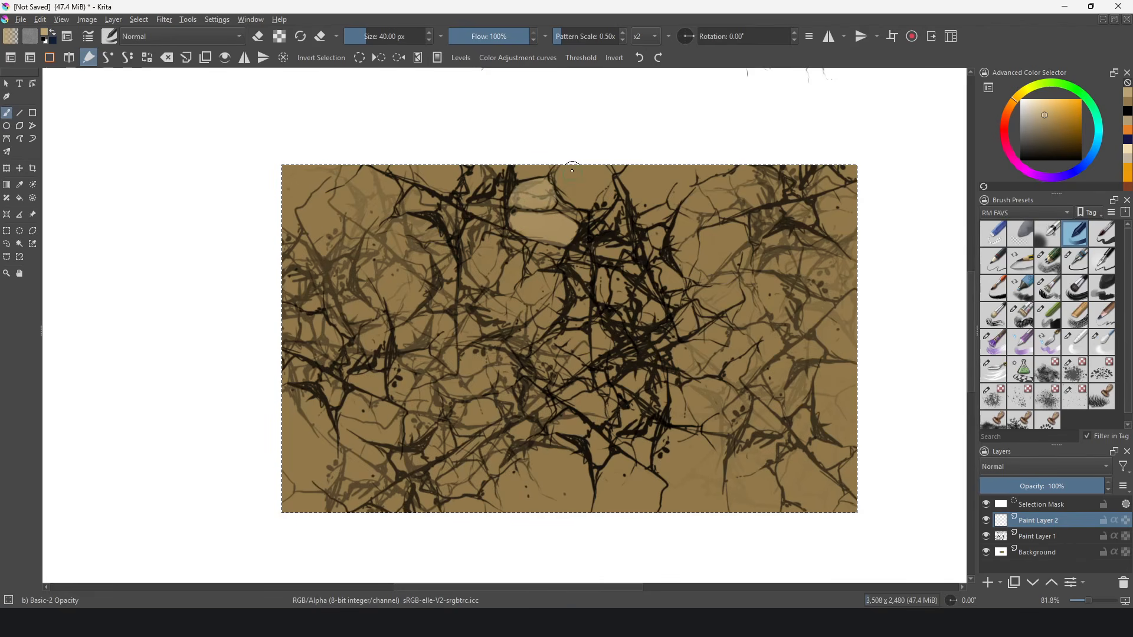
mouse_move(571, 170)
left_mouse_down()
mouse_move(574, 195)
mouse_move(598, 197)
left_mouse_up()
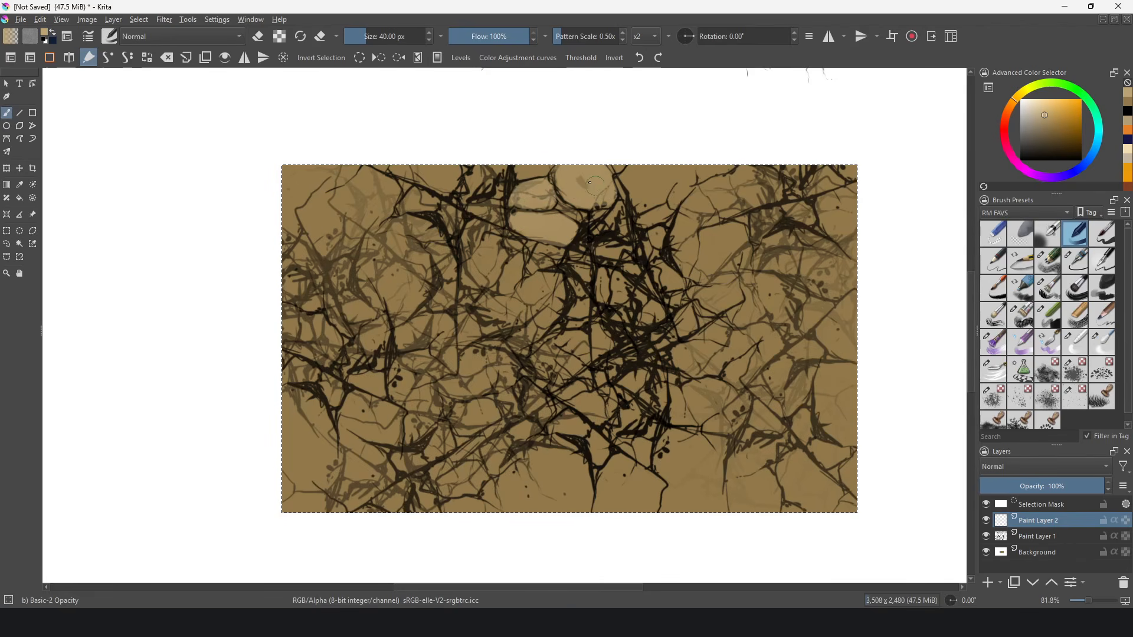
Reduce the brush to about 26 to 31 px and fill stone shapes between the cracks in the centre and upper-left area
left_click_drag(627, 216, 621, 216, "shift")
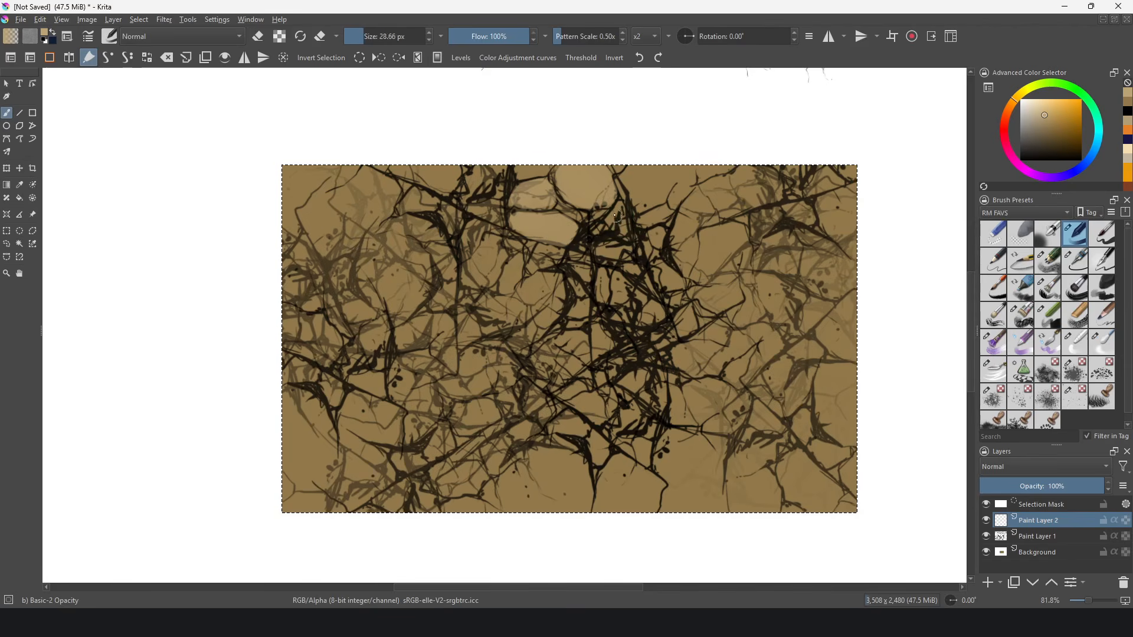
mouse_move(538, 256)
left_mouse_down()
mouse_move(493, 243)
mouse_move(499, 257)
mouse_move(483, 249)
mouse_move(497, 278)
mouse_move(468, 276)
mouse_move(515, 259)
mouse_move(506, 288)
mouse_move(516, 263)
mouse_move(523, 290)
mouse_move(558, 279)
mouse_move(556, 305)
mouse_move(533, 301)
mouse_move(551, 317)
mouse_move(533, 333)
mouse_move(534, 300)
mouse_move(533, 336)
mouse_move(549, 321)
mouse_move(538, 288)
mouse_move(487, 312)
left_mouse_up()
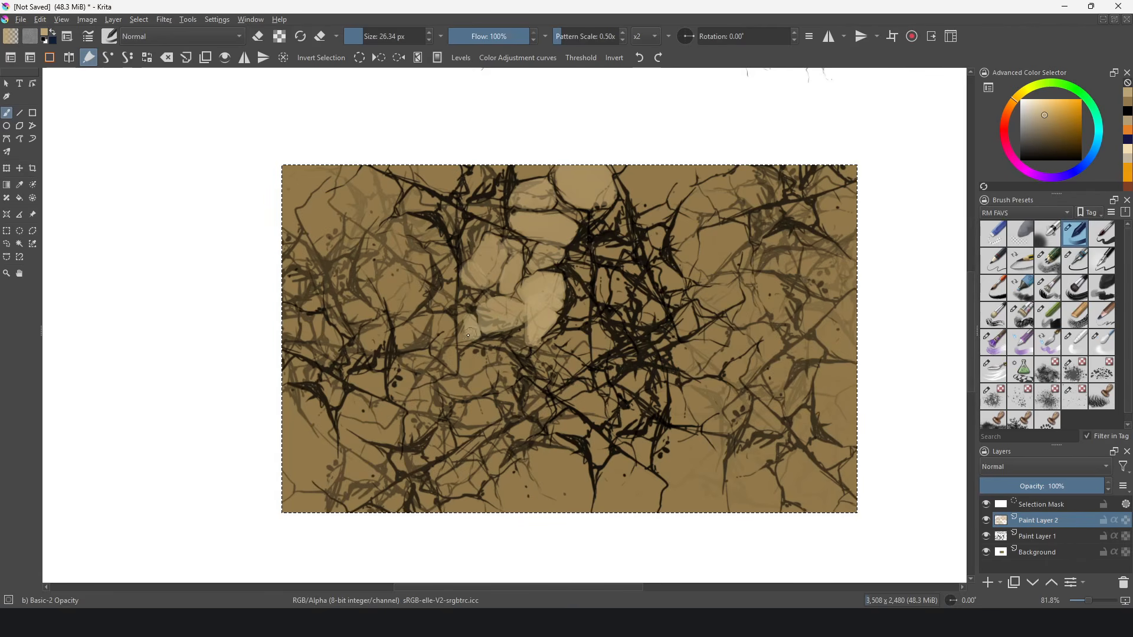
mouse_move(468, 336)
left_mouse_down()
mouse_move(472, 353)
mouse_move(511, 357)
mouse_move(473, 363)
mouse_move(512, 383)
mouse_move(459, 388)
mouse_move(500, 415)
mouse_move(504, 395)
mouse_move(530, 411)
mouse_move(550, 377)
mouse_move(540, 356)
mouse_move(568, 368)
mouse_move(584, 308)
left_mouse_up()
mouse_move(392, 260)
left_mouse_down()
mouse_move(426, 259)
mouse_move(413, 262)
mouse_move(416, 286)
mouse_move(398, 300)
mouse_move(405, 268)
mouse_move(368, 207)
mouse_move(325, 182)
mouse_move(321, 215)
mouse_move(349, 237)
mouse_move(314, 292)
left_mouse_up()
mouse_move(360, 272)
left_mouse_down()
mouse_move(334, 272)
mouse_move(367, 314)
mouse_move(349, 268)
mouse_move(351, 309)
left_mouse_up()
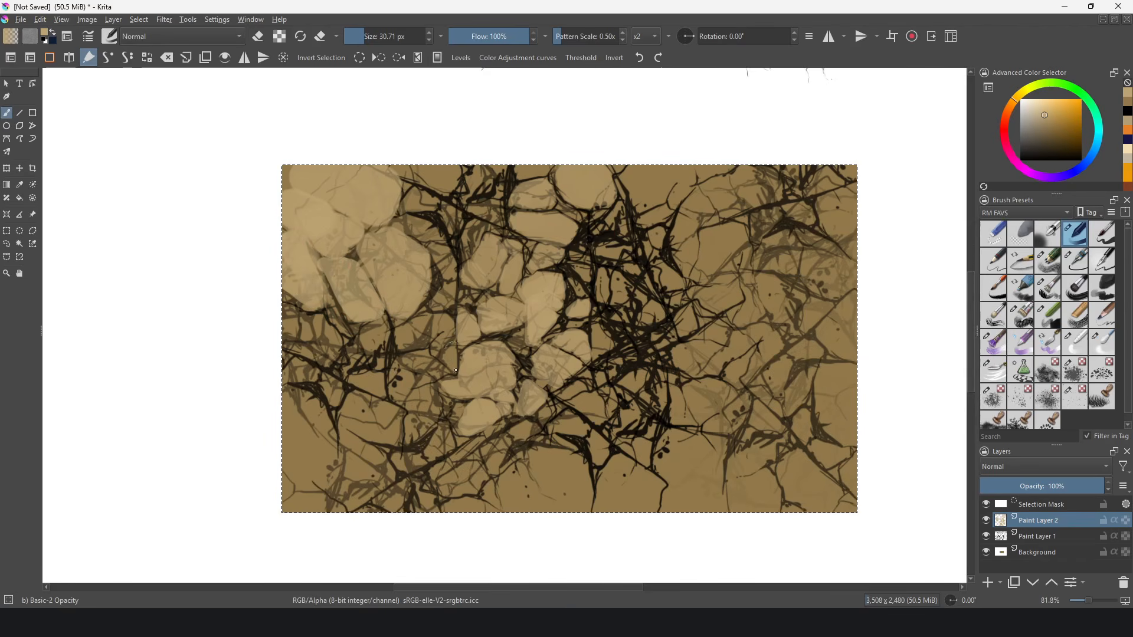
Fill the small stones among the dense cracks right of centre at about 12 to 14 px and compare with the stone layer hidden
key("bracketleft")
mouse_move(599, 337)
left_mouse_down()
mouse_move(599, 351)
mouse_move(602, 334)
left_mouse_up()
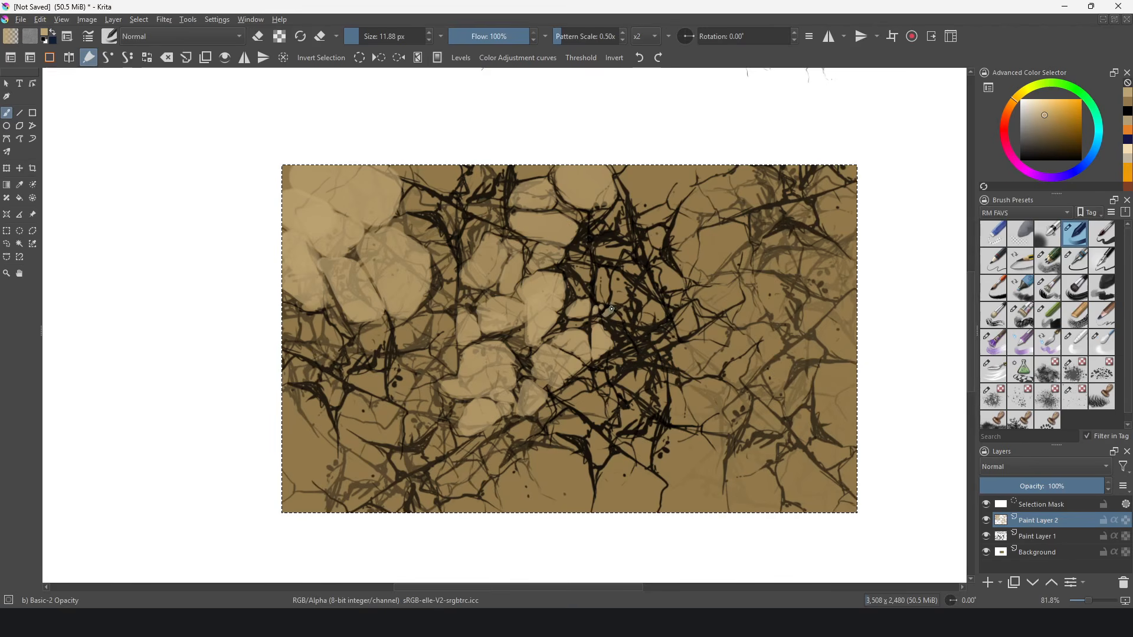
key("bracketright")
left_click_drag(611, 309, 647, 317)
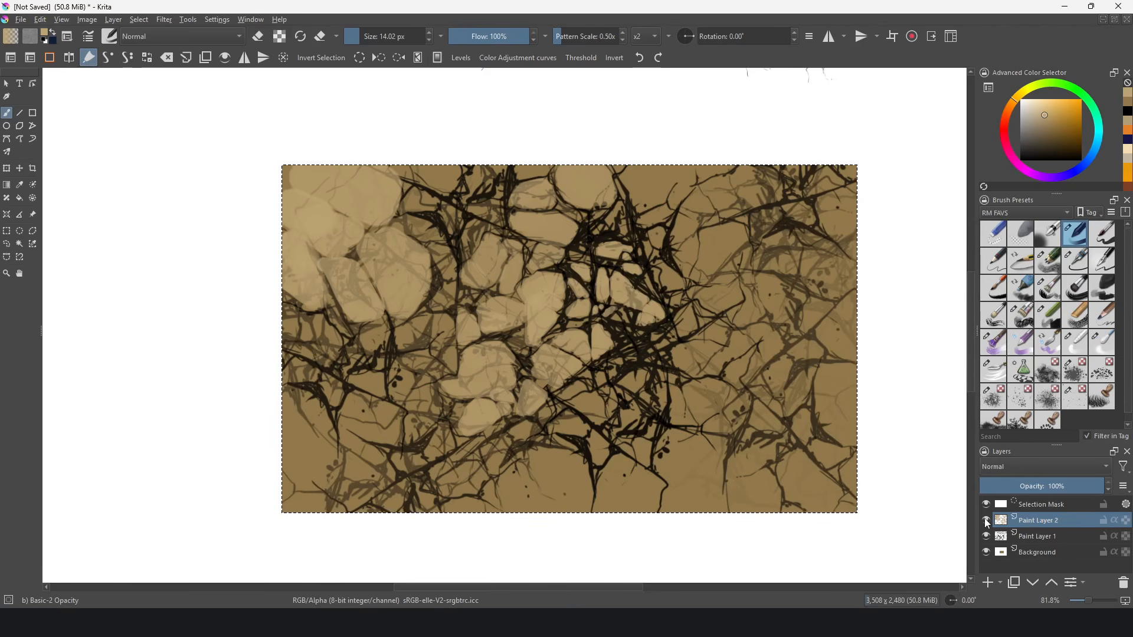
left_click(987, 520)
left_click(986, 520)
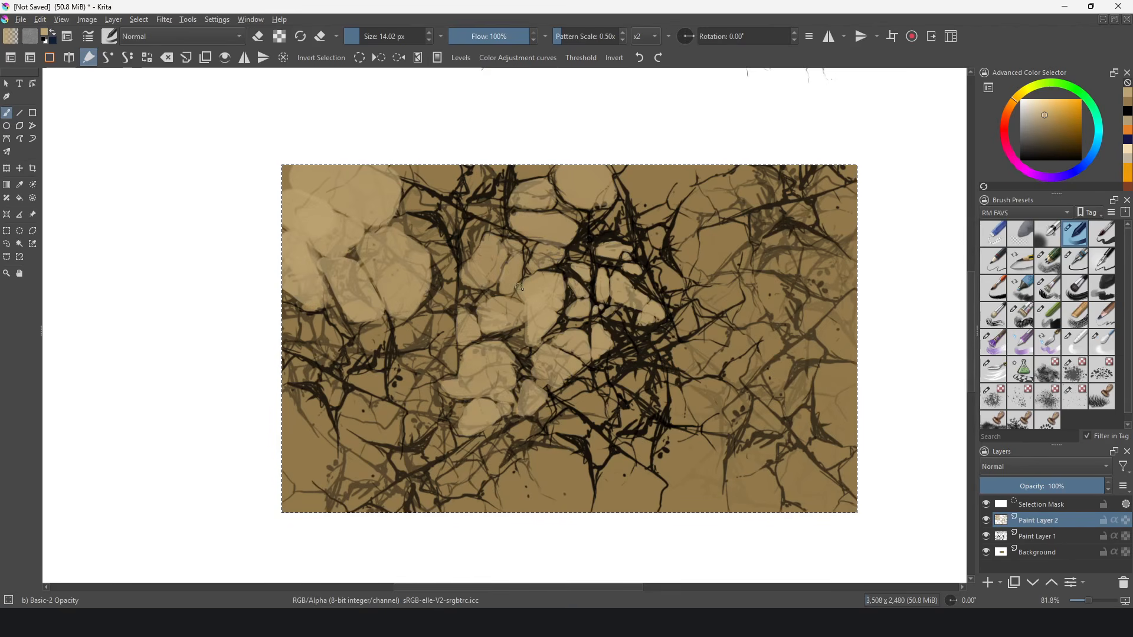
Fill the remaining stones across the right side and along the bottom with tan, undoing one stray stroke
mouse_move(585, 374)
left_mouse_down()
mouse_move(560, 394)
mouse_move(587, 384)
mouse_move(571, 385)
mouse_move(591, 416)
left_mouse_up()
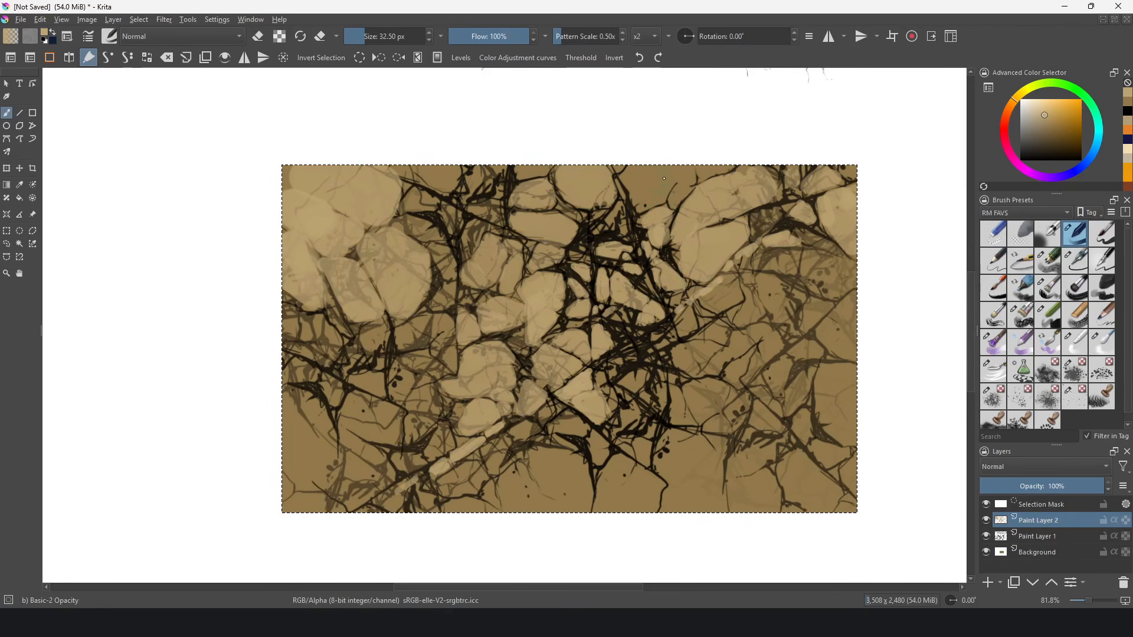
mouse_move(646, 171)
left_mouse_down()
mouse_move(662, 209)
mouse_move(622, 195)
mouse_move(669, 258)
left_mouse_up()
key("ctrl+z")
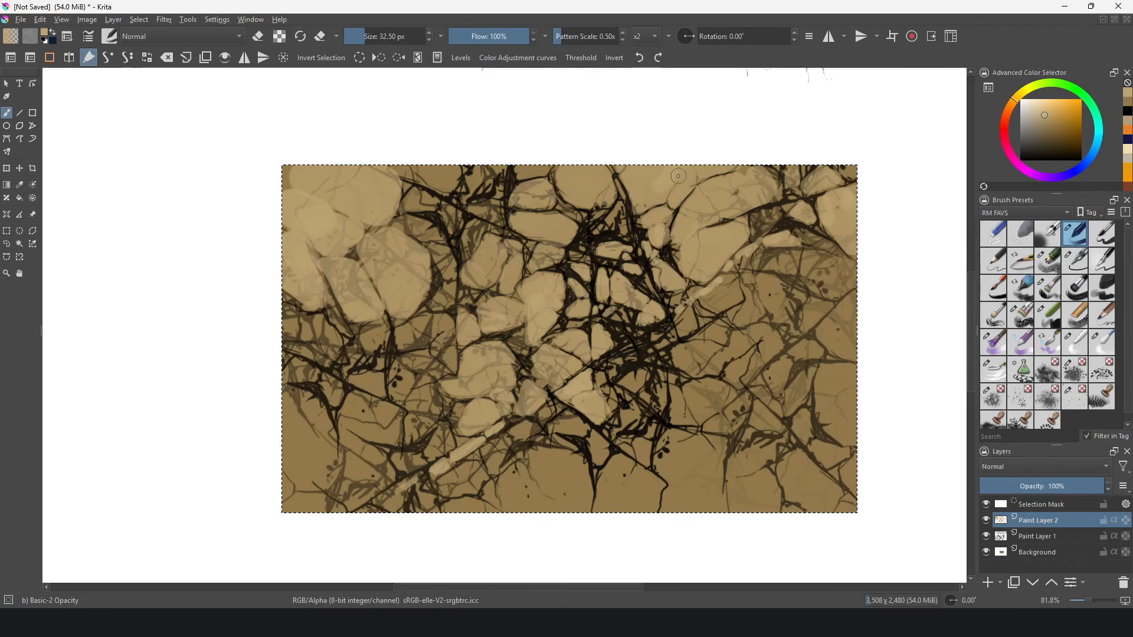
mouse_move(722, 280)
left_mouse_down()
mouse_move(738, 292)
mouse_move(688, 318)
mouse_move(674, 312)
mouse_move(669, 364)
mouse_move(677, 355)
left_mouse_up()
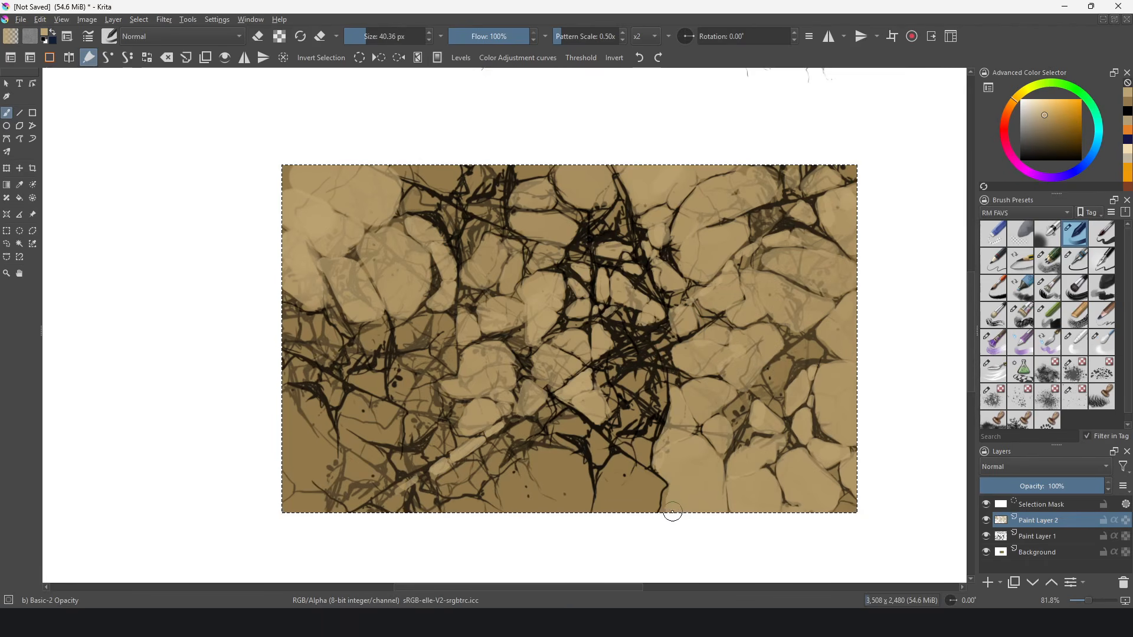
mouse_move(638, 481)
left_mouse_down()
mouse_move(649, 504)
mouse_move(628, 472)
mouse_move(606, 501)
mouse_move(611, 469)
left_mouse_up()
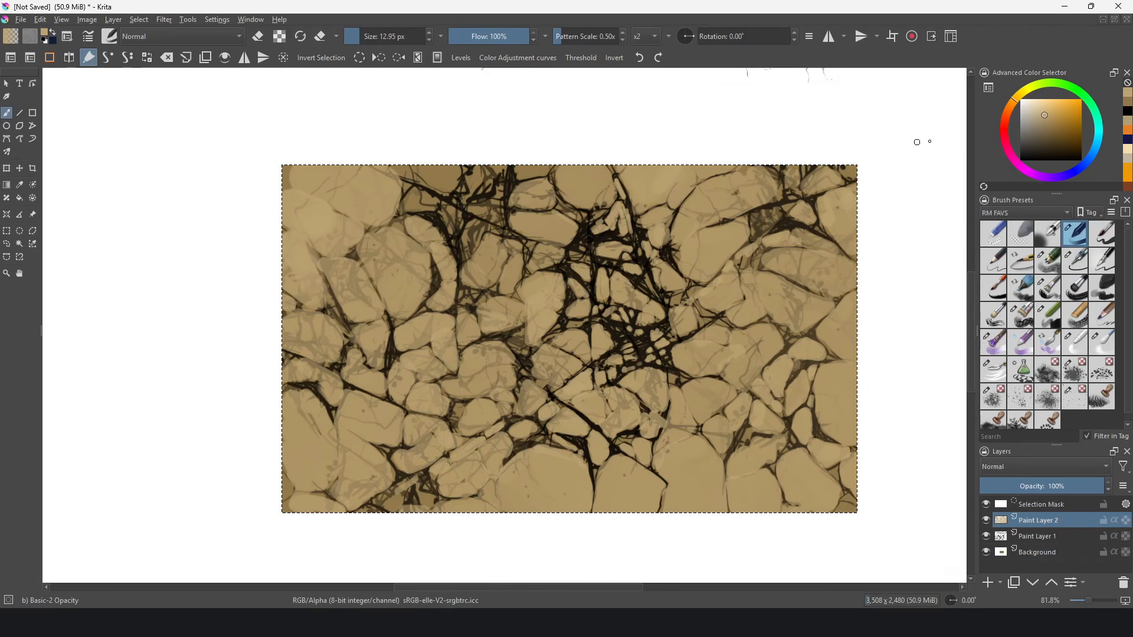
Choose a lighter sand colour, sketch a light-direction arrow over the upper-left stones on Paint Layer 4, and undo it
left_click(1040, 107)
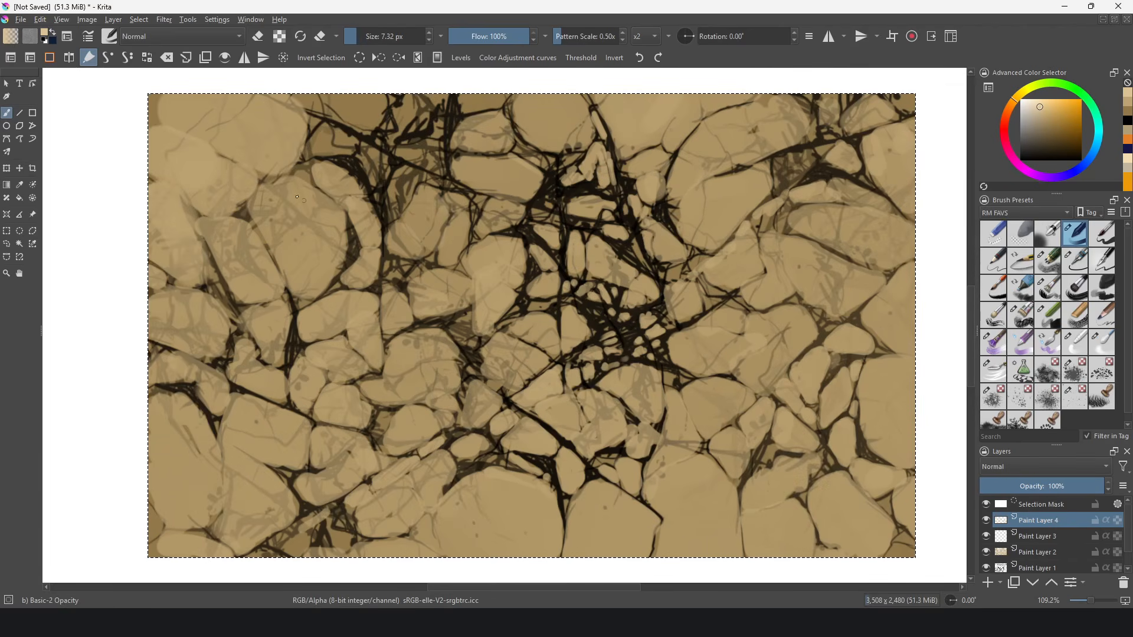
mouse_move(267, 172)
left_mouse_down()
mouse_move(371, 223)
mouse_move(327, 227)
left_mouse_up()
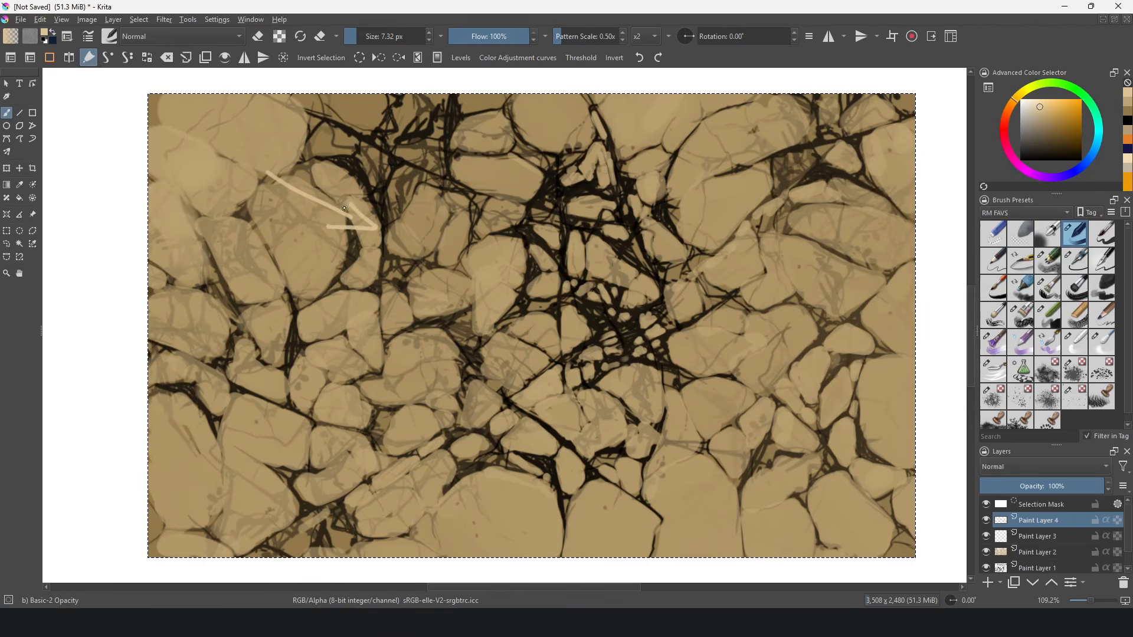
key("ctrl+z")
key("ctrl+z")
key("ctrl+z")
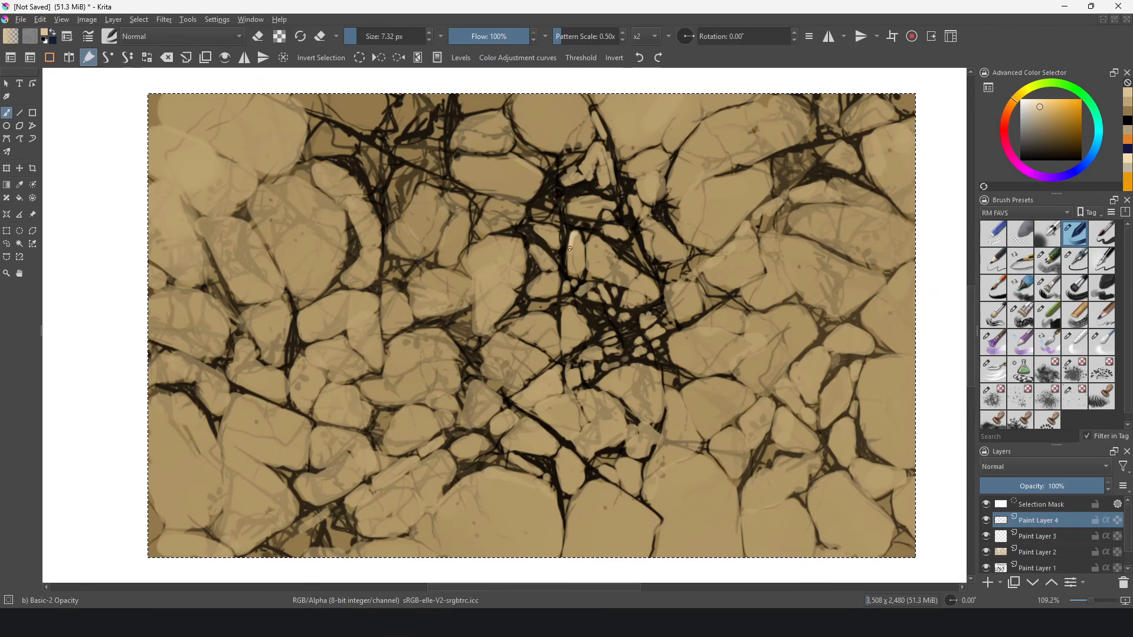
Paint light highlights at 7.32 px along the upper and left edges of the central stones
left_click_drag(567, 283, 559, 293)
left_click_drag(587, 242, 591, 272)
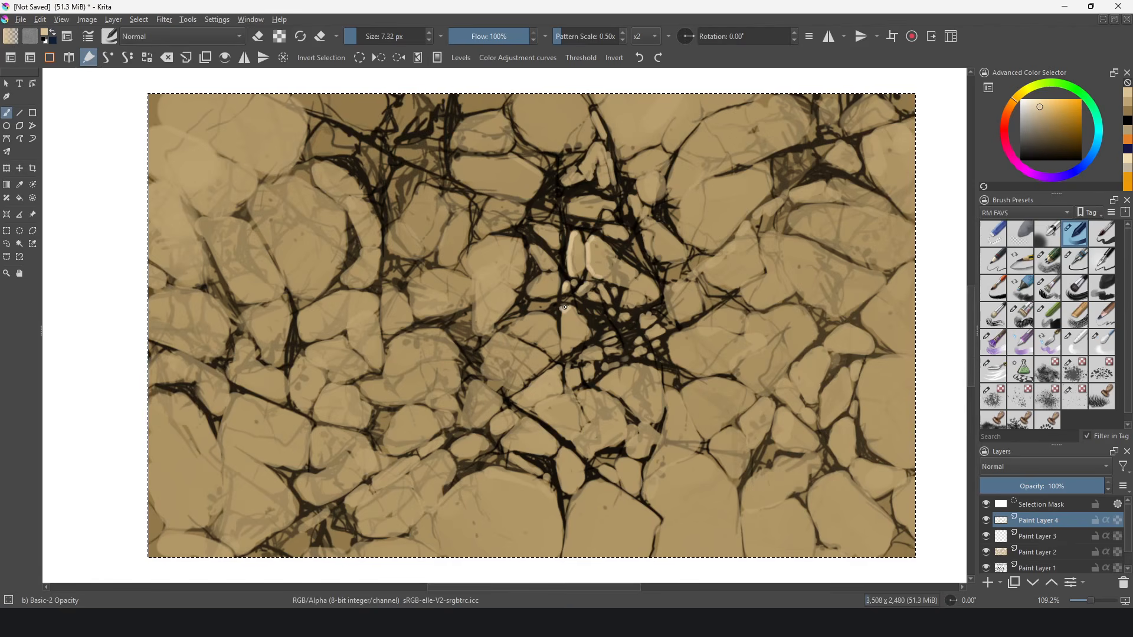
left_click_drag(564, 307, 565, 353)
left_click_drag(523, 241, 466, 270)
left_click_drag(531, 246, 552, 270)
left_click_drag(546, 272, 529, 292)
left_click_drag(551, 316, 511, 330)
left_click_drag(483, 351, 550, 358)
left_click_drag(560, 367, 513, 401)
left_click_drag(556, 397, 542, 405)
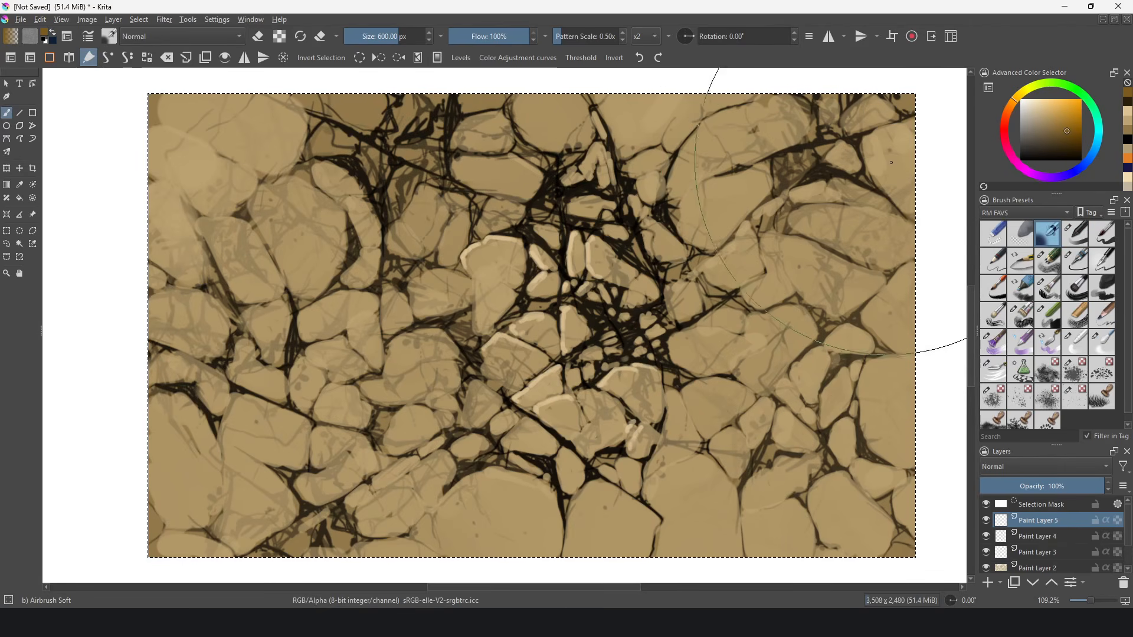
Shade the wall's right side in dark brown with Airbrush Soft at 600 px and set that layer's blending mode to Multiply
left_click(1068, 144)
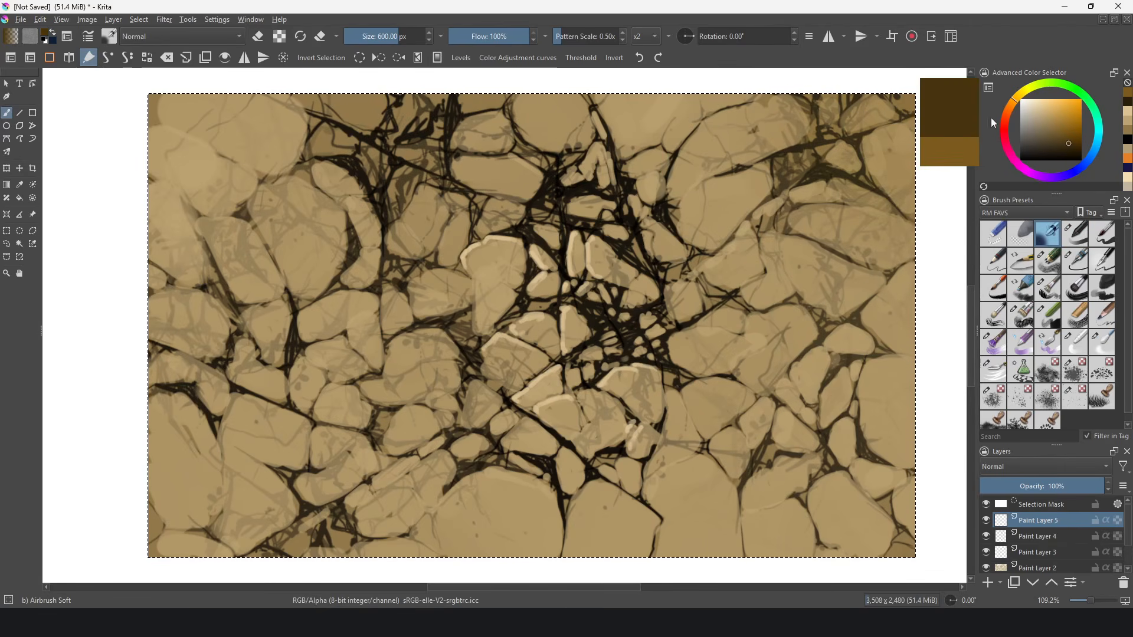
mouse_move(917, 188)
left_mouse_down()
mouse_move(926, 170)
mouse_move(928, 329)
left_mouse_up()
left_click(995, 468)
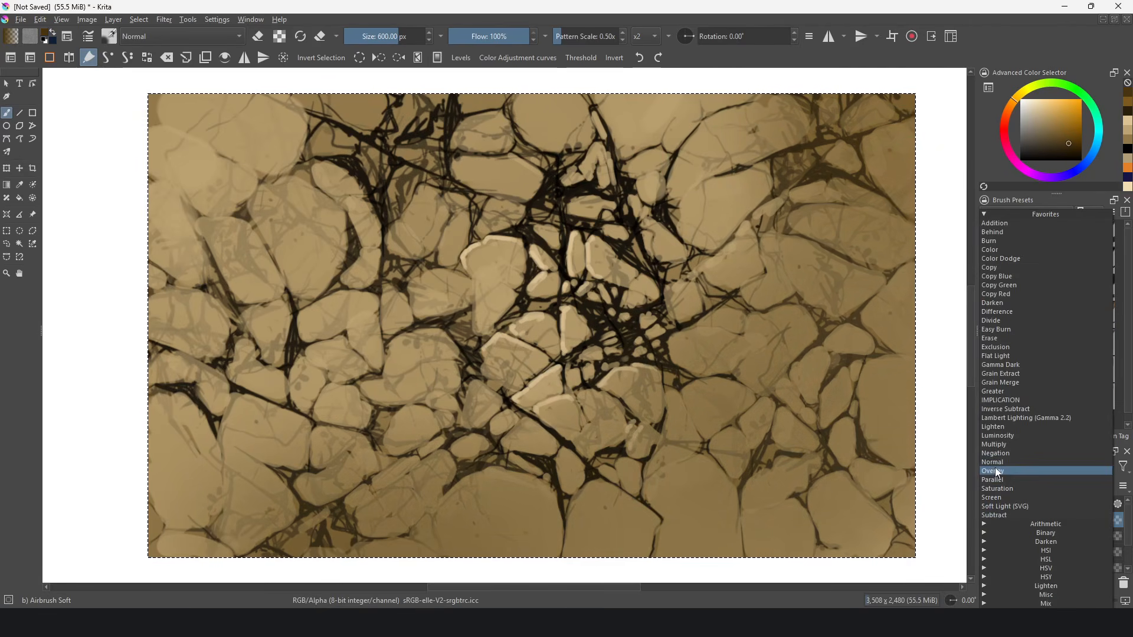
left_click(996, 444)
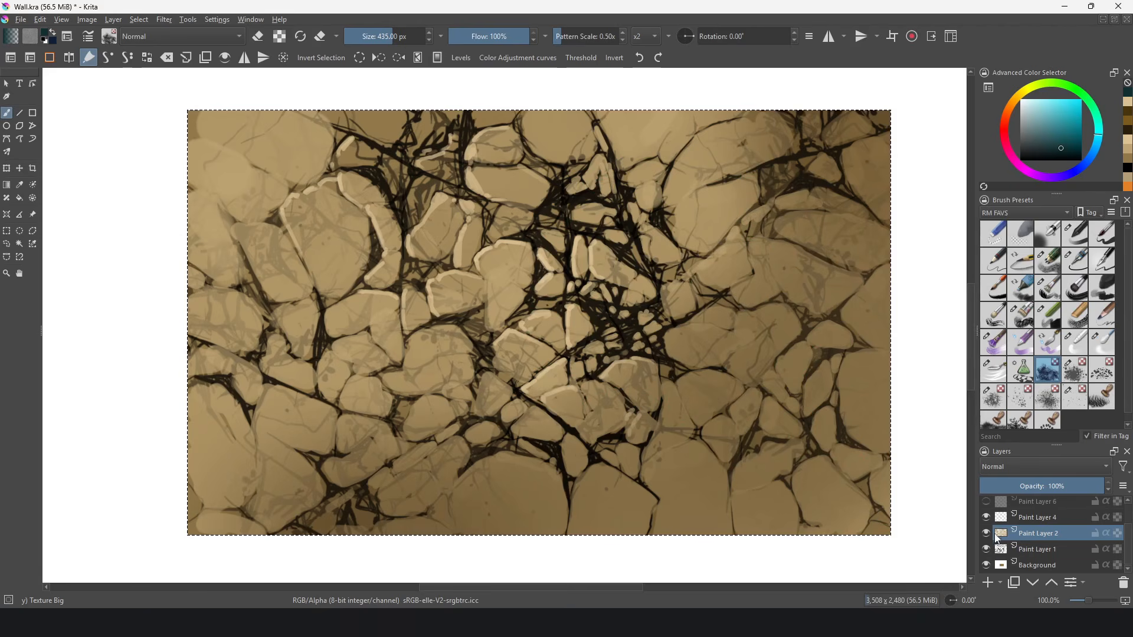
Add an Overlay layer above Paint Layer 2 and paint yellow Texture Big strokes at 435 px over the upper-right stones
left_click(1014, 476)
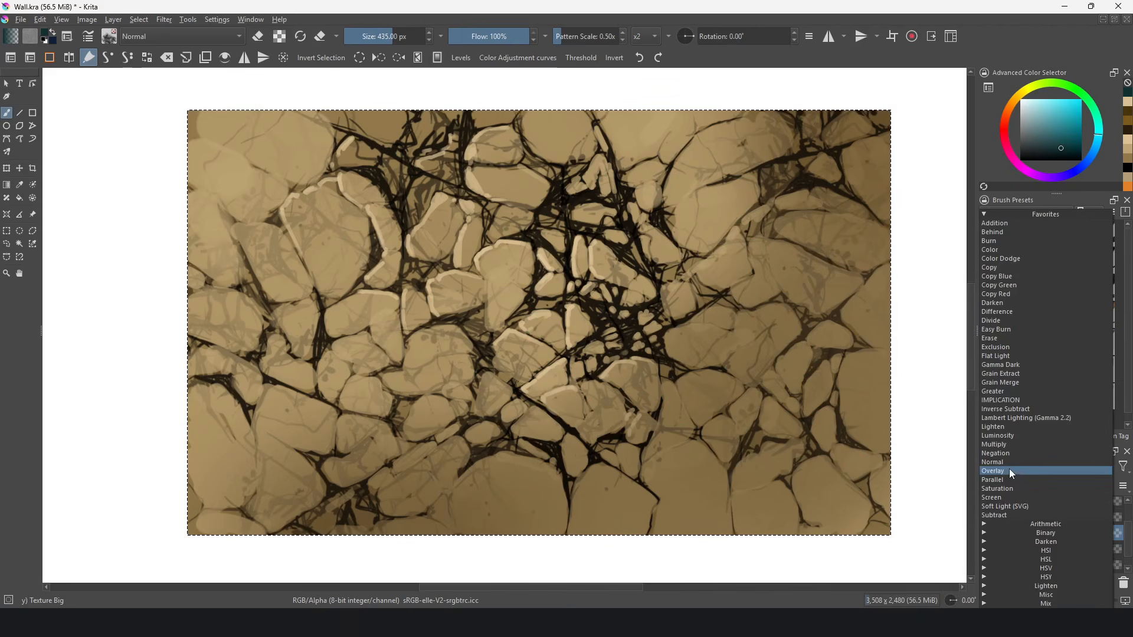
left_click(1012, 470)
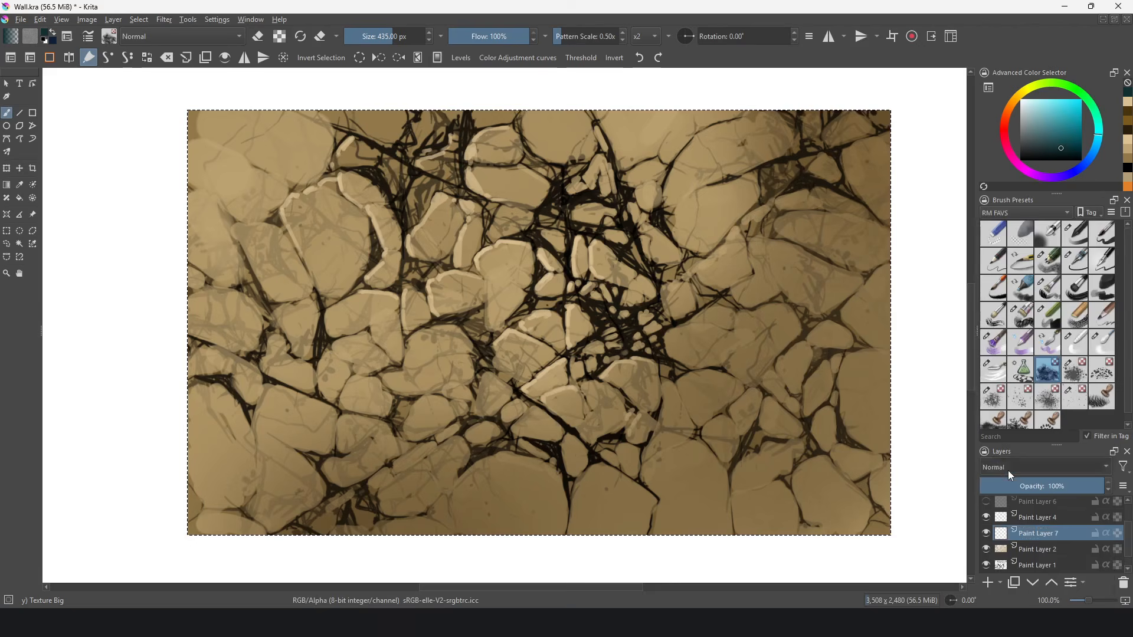
left_click(1057, 107)
left_click(1019, 95)
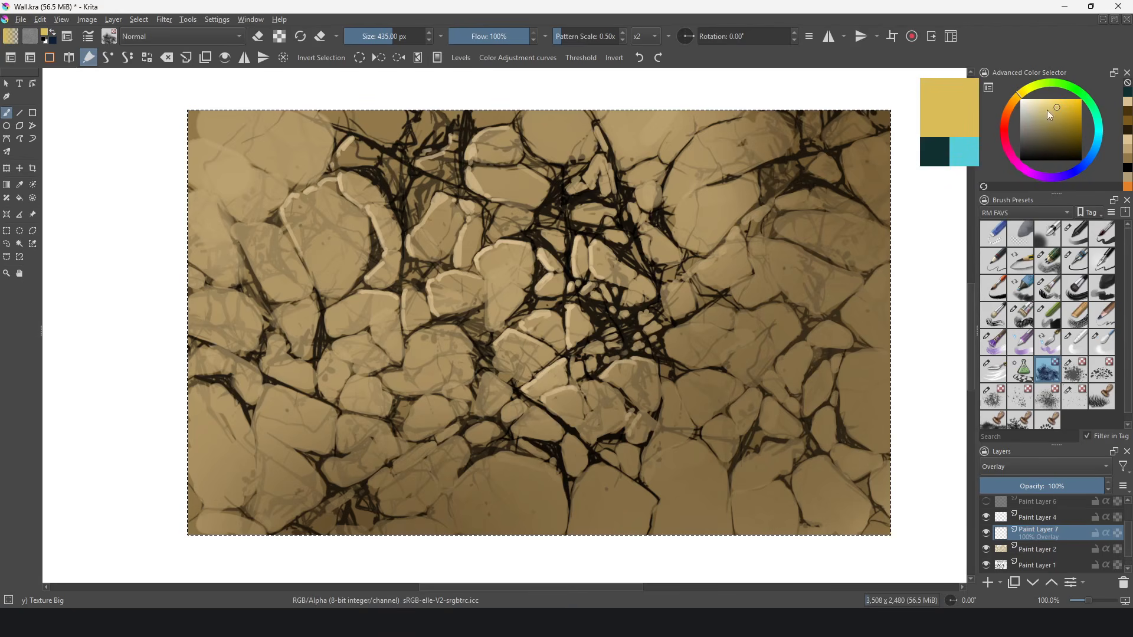
left_click(716, 181)
left_click(768, 269)
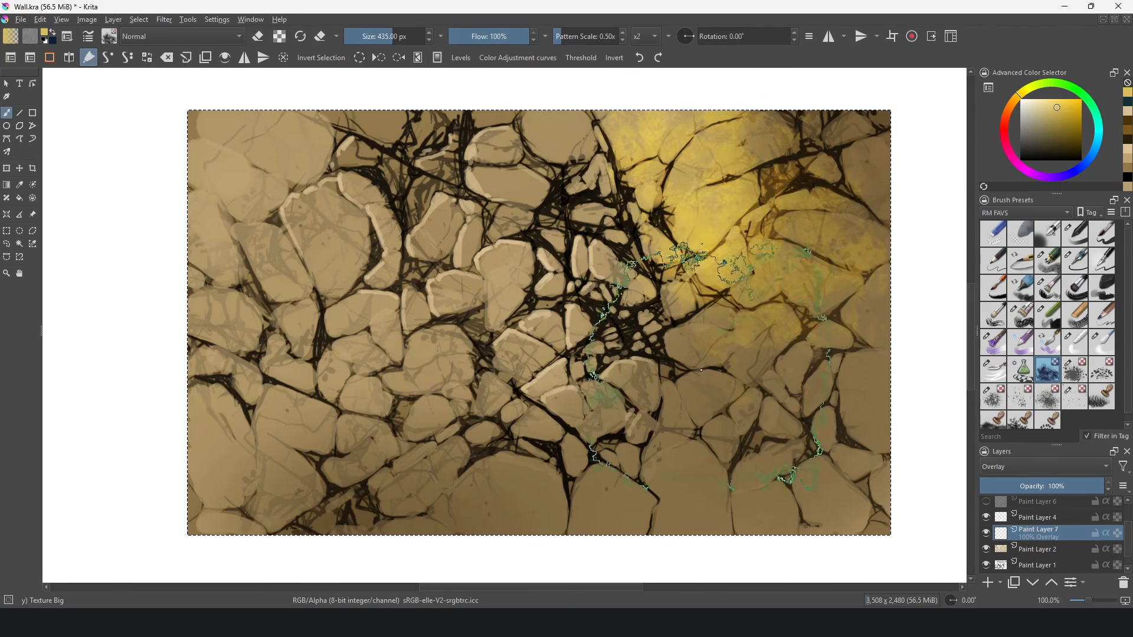
left_click_drag(625, 310, 596, 248)
Paint darker Texture Big variation over the lower-right stones, and dark blue over the central and left stones
left_click(1056, 154)
left_click(748, 353)
mouse_move(837, 375)
left_mouse_down()
mouse_move(788, 334)
mouse_move(623, 402)
mouse_move(702, 247)
left_mouse_up()
left_click(1086, 164)
left_click(560, 289)
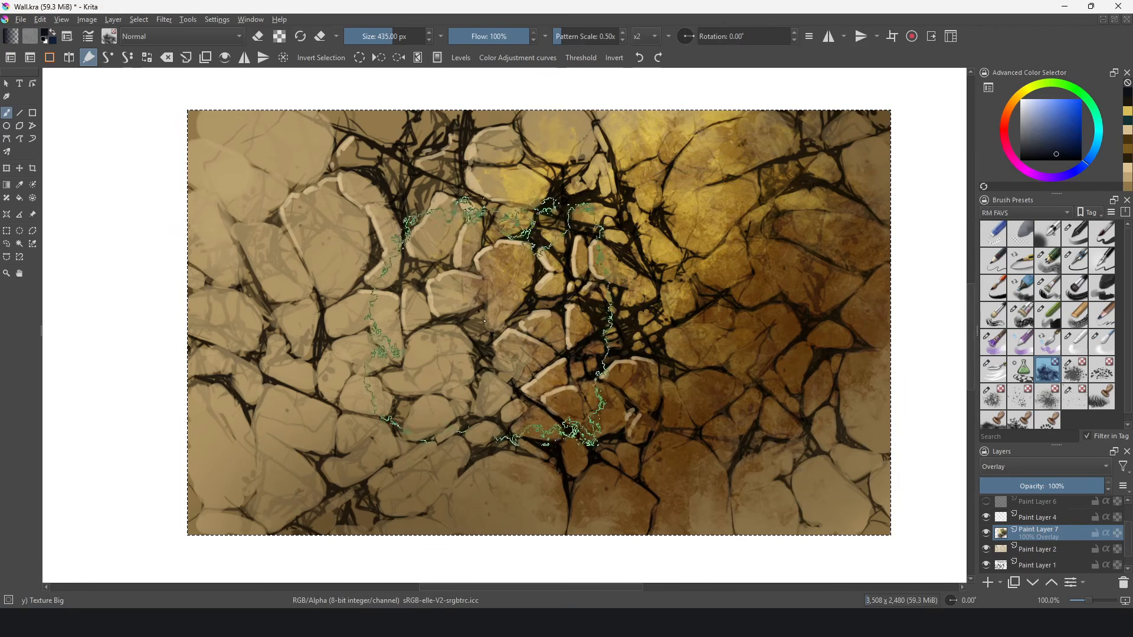
left_click_drag(444, 298, 407, 251)
left_click(340, 245)
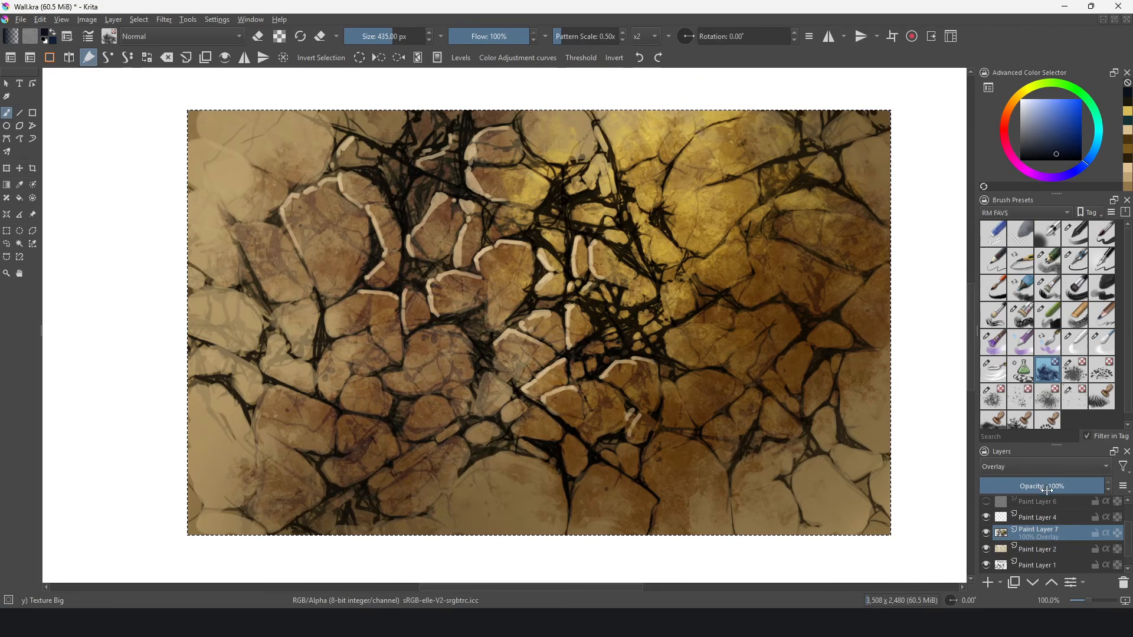
Try the Overlay layer's opacity, keep it at 100%, and examine the textured stones up close
left_click_drag(1049, 485, 1071, 486)
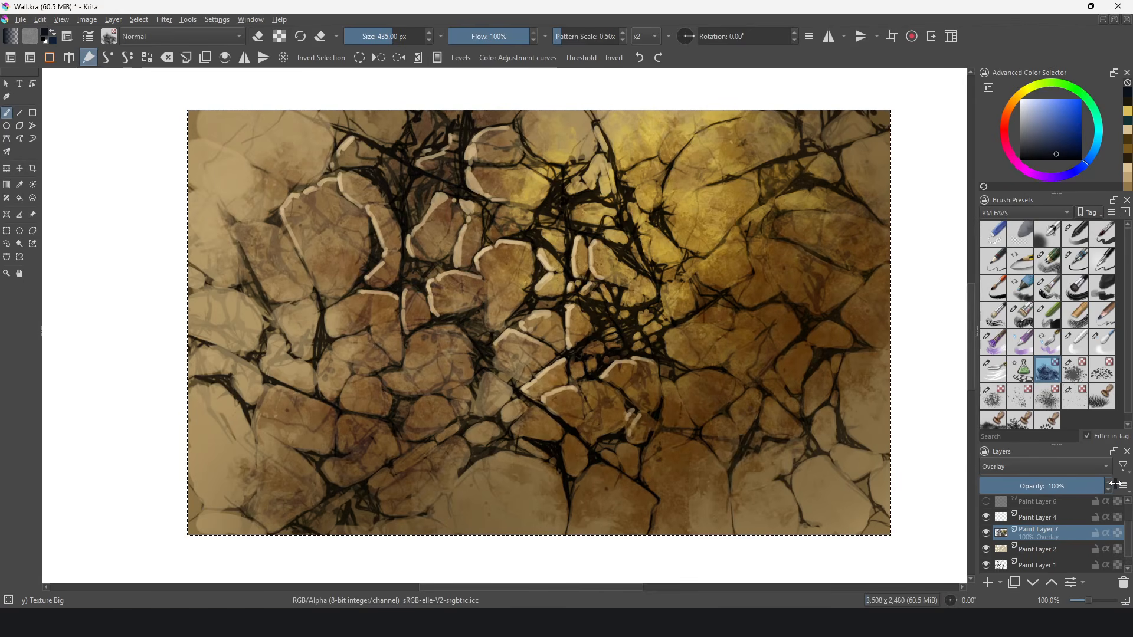
scroll(282, 255, "up", 3)
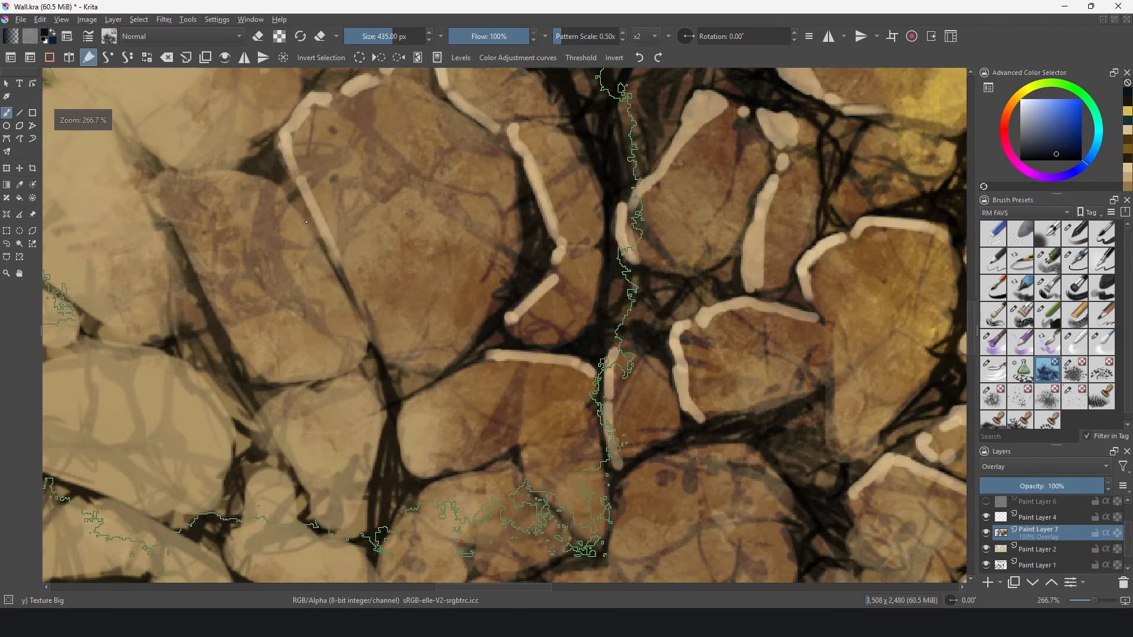
left_click_drag(289, 203, 498, 458)
scroll(487, 257, "down", 3)
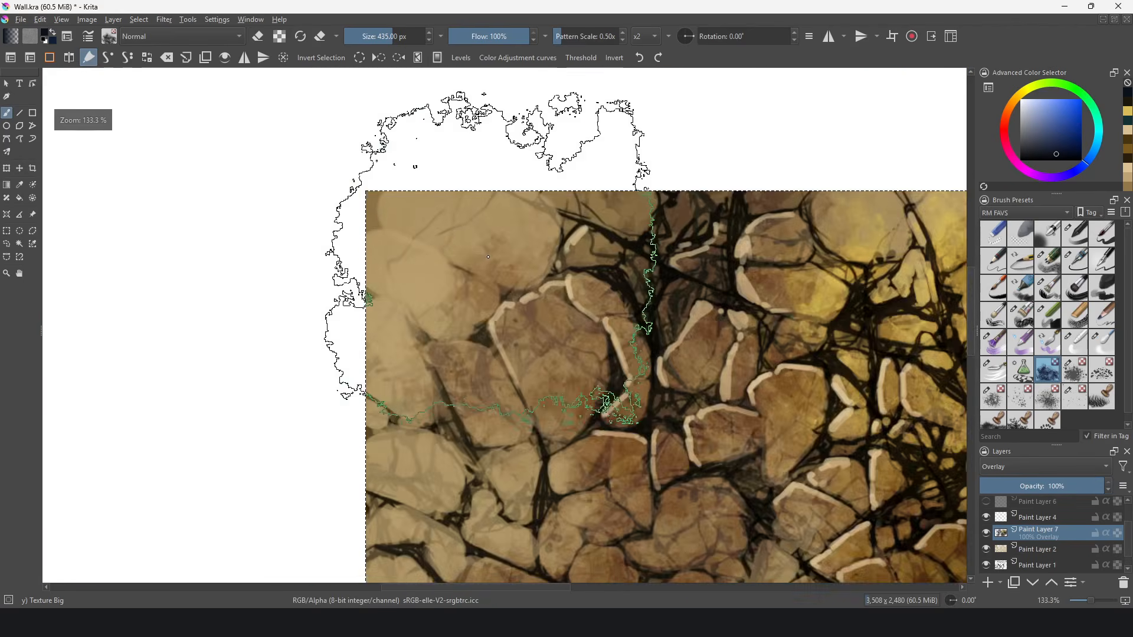
scroll(487, 257, "down", 1)
left_click_drag(624, 374, 542, 332)
scroll(570, 350, "up", 1)
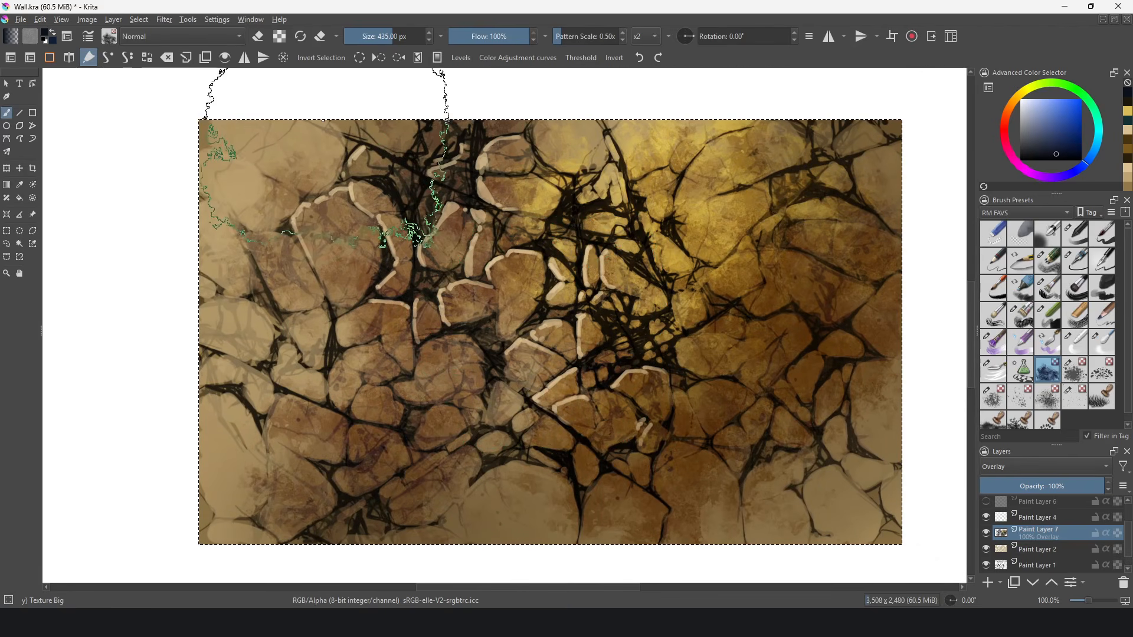
Add an Unsharp Mask filter mask with radius 3.70 and amount 2.78 to the Overlay layer and compare it on and off
left_click(165, 21)
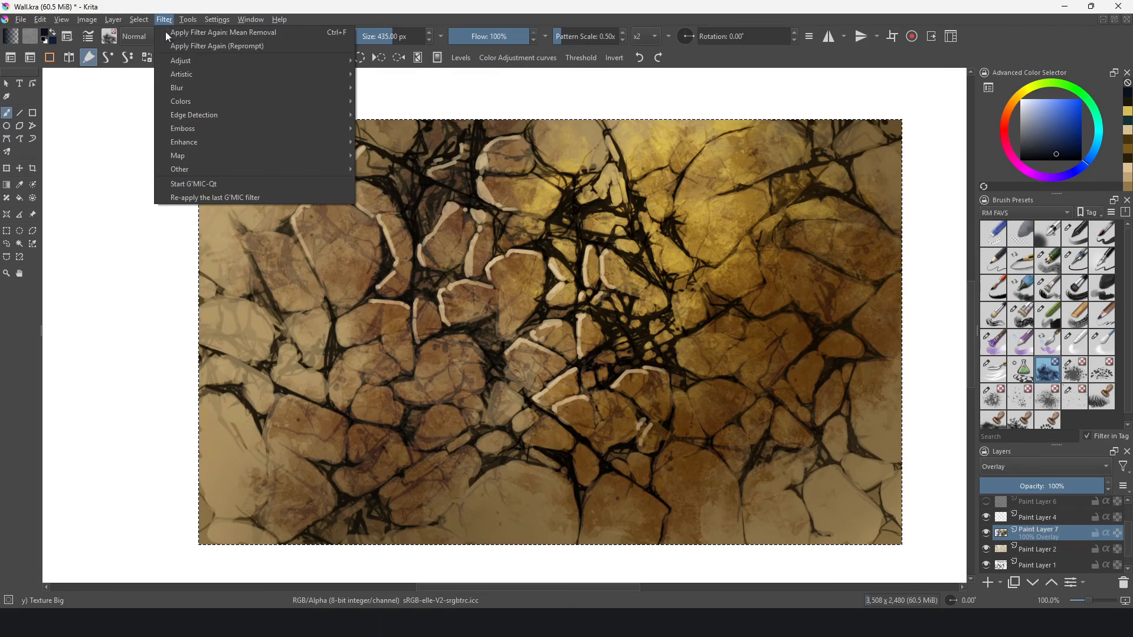
mouse_move(245, 129)
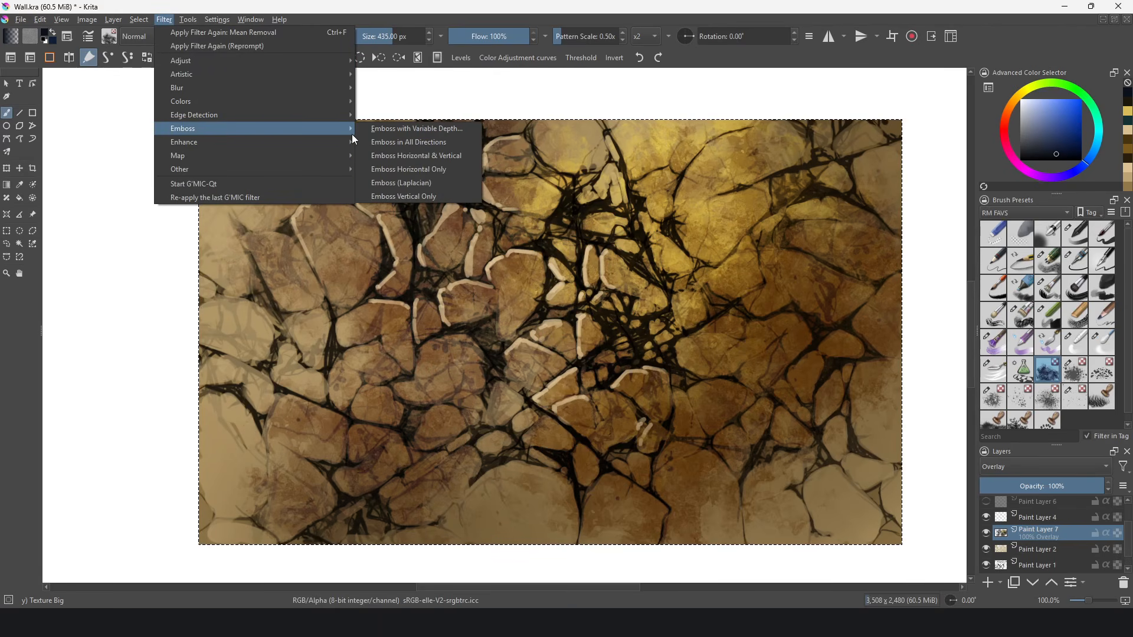
left_click(389, 180)
left_click_drag(198, 93, 649, 167)
left_click(546, 207)
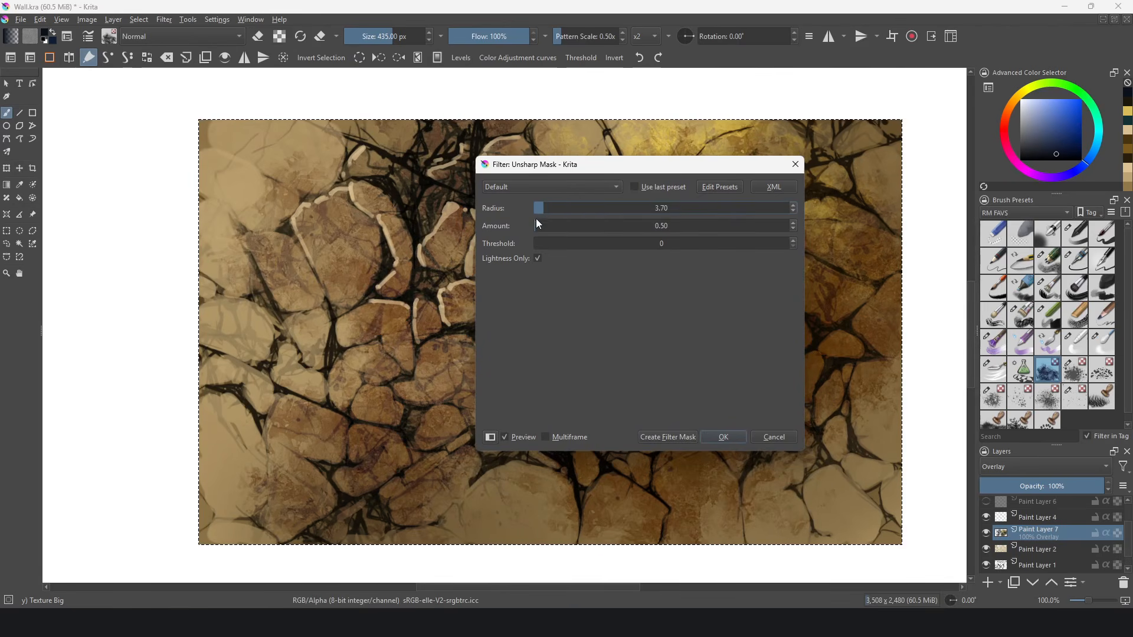
left_click(544, 226)
left_click_drag(546, 226, 537, 226)
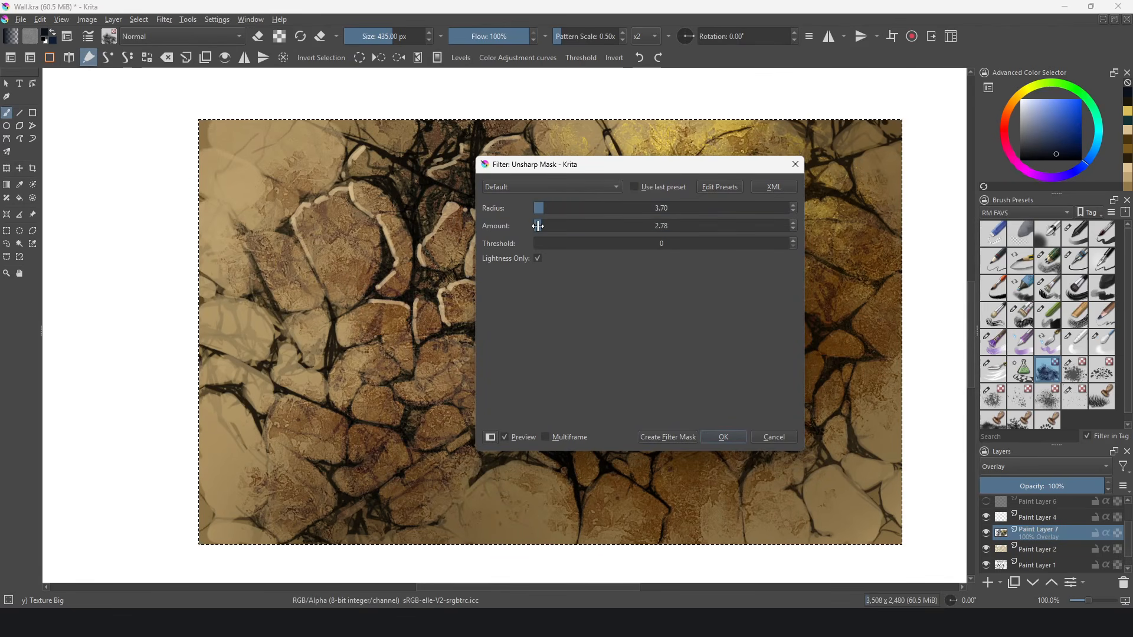
left_click_drag(549, 166, 554, 208)
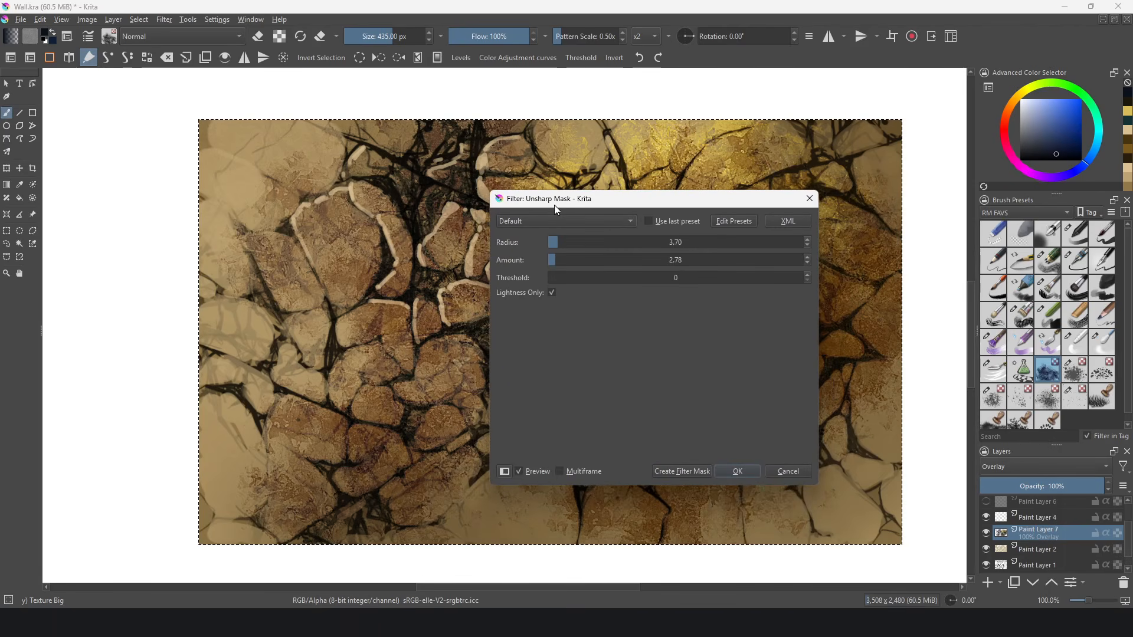
left_click(663, 471)
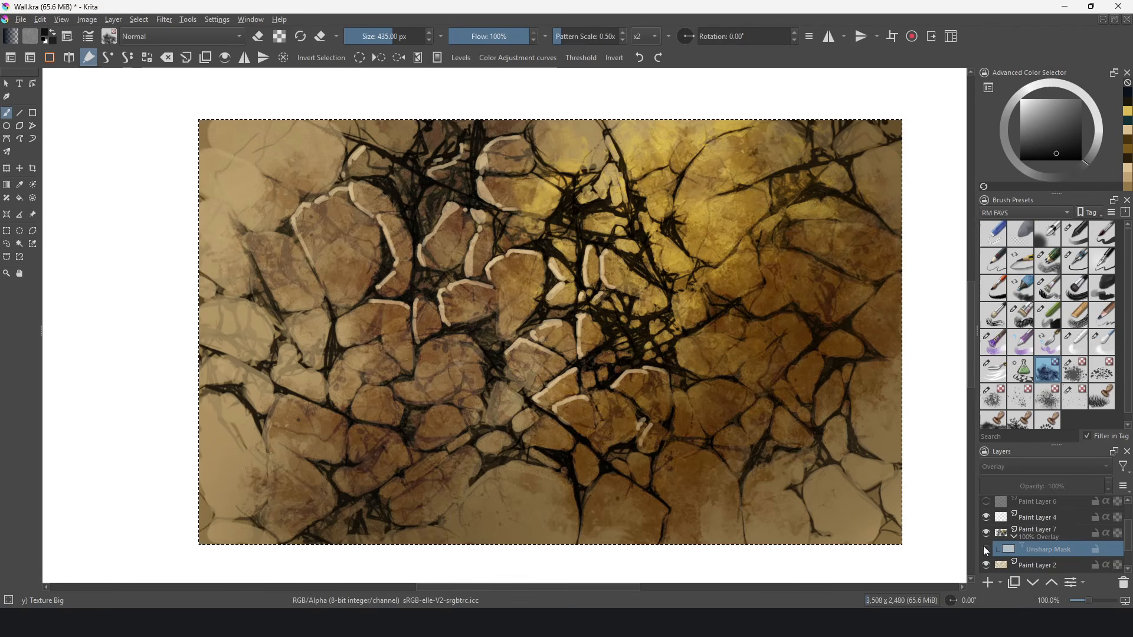
left_click(986, 551)
left_click(986, 550)
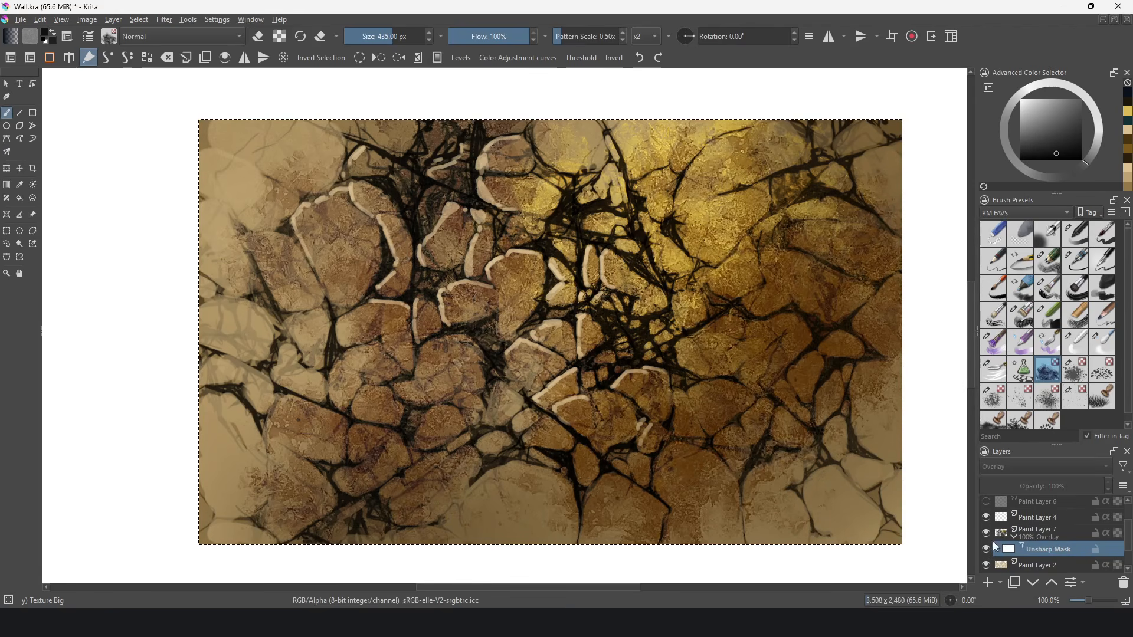
Try painting the Unsharp Mask filter mask in black with Texture Big at 182.14 px over the centre stones
left_click_drag(557, 305, 409, 301, "shift")
left_click_drag(1037, 136, 978, 195)
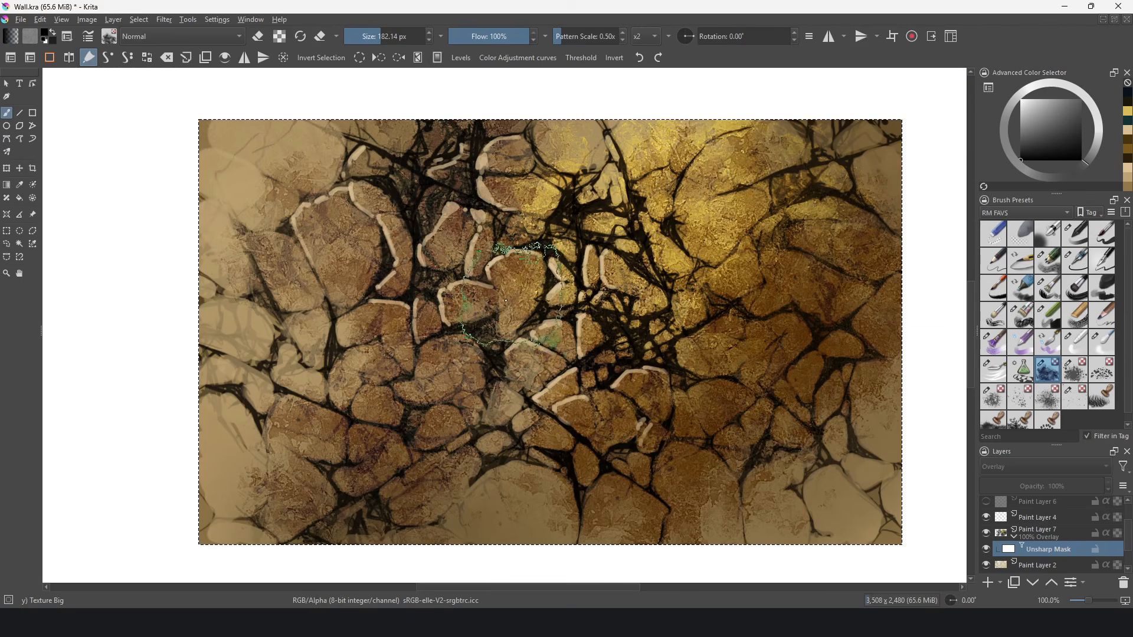
mouse_move(514, 290)
left_mouse_down()
mouse_move(538, 276)
mouse_move(626, 289)
mouse_move(612, 259)
mouse_move(484, 234)
mouse_move(445, 245)
left_mouse_up()
key("ctrl+z")
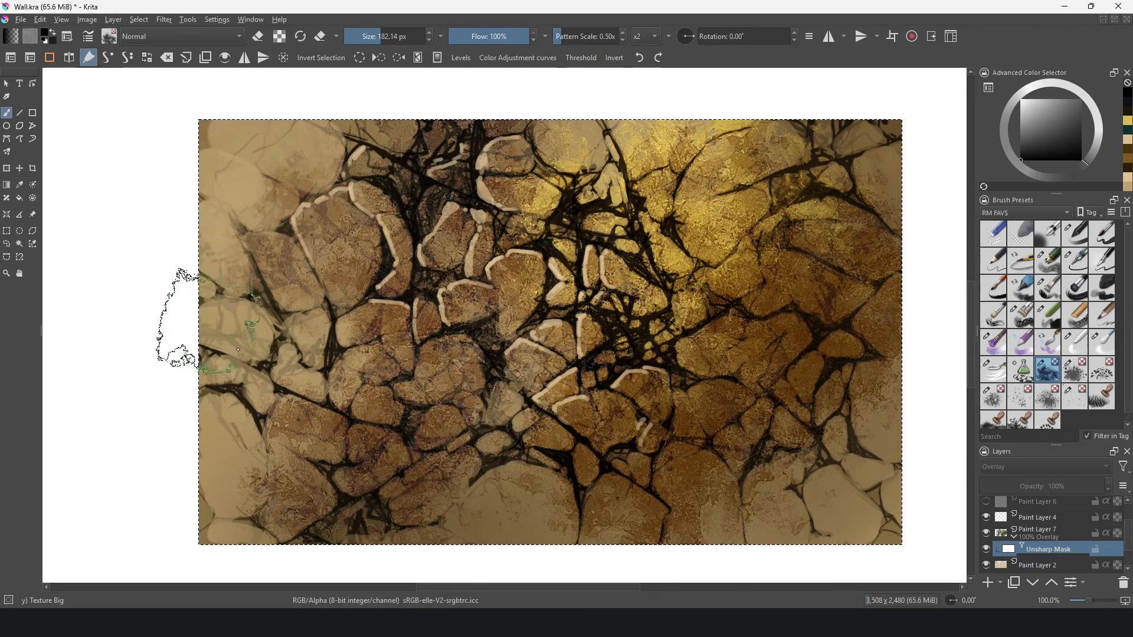
key("x")
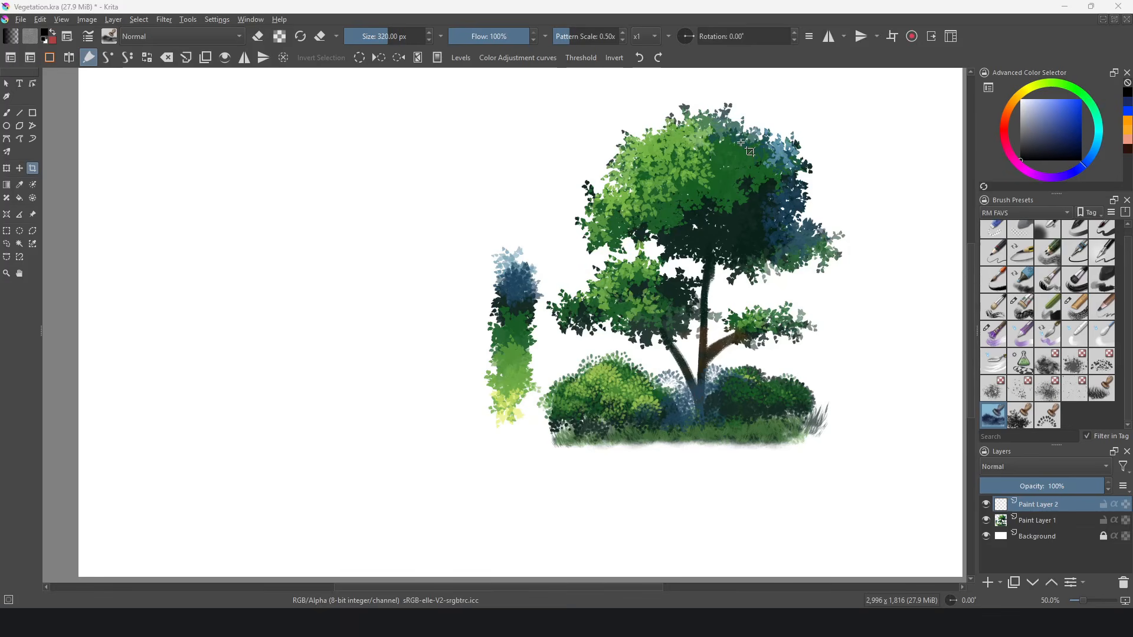
In Vegetation.kra, block in a large canopy and two smaller clumps in dark green with Stamp Leaves at 165 px on Paint Layer 2
key("2")
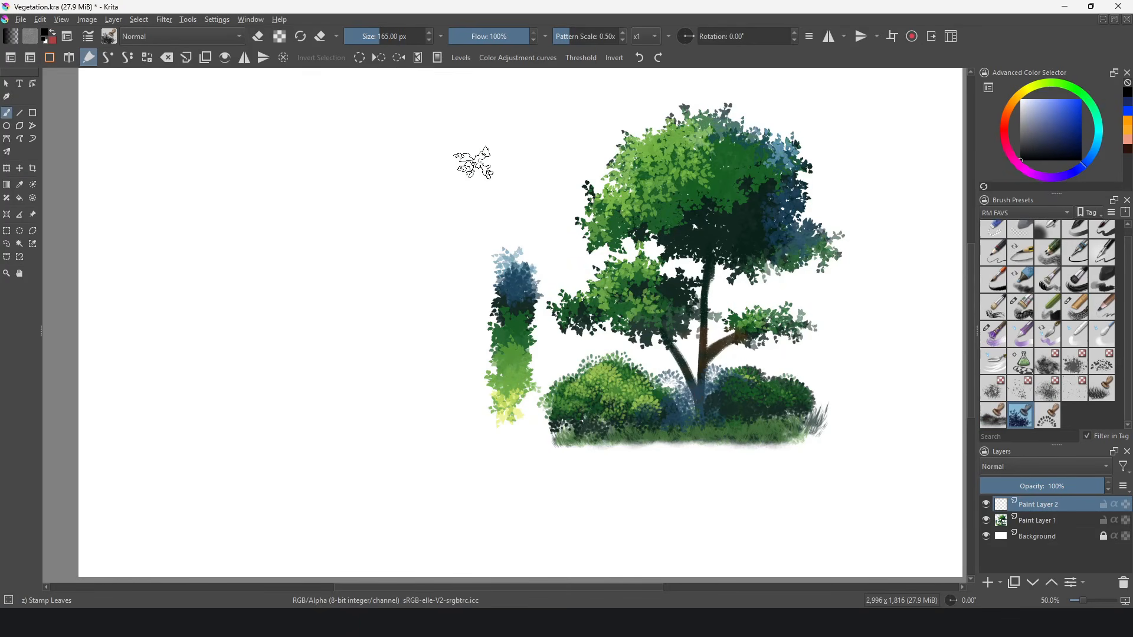
left_click(524, 305, "ctrl")
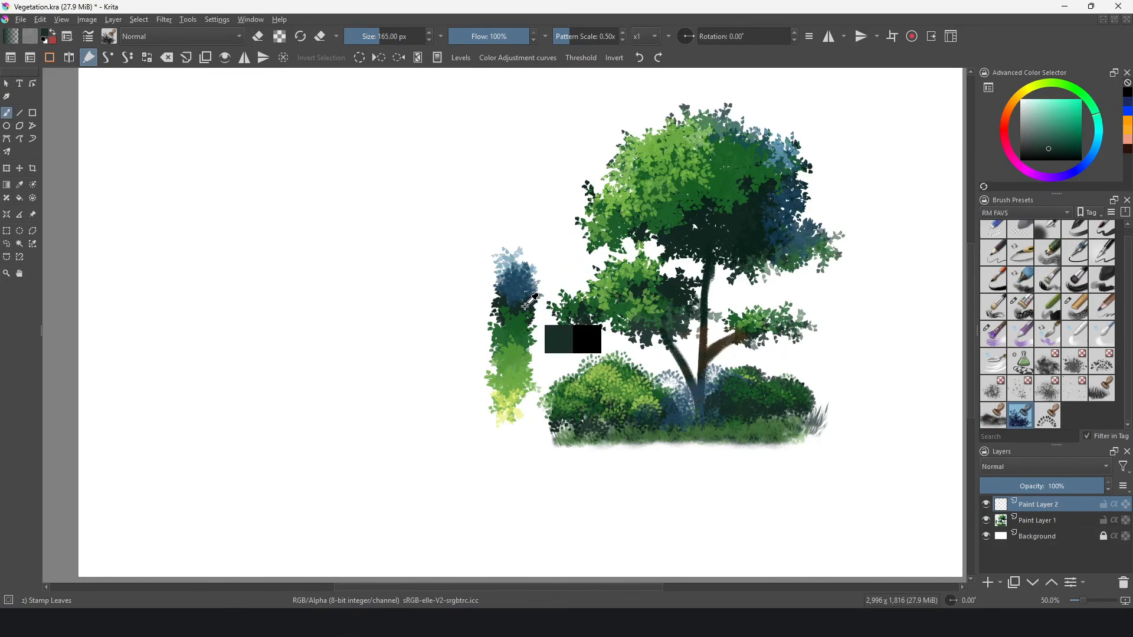
mouse_move(400, 225)
left_mouse_down()
mouse_move(446, 224)
mouse_move(392, 248)
mouse_move(420, 127)
mouse_move(376, 134)
mouse_move(319, 168)
mouse_move(375, 121)
mouse_move(329, 170)
mouse_move(353, 204)
mouse_move(316, 206)
mouse_move(344, 194)
mouse_move(341, 179)
mouse_move(281, 183)
mouse_move(286, 233)
mouse_move(227, 266)
mouse_move(330, 236)
left_mouse_up()
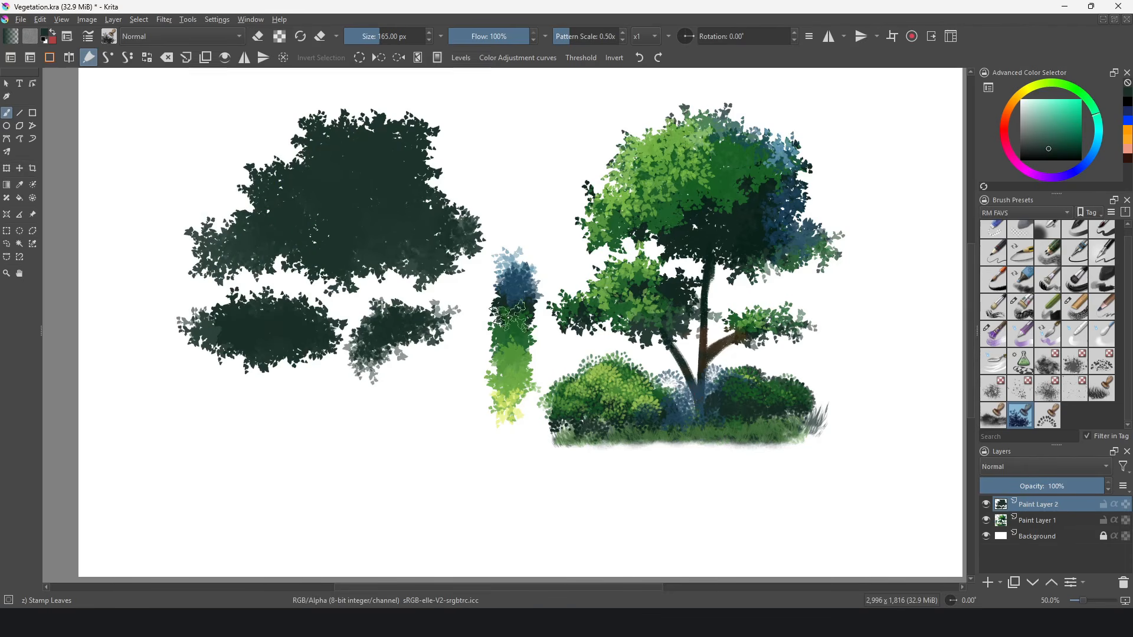
Preserve the layer's alpha and paint sampled mid-green leaves over the foliage, with lighter green leaves on the upper canopy
left_click(519, 345, "ctrl")
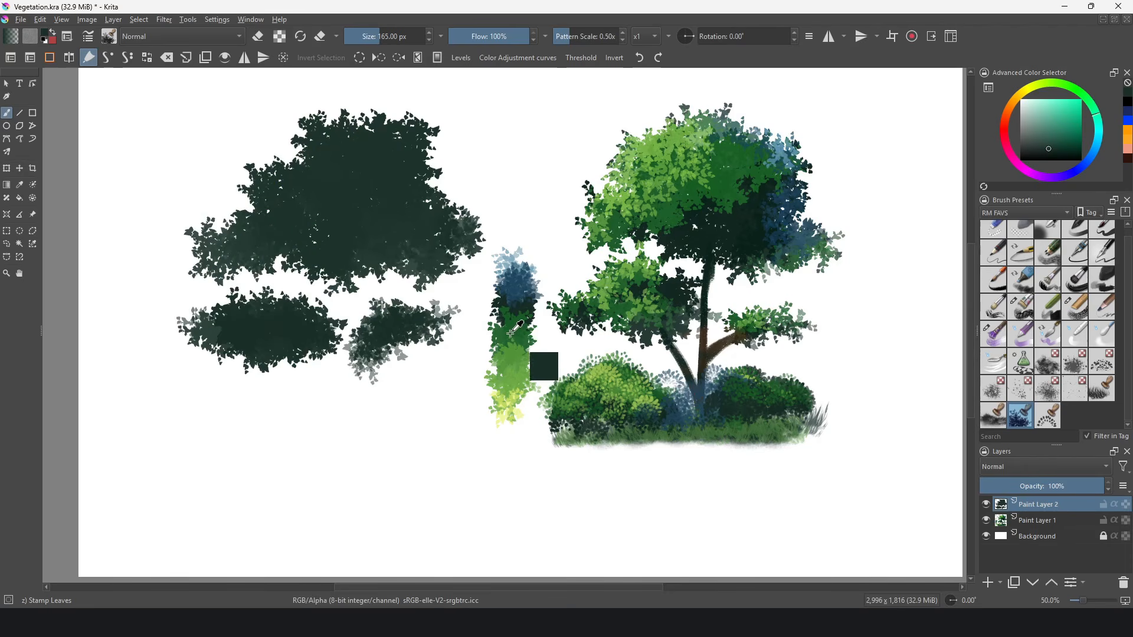
left_click(281, 43)
mouse_move(394, 177)
left_mouse_down()
mouse_move(409, 155)
mouse_move(399, 176)
mouse_move(336, 129)
mouse_move(306, 177)
mouse_move(248, 195)
mouse_move(330, 236)
mouse_move(354, 216)
mouse_move(401, 230)
mouse_move(375, 236)
mouse_move(422, 227)
left_mouse_up()
left_click_drag(391, 309, 377, 338)
left_click(514, 359, "ctrl")
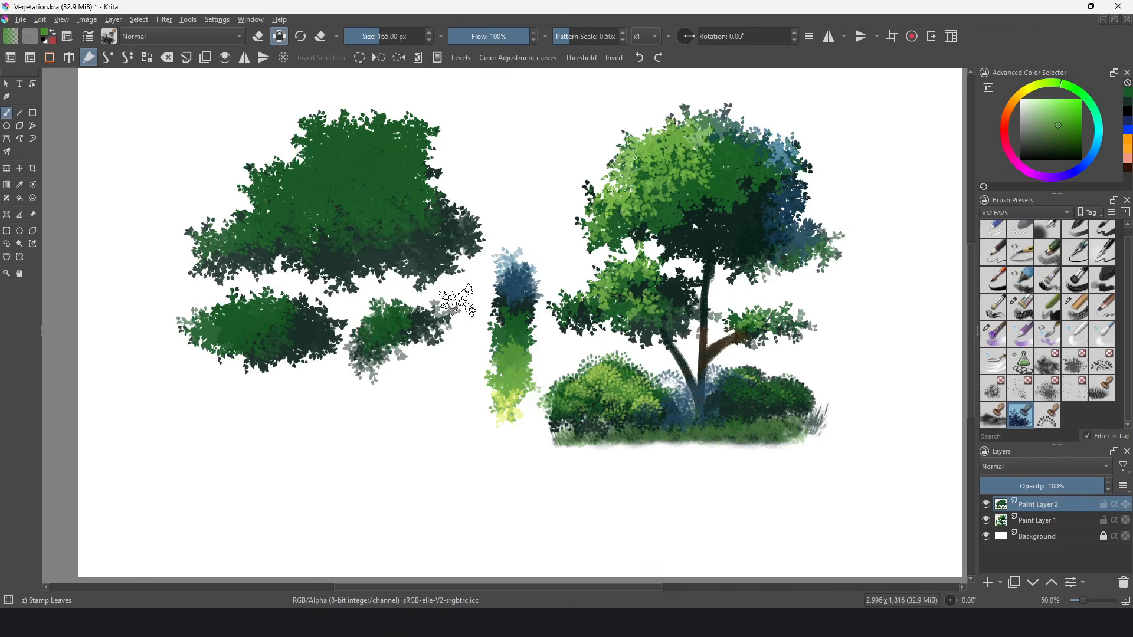
mouse_move(372, 139)
left_mouse_down()
mouse_move(329, 146)
mouse_move(332, 183)
mouse_move(394, 152)
left_mouse_up()
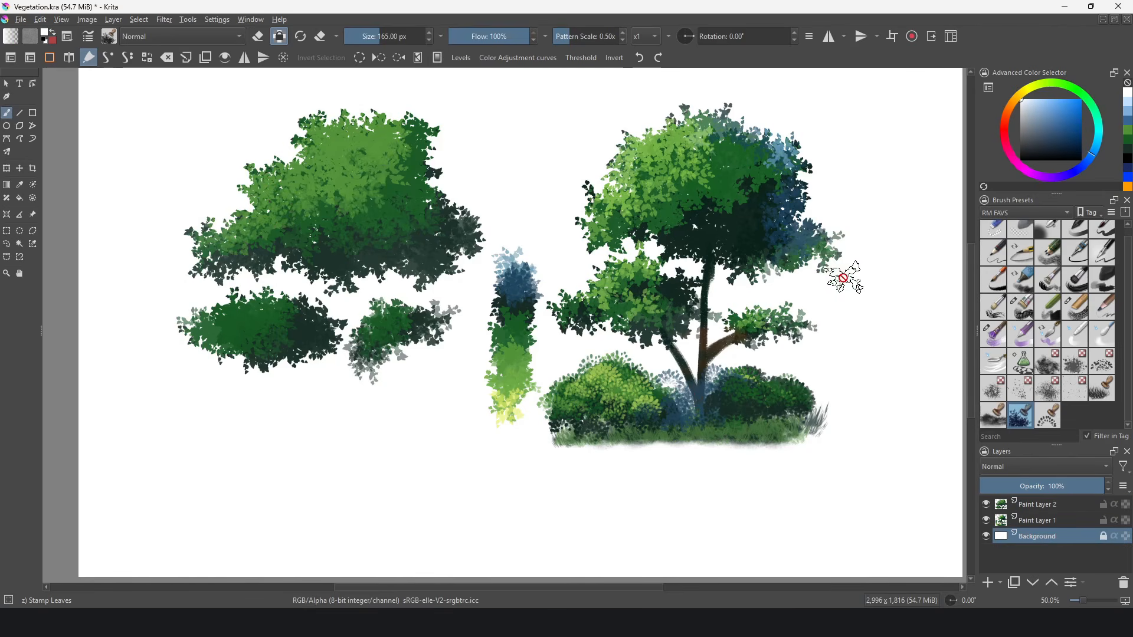
Delete the Background layer and paint dark blue leaf stamps along the right side of the foliage on Paint Layer 2
key("shift+Delete")
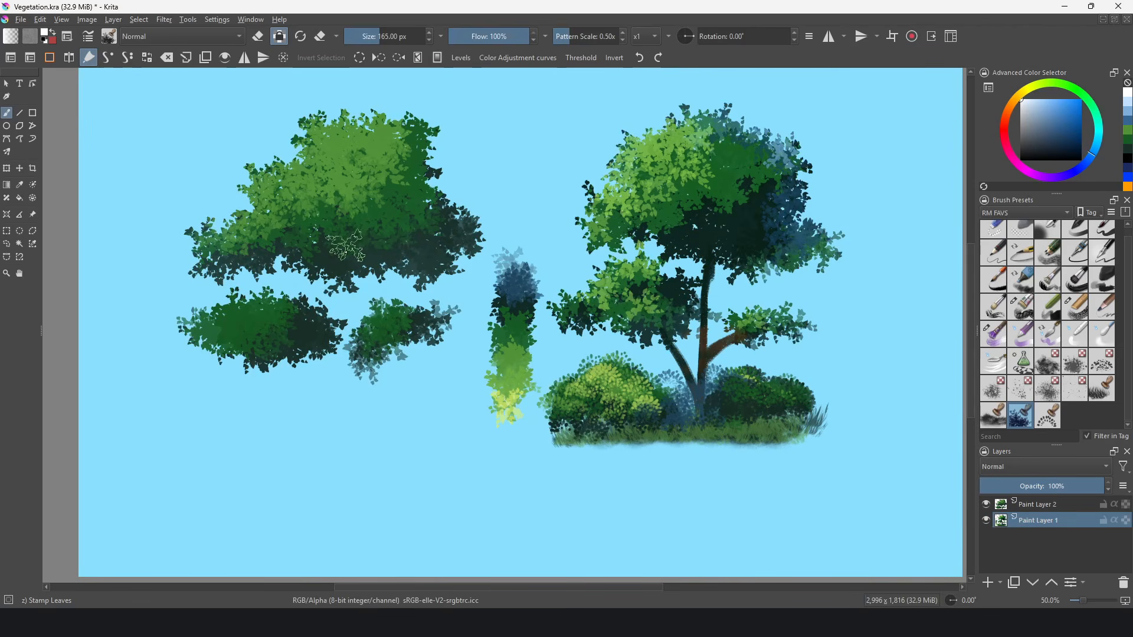
left_click(780, 221, "ctrl")
key("Page_Up")
mouse_move(438, 235)
left_mouse_down()
mouse_move(416, 182)
mouse_move(452, 214)
mouse_move(446, 260)
mouse_move(348, 268)
mouse_move(426, 271)
left_mouse_up()
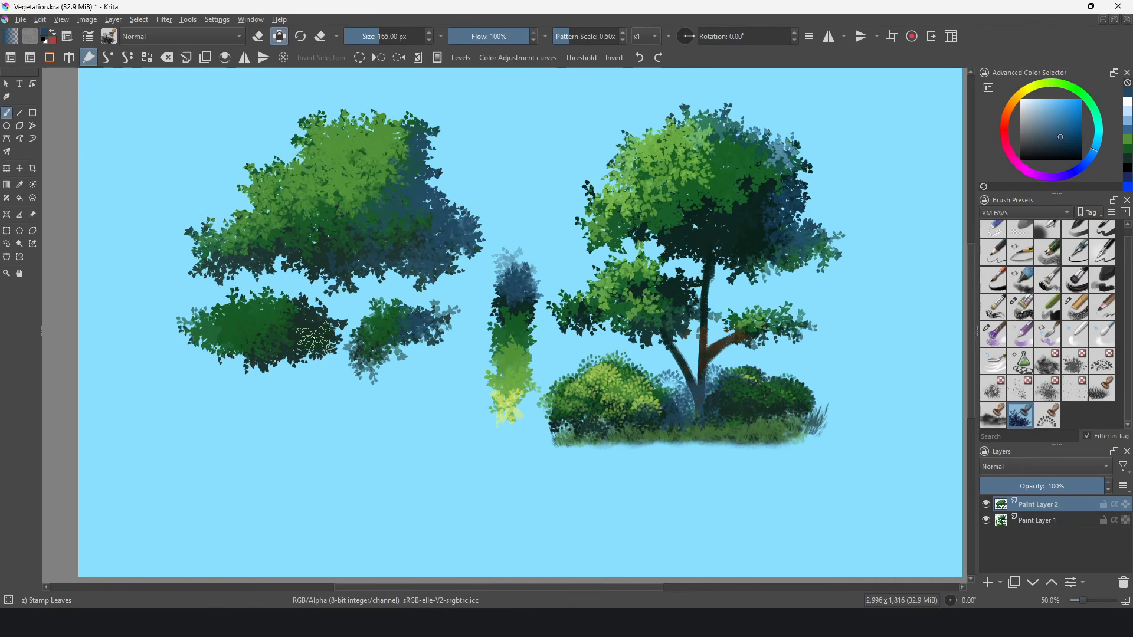
Paint light green leaf highlights on the upper-left canopy and lower-left clump, and dark green shadows under the canopy
left_click(298, 158, "ctrl")
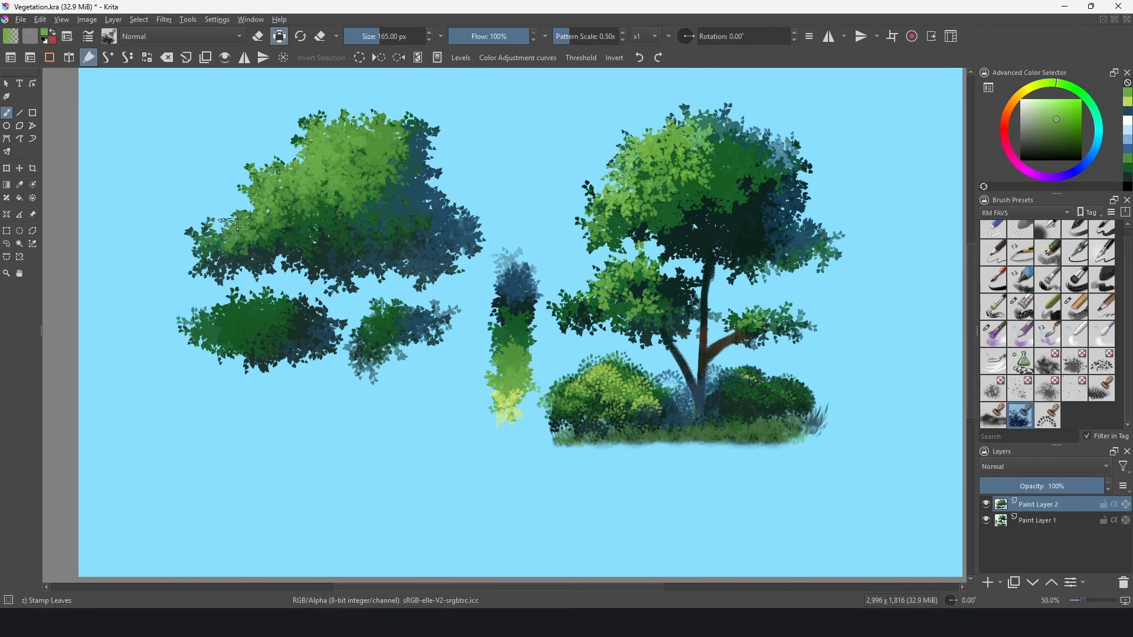
mouse_move(248, 303)
left_mouse_down()
mouse_move(203, 301)
mouse_move(212, 318)
mouse_move(202, 323)
mouse_move(213, 324)
mouse_move(201, 337)
mouse_move(246, 337)
left_mouse_up()
mouse_move(348, 218)
left_mouse_down()
mouse_move(320, 217)
mouse_move(300, 227)
mouse_move(302, 214)
mouse_move(264, 218)
left_mouse_up()
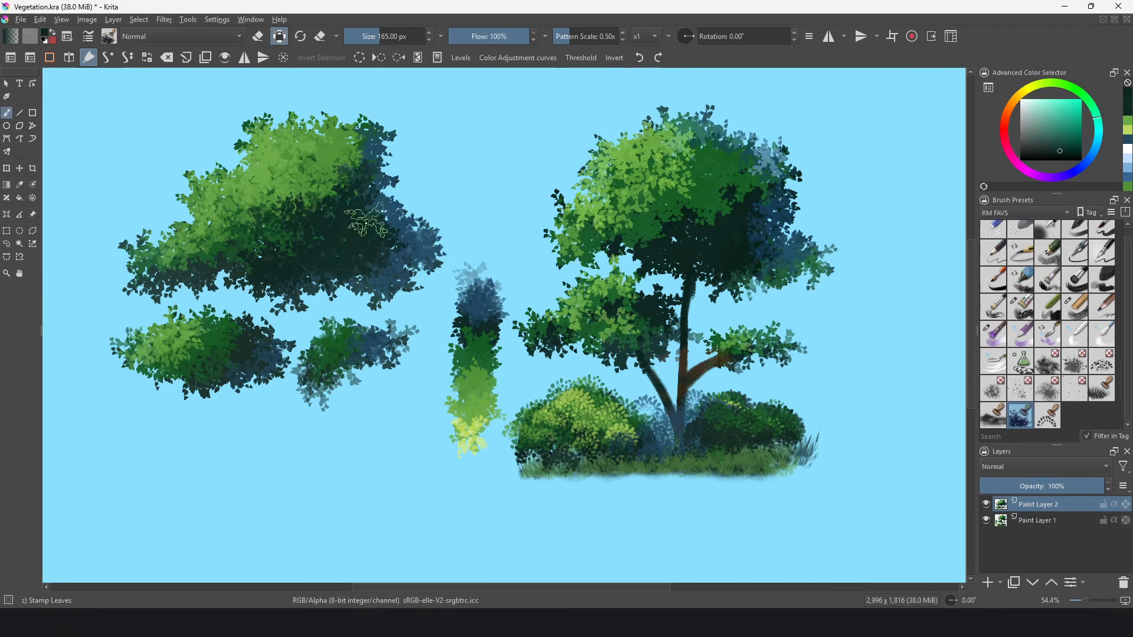
Paint the dark brown trunk, branches and ground strip with Chalk Grainy at 27.23 px, and outline bushes on both sides
left_click_drag(416, 414, 191, 414)
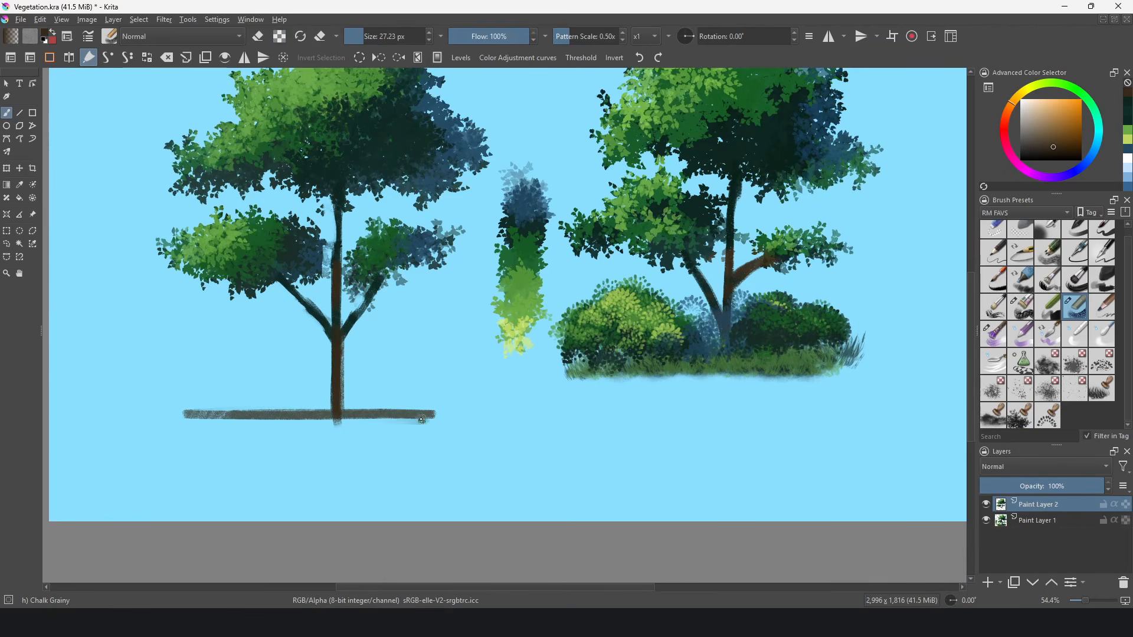
left_click_drag(421, 420, 193, 423)
left_click_drag(283, 422, 283, 392)
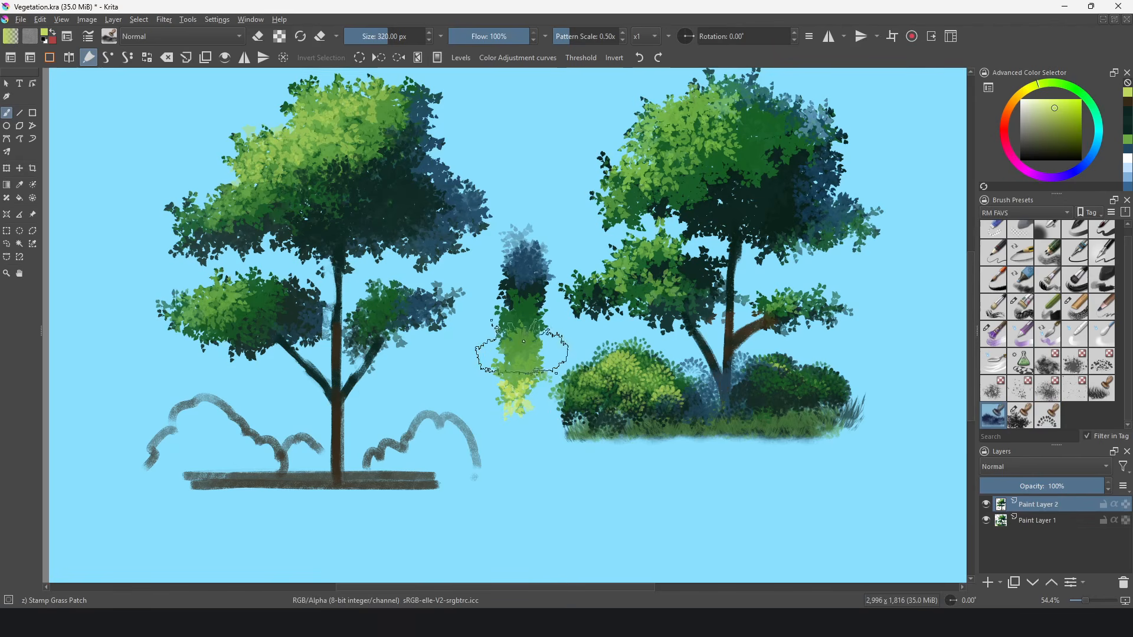
Paint a dark green ground patch under the tree with Stamp Grass Patch at 320 px
left_click(534, 289, "ctrl")
mouse_move(354, 485)
left_mouse_down()
mouse_move(443, 462)
mouse_move(375, 485)
mouse_move(193, 497)
mouse_move(263, 473)
mouse_move(367, 467)
left_mouse_up()
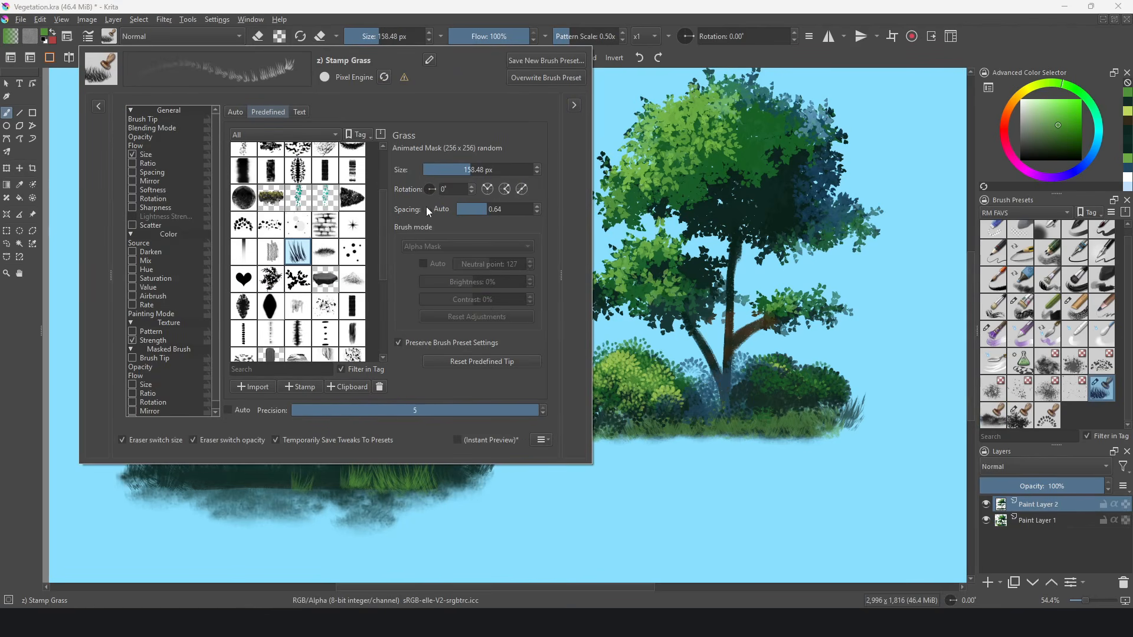
Cover the ground with Stamp Grass at 158.48 px using an adjusted tip spacing, and pull up taller blades with Blender Knife Edge at 24.38 px
left_click_drag(493, 211, 498, 209)
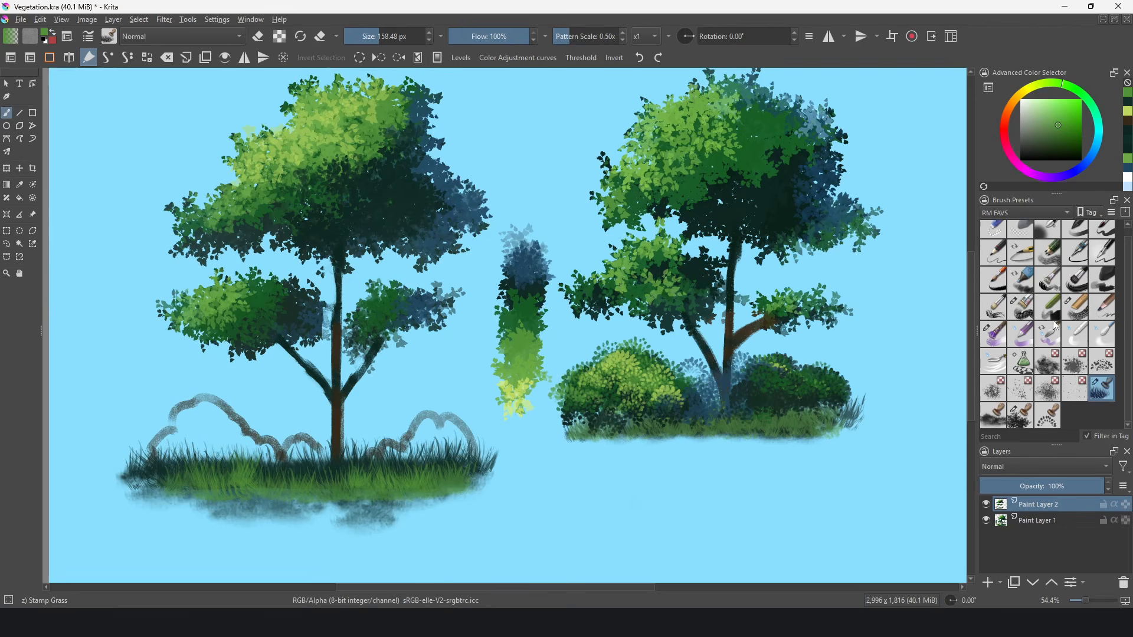
left_click(994, 360)
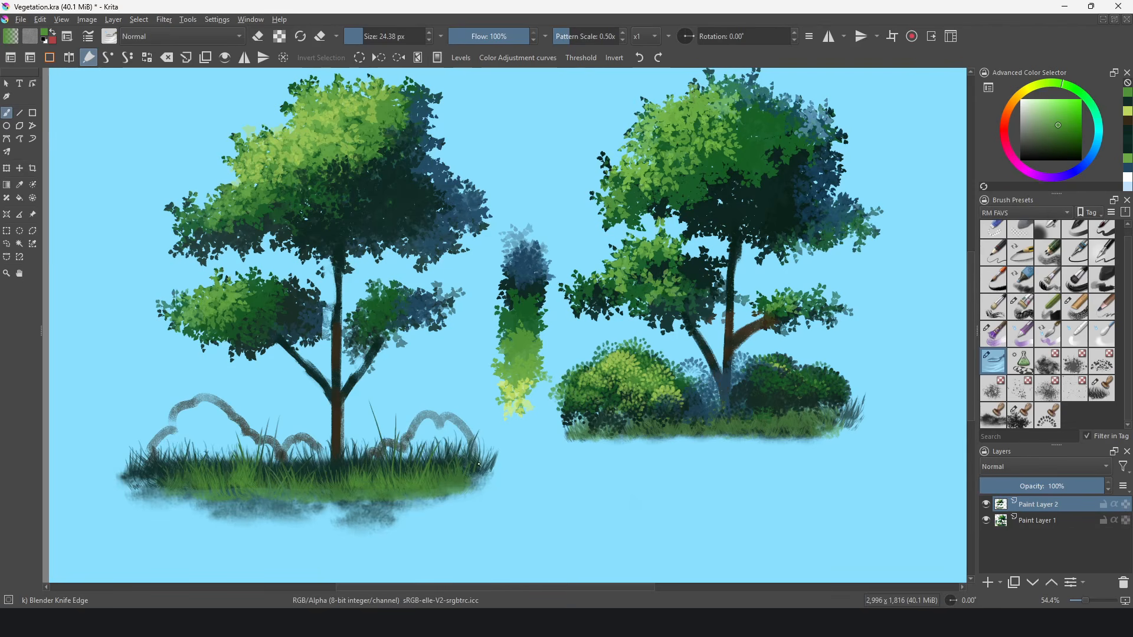
Fill the outlined bushes in sampled dark green with Stamp Stylised Tree at 130 px
left_click(1036, 418)
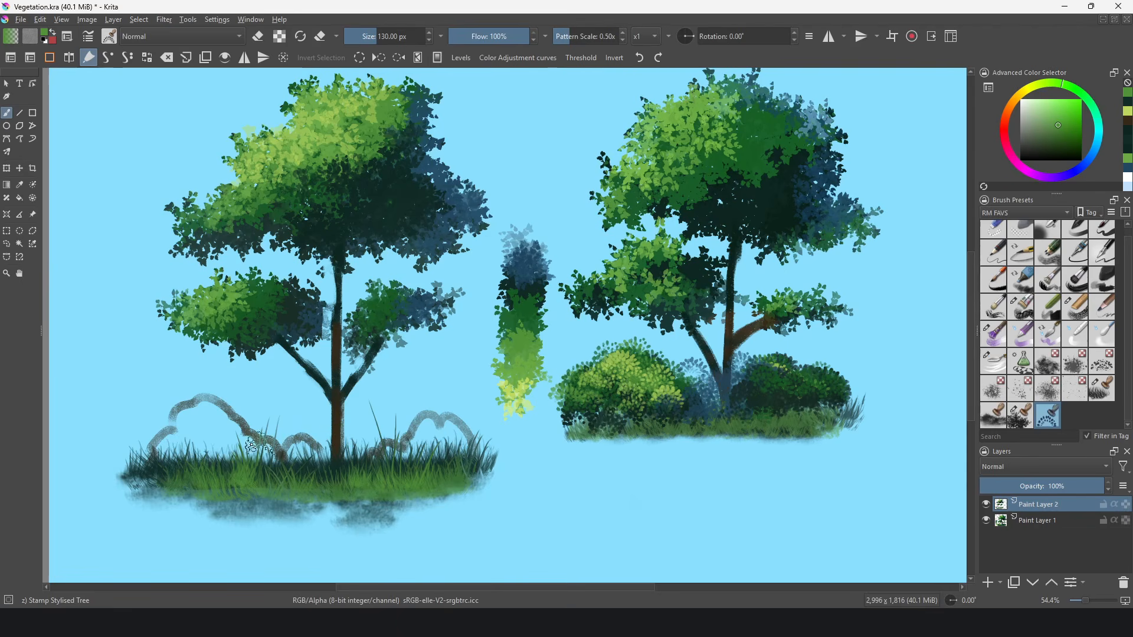
left_click(216, 419)
key("ctrl+z")
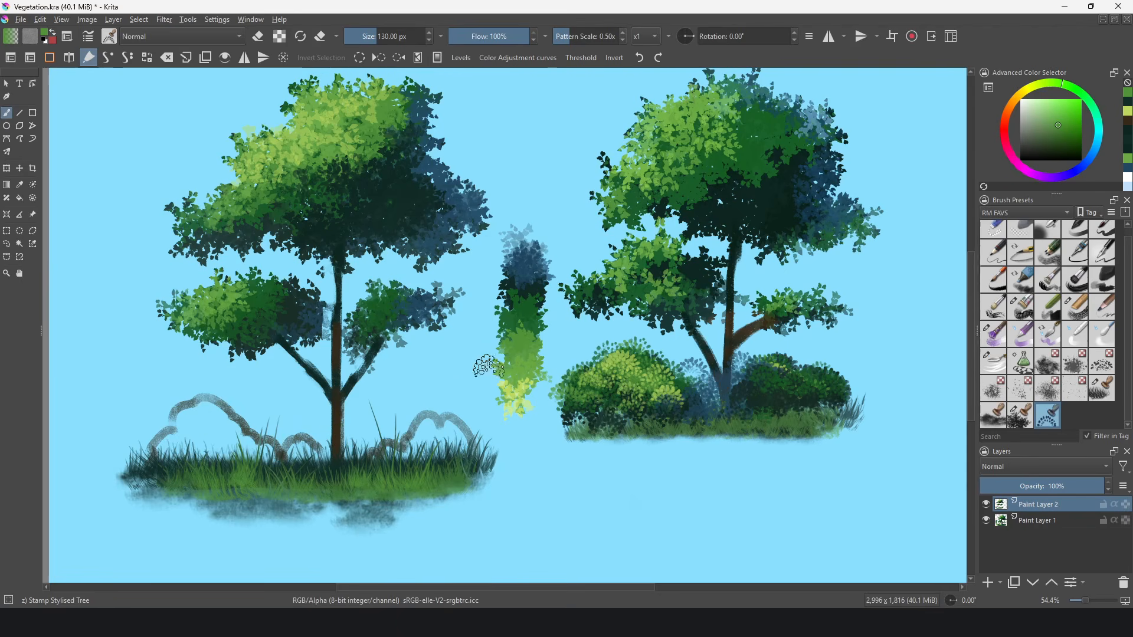
left_click(529, 289, "ctrl")
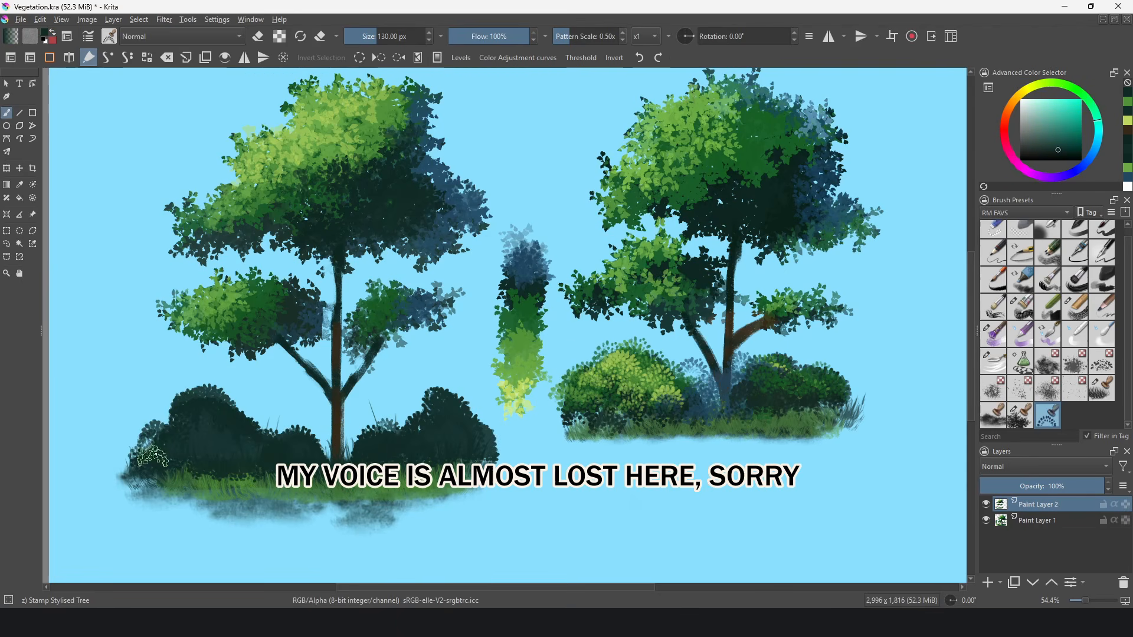
Paint mid-green Stamp Stylised Tree foliage over the bushes on both sides of the trunk
left_click_drag(177, 423, 224, 442)
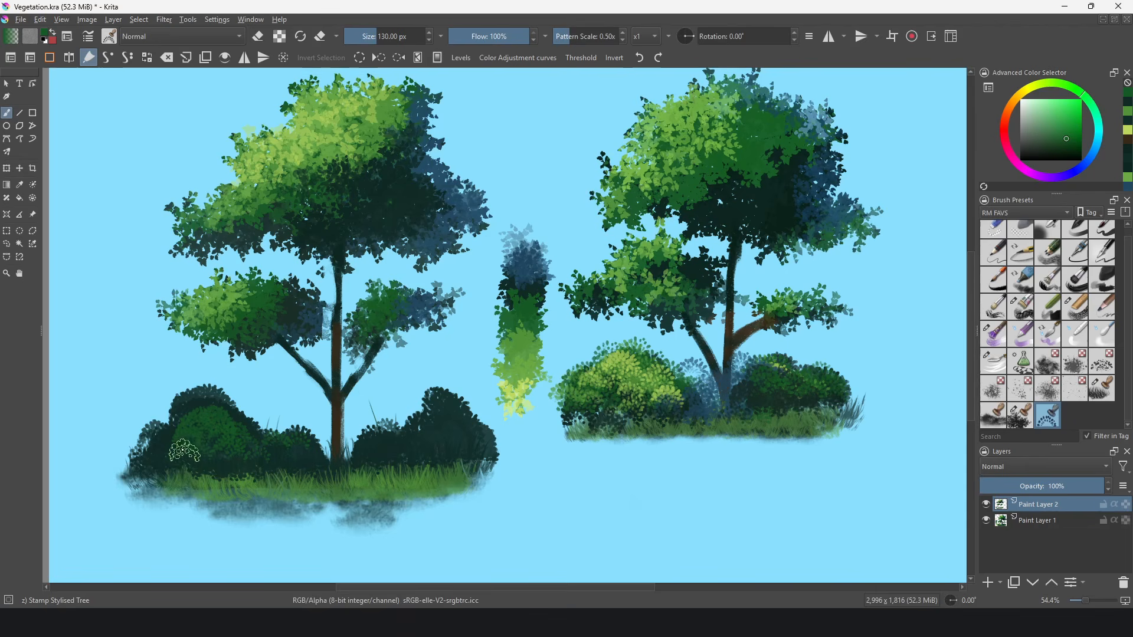
mouse_move(183, 451)
left_mouse_down()
mouse_move(152, 462)
mouse_move(178, 460)
mouse_move(163, 460)
mouse_move(196, 399)
left_mouse_up()
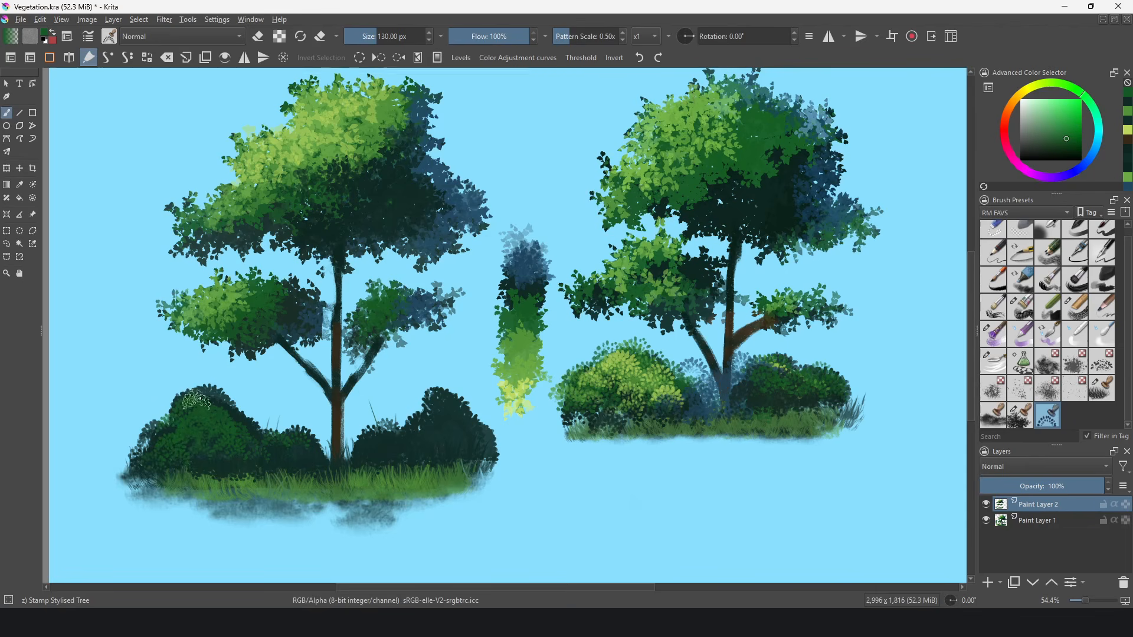
mouse_move(357, 434)
left_mouse_down()
mouse_move(466, 427)
mouse_move(478, 439)
left_mouse_up()
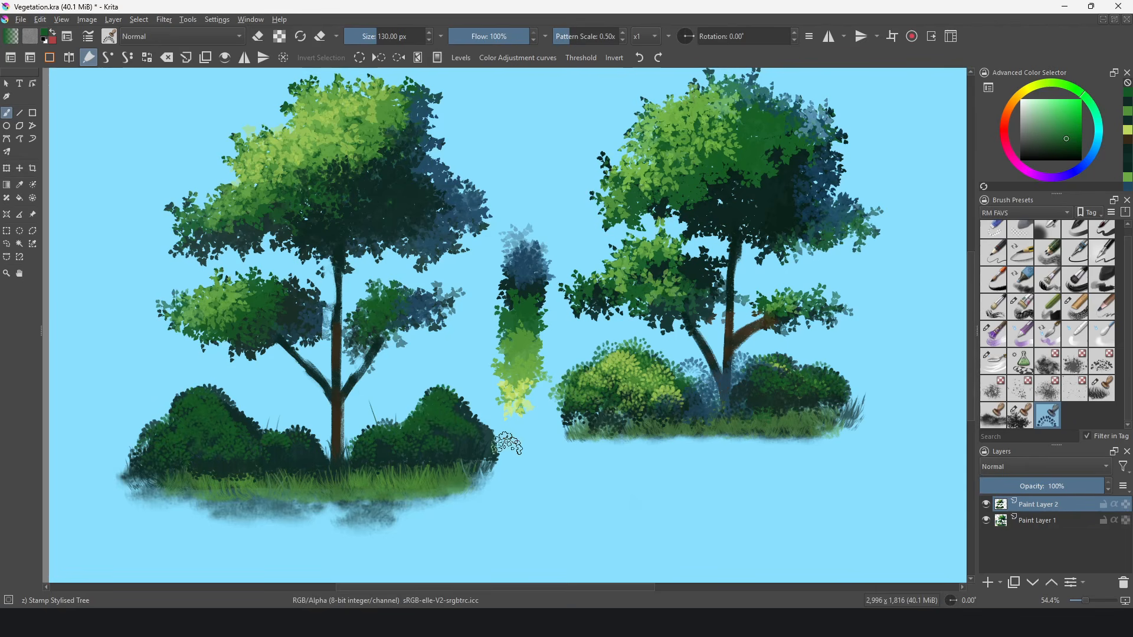
Paint sampled light green highlights on the upper parts of the right and left bushes
left_click(508, 383, "ctrl")
mouse_move(420, 414)
left_mouse_down()
mouse_move(445, 407)
mouse_move(466, 426)
left_mouse_up()
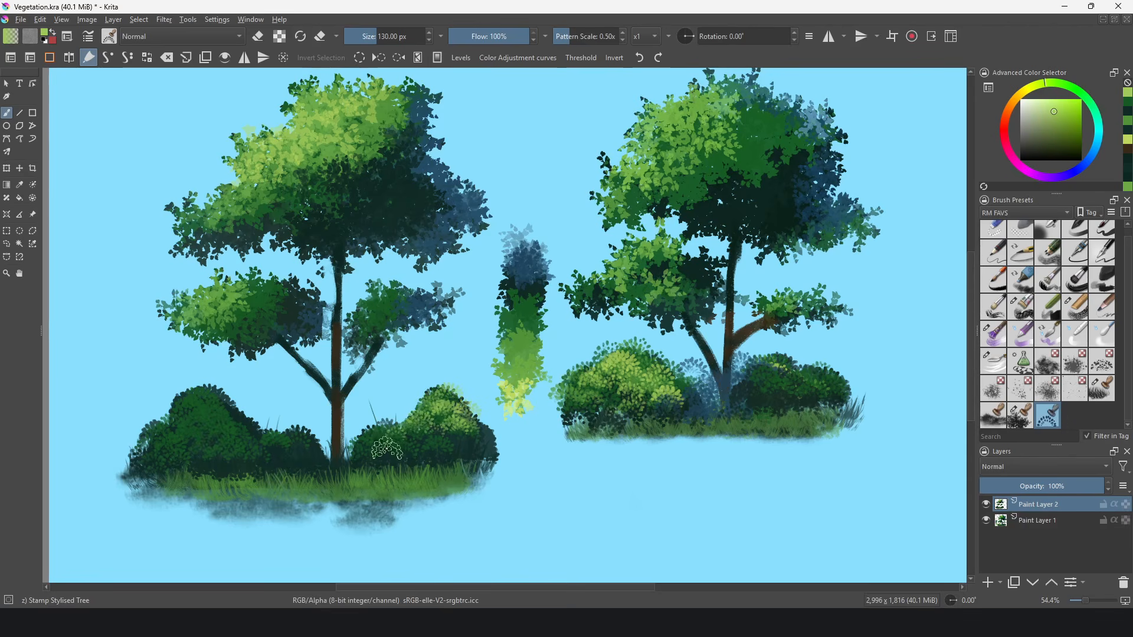
mouse_move(195, 425)
left_mouse_down()
mouse_move(147, 443)
mouse_move(177, 442)
mouse_move(171, 451)
mouse_move(202, 426)
left_mouse_up()
Sample the canopy's dark blue and shade the lower parts of the bushes beside the trunk
left_click(467, 218, "ctrl")
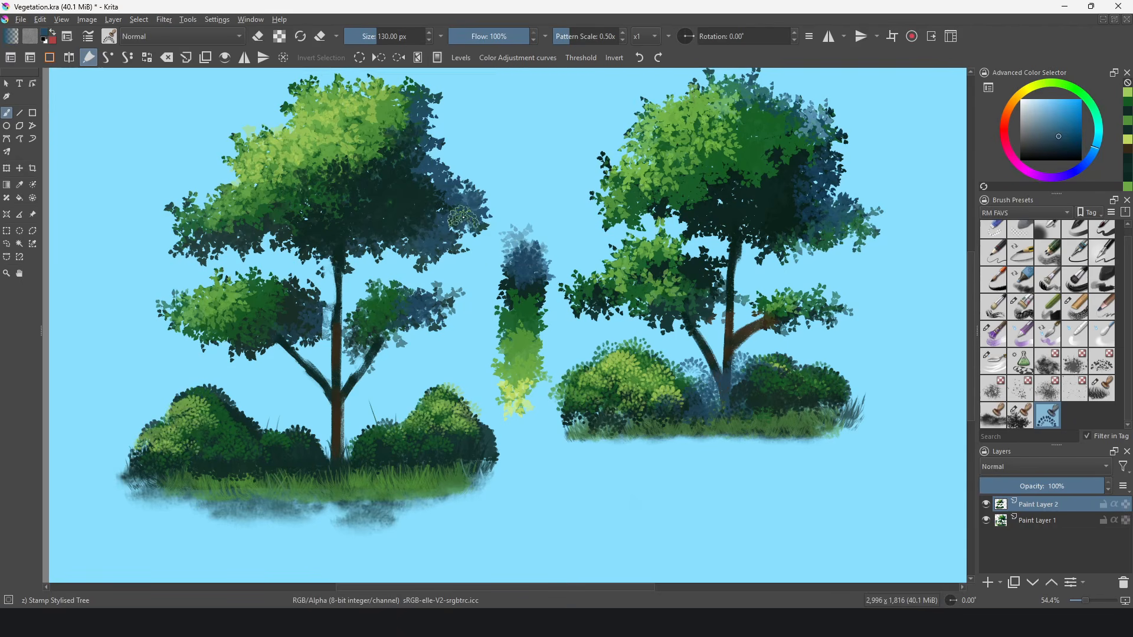
mouse_move(372, 447)
left_mouse_down()
mouse_move(354, 460)
mouse_move(378, 460)
mouse_move(256, 469)
mouse_move(275, 457)
mouse_move(238, 475)
mouse_move(297, 453)
left_mouse_up()
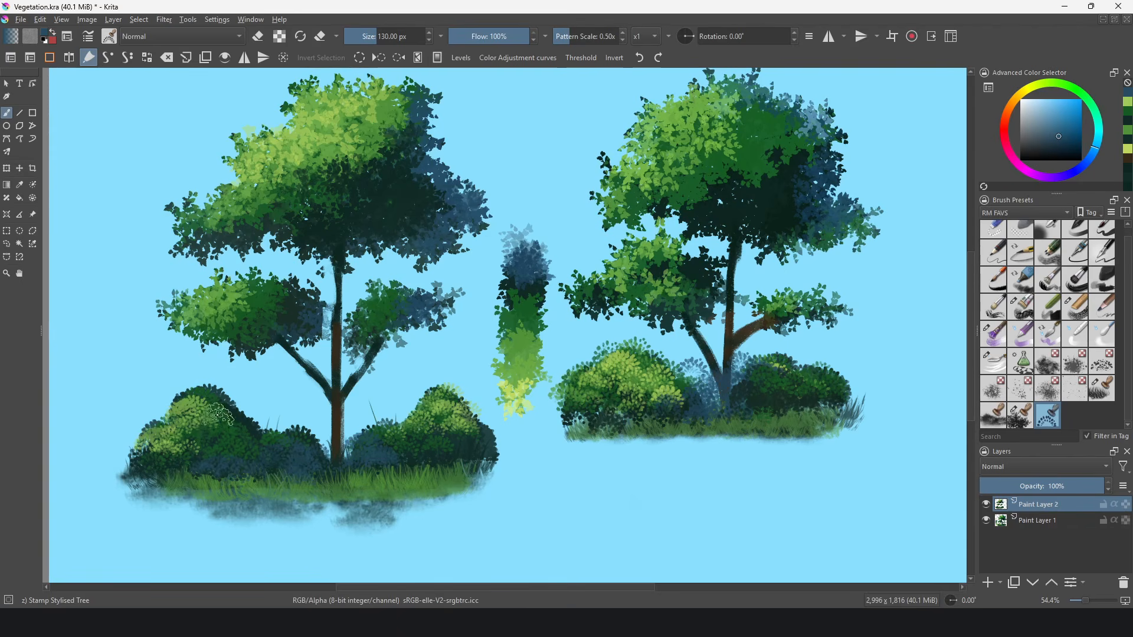
mouse_move(386, 443)
left_mouse_down()
mouse_move(358, 437)
mouse_move(360, 458)
left_mouse_up()
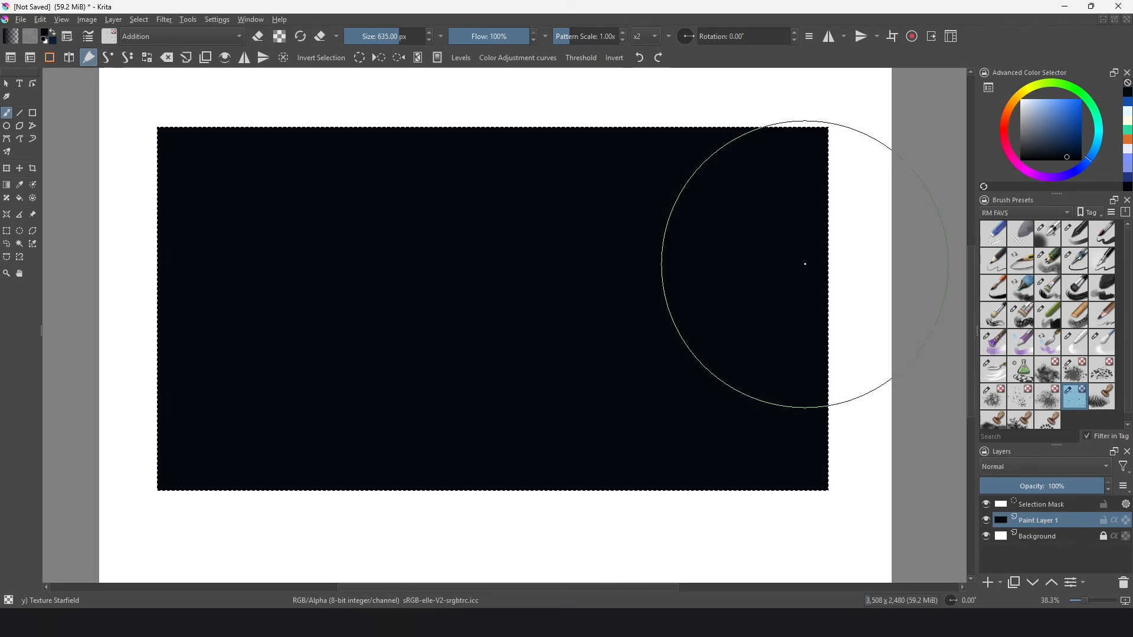
Add a new layer and scatter pale blue stars over the dark sky with Texture Starfield at 635 px
mouse_move(1079, 153)
left_mouse_down()
mouse_move(1068, 122)
mouse_move(1028, 99)
left_mouse_up()
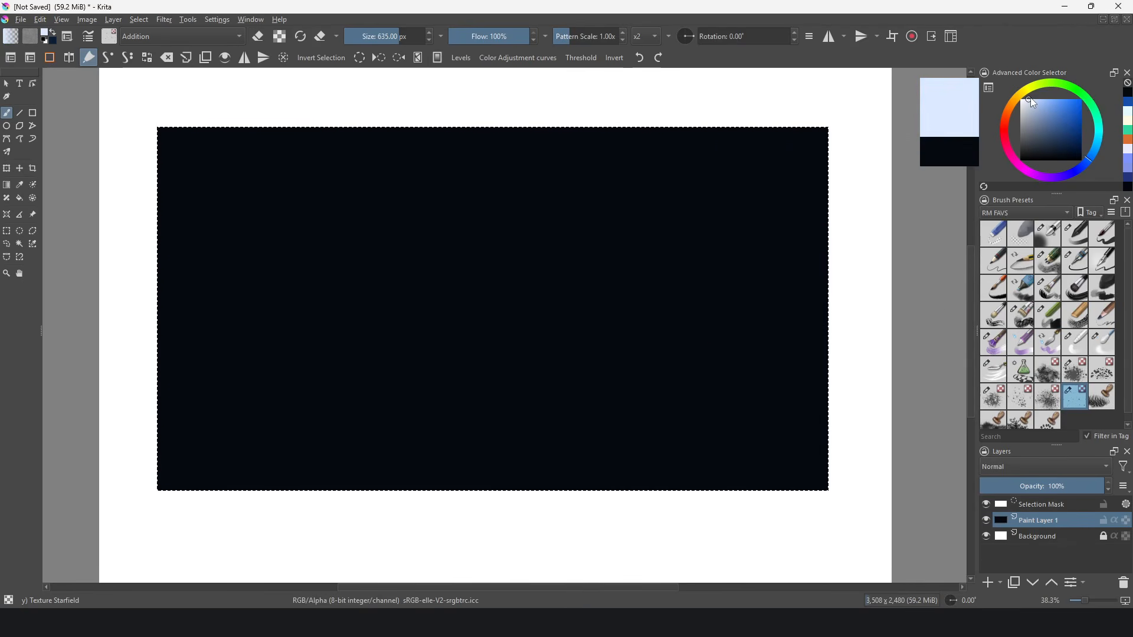
key("Insert")
mouse_move(740, 348)
left_mouse_down()
mouse_move(755, 253)
mouse_move(627, 184)
mouse_move(513, 167)
mouse_move(445, 261)
mouse_move(317, 156)
mouse_move(271, 228)
mouse_move(656, 254)
mouse_move(691, 296)
mouse_move(579, 271)
mouse_move(607, 246)
mouse_move(649, 242)
mouse_move(632, 222)
mouse_move(614, 242)
left_mouse_up()
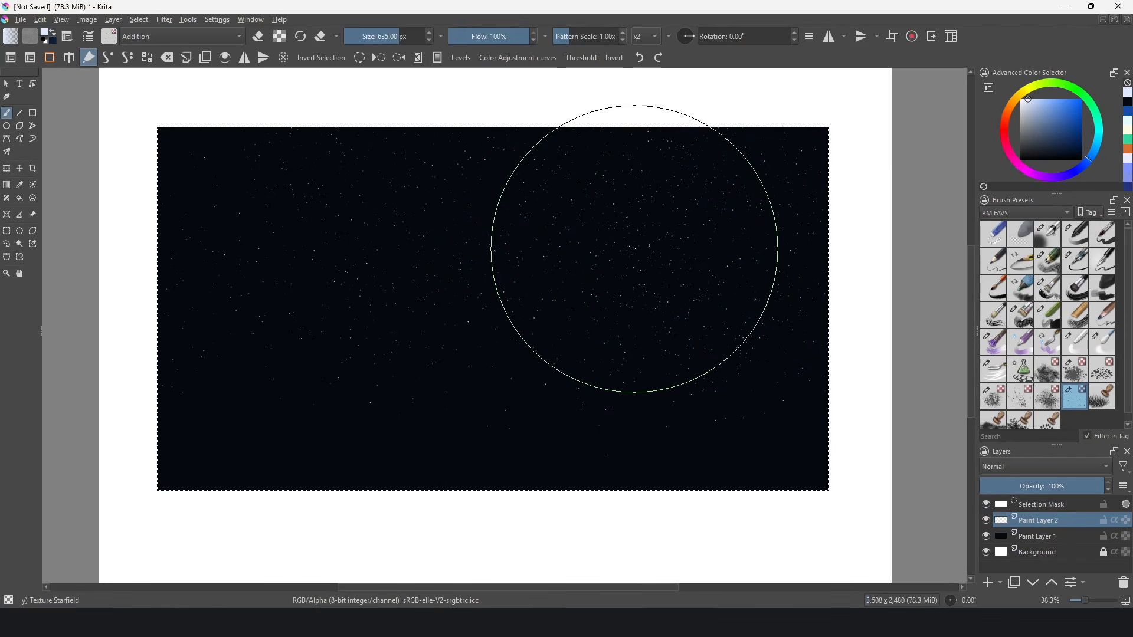
Set Texture Starfield's spray particle density to 10 and paint denser stars across the upper and middle sky
left_click(88, 36)
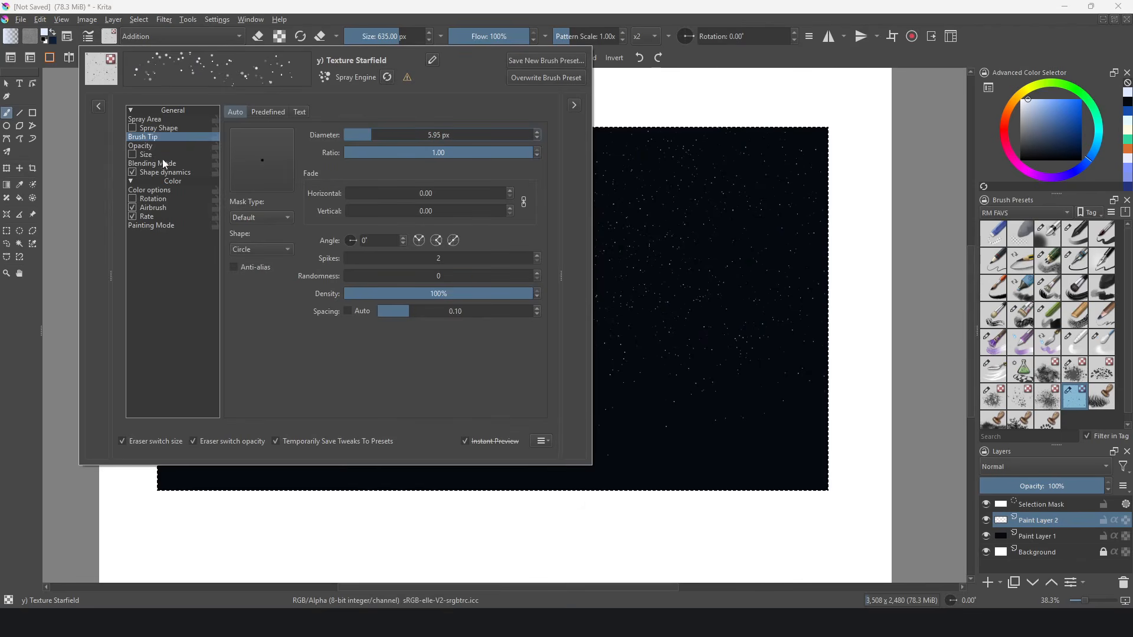
left_click(149, 119)
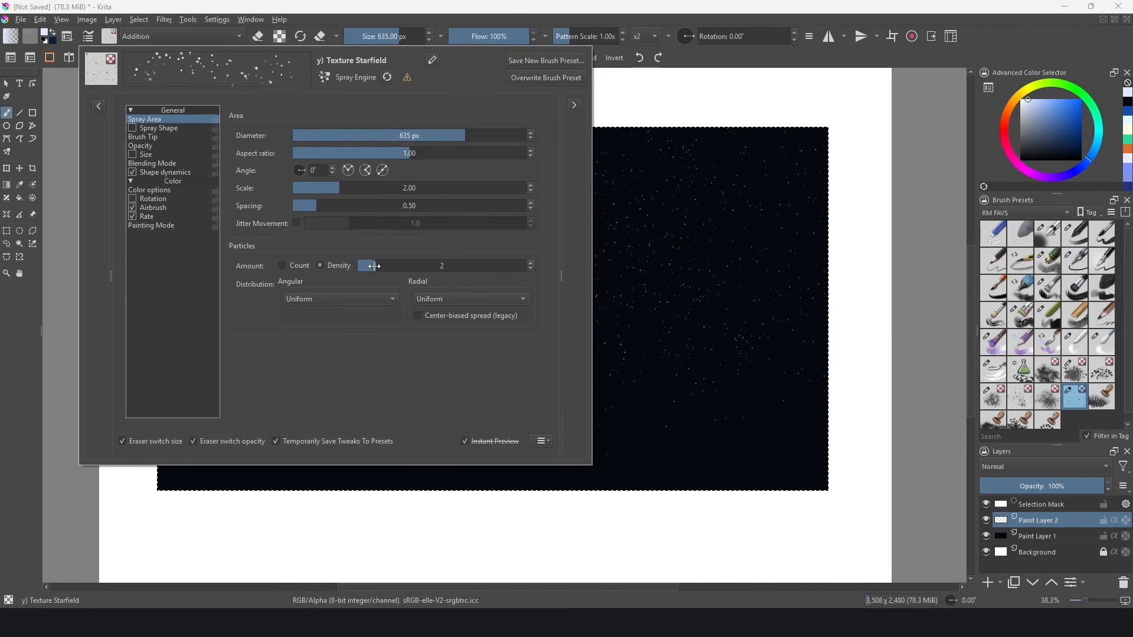
left_click_drag(375, 266, 395, 266)
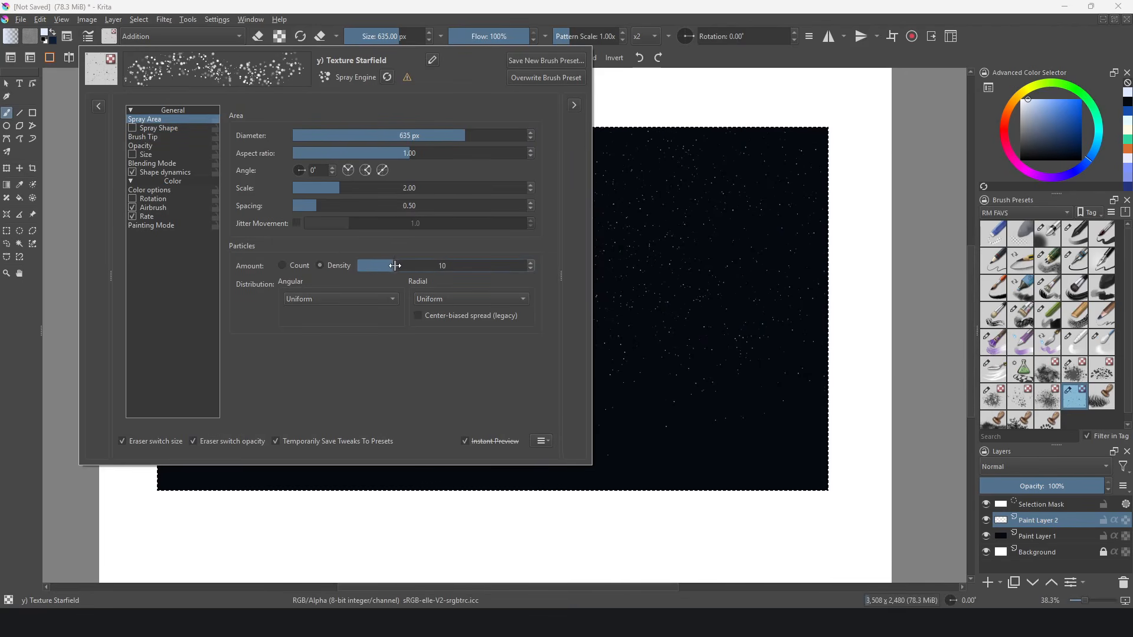
left_click(637, 324)
mouse_move(515, 195)
left_mouse_down()
mouse_move(441, 190)
mouse_move(422, 202)
mouse_move(235, 197)
mouse_move(225, 293)
mouse_move(552, 329)
mouse_move(667, 329)
mouse_move(758, 174)
mouse_move(716, 288)
mouse_move(523, 321)
mouse_move(427, 372)
left_mouse_up()
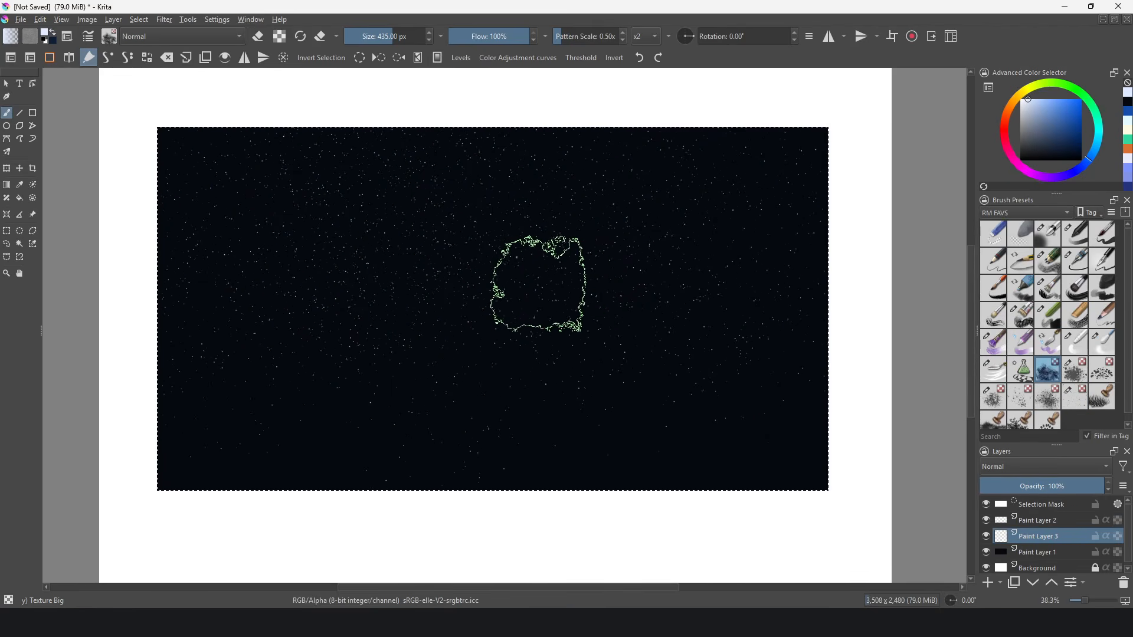
Paint saturated blue nebula clouds on Paint Layer 3 with Texture Big at about 791 px and 10% flow
left_click_drag(542, 283, 642, 266)
left_click(1050, 116)
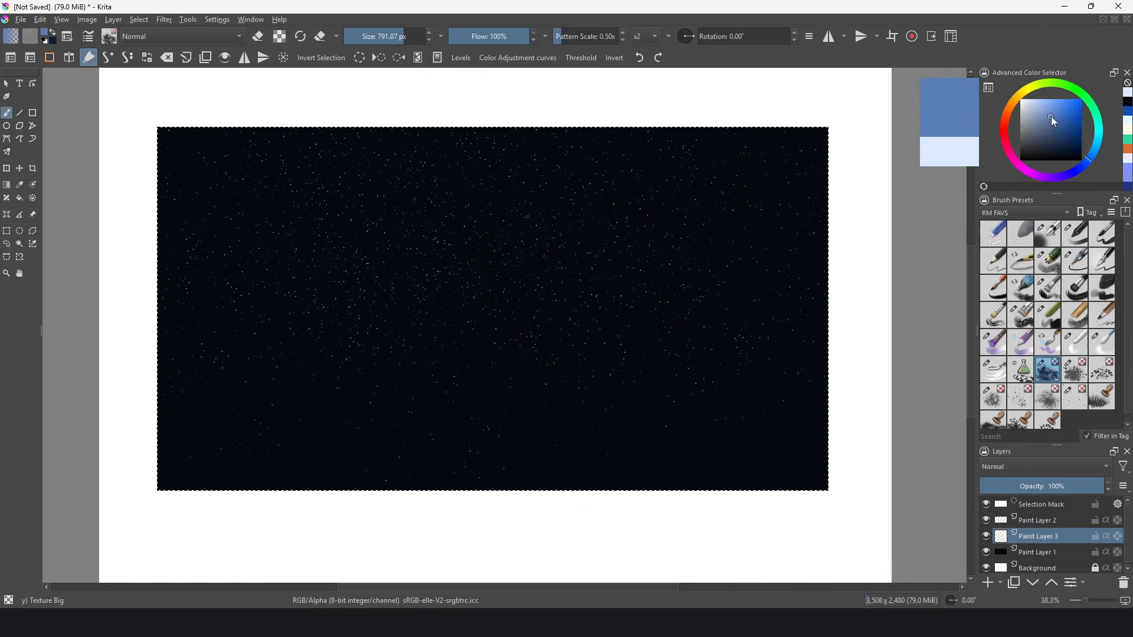
left_click_drag(1050, 116, 1065, 112)
left_click(464, 37)
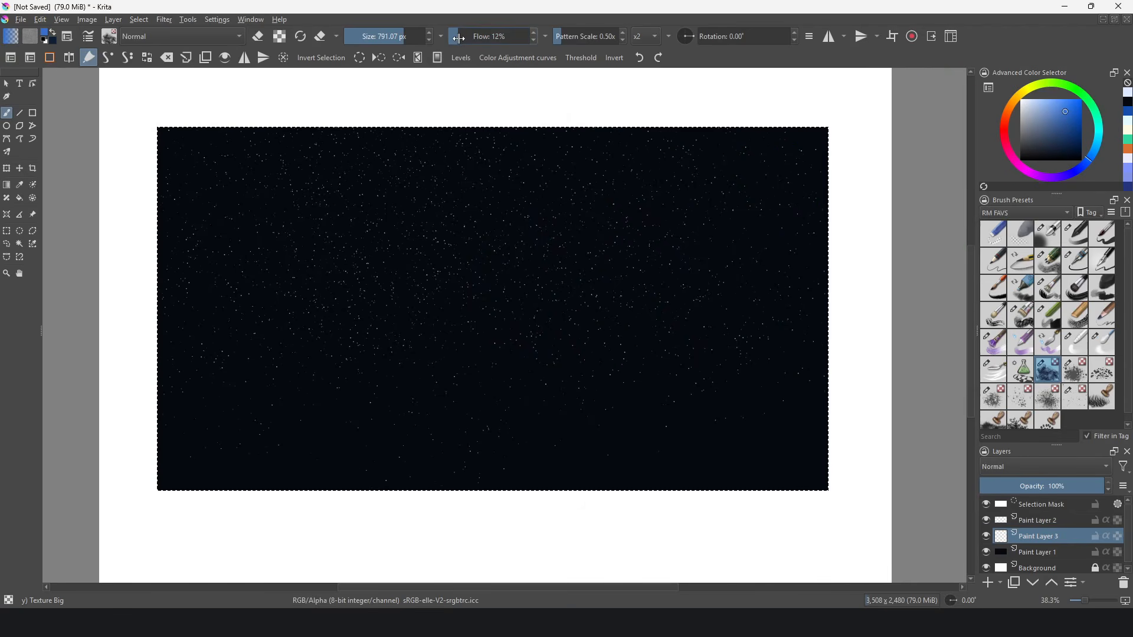
mouse_move(683, 341)
left_mouse_down()
mouse_move(413, 216)
mouse_move(795, 241)
mouse_move(682, 123)
mouse_move(778, 371)
mouse_move(557, 329)
mouse_move(392, 342)
left_mouse_up()
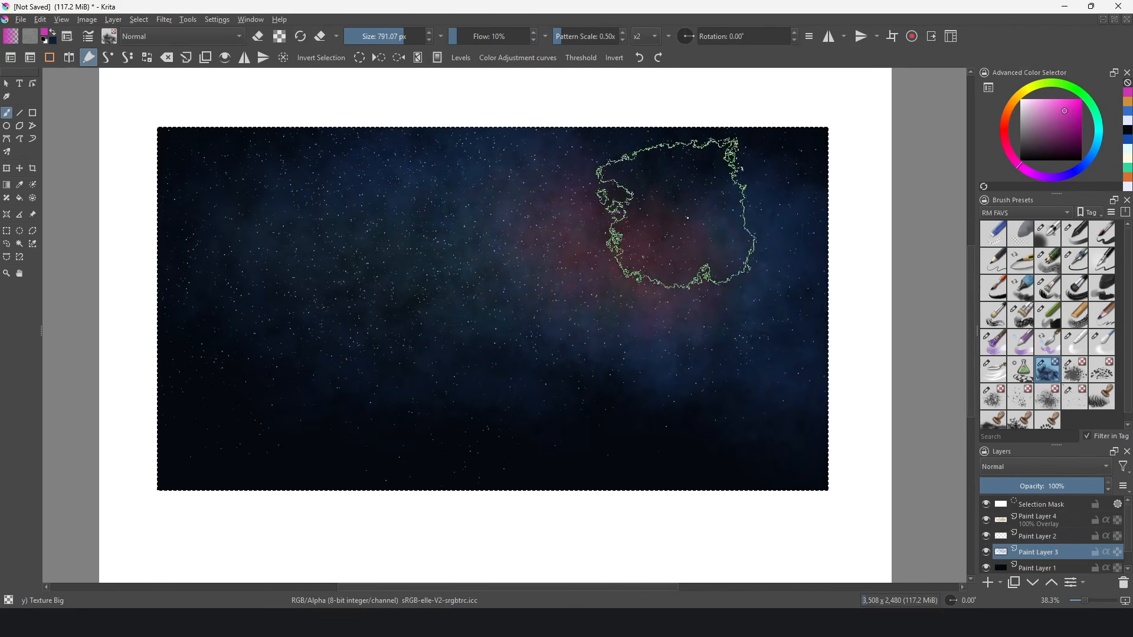
Paint magenta clouds across the upper sky, and add cyan clouds toward its left side
mouse_move(662, 215)
left_mouse_down()
mouse_move(779, 183)
mouse_move(693, 218)
mouse_move(506, 194)
mouse_move(877, 188)
left_mouse_up()
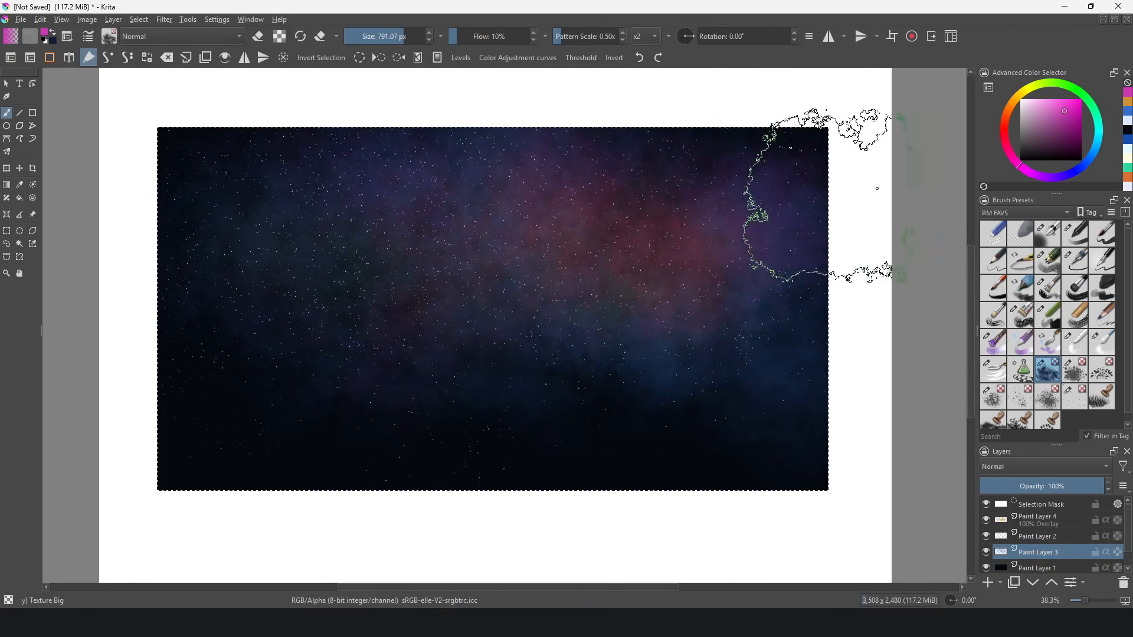
left_click(1095, 139)
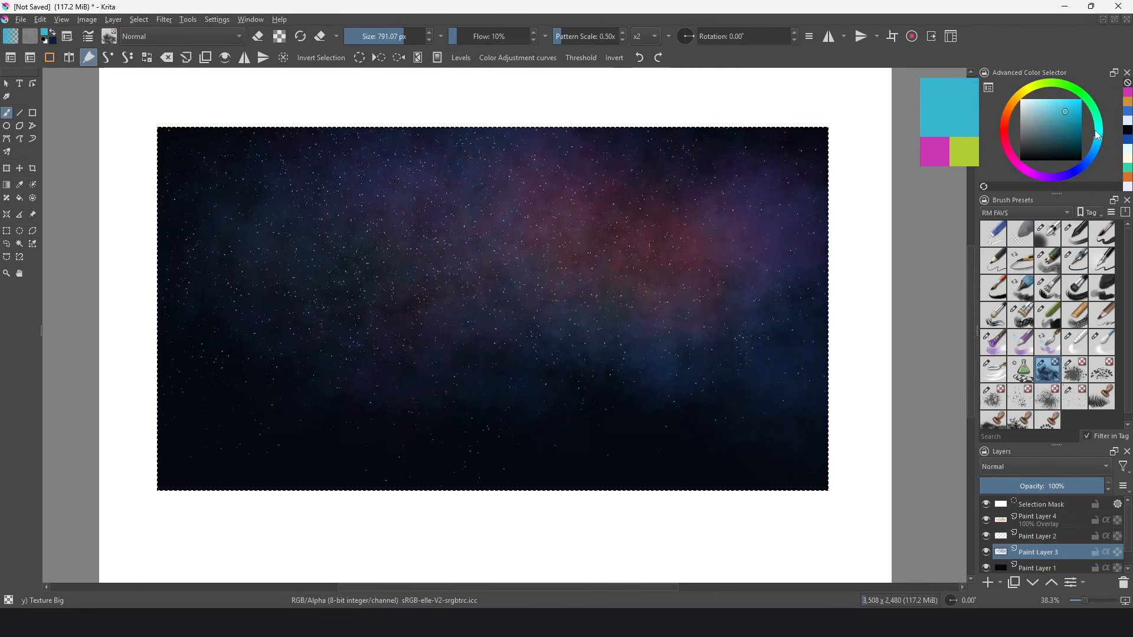
mouse_move(538, 189)
left_mouse_down()
mouse_move(437, 193)
mouse_move(301, 134)
mouse_move(325, 206)
mouse_move(227, 168)
mouse_move(303, 243)
mouse_move(220, 219)
mouse_move(377, 248)
mouse_move(336, 252)
mouse_move(279, 312)
mouse_move(187, 311)
mouse_move(188, 334)
mouse_move(243, 341)
mouse_move(155, 334)
mouse_move(211, 357)
mouse_move(231, 321)
mouse_move(384, 170)
mouse_move(408, 269)
mouse_move(373, 254)
mouse_move(356, 196)
mouse_move(327, 207)
left_mouse_up()
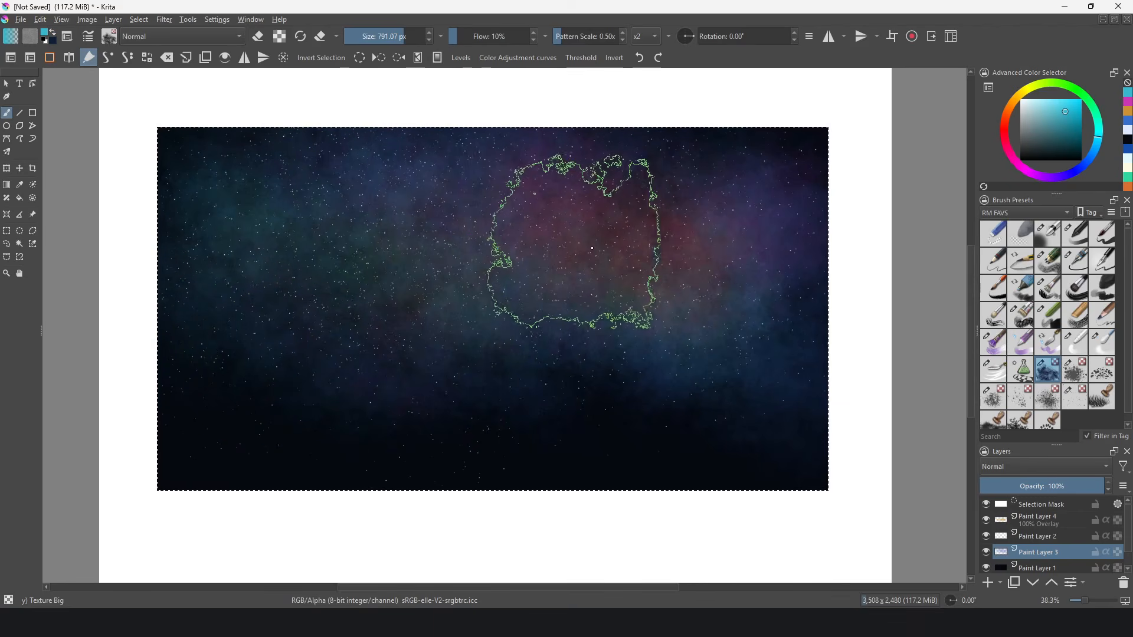
Set Texture Starfield's brush tip diameter to about 13.19 px and scatter larger near-white stars on a new top layer
left_click(994, 370)
left_click(1074, 396)
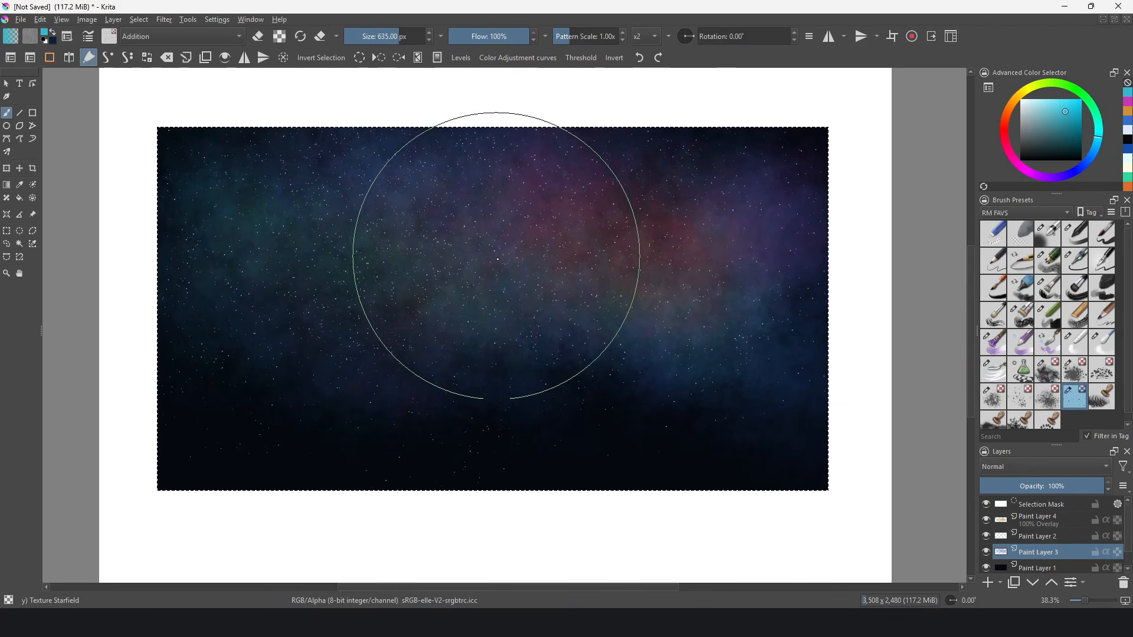
left_click(88, 36)
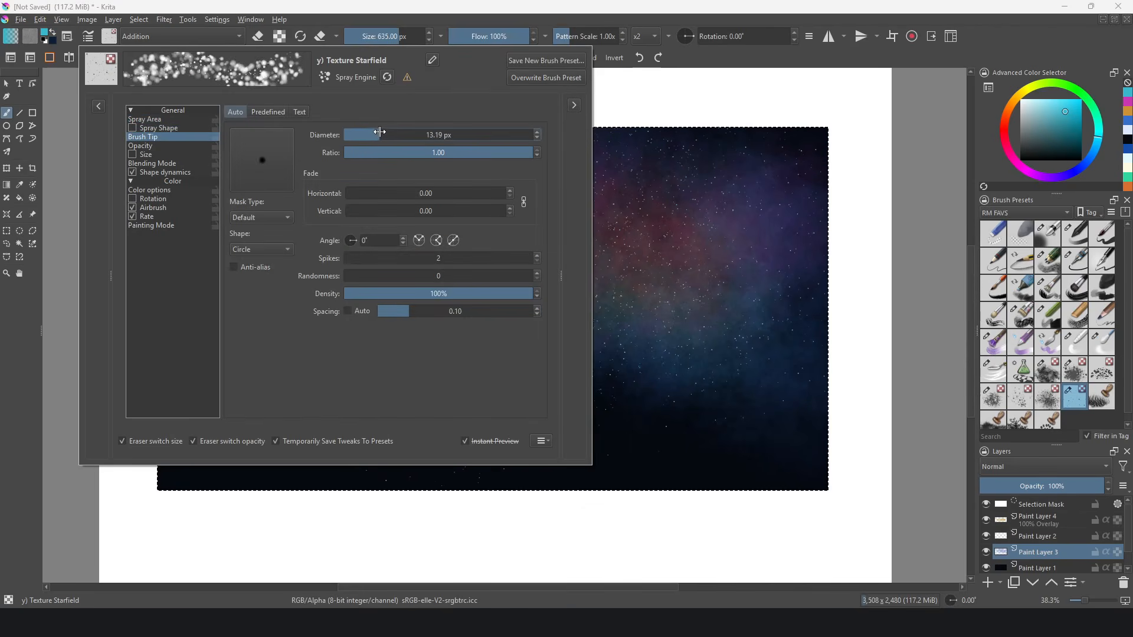
left_click(733, 349)
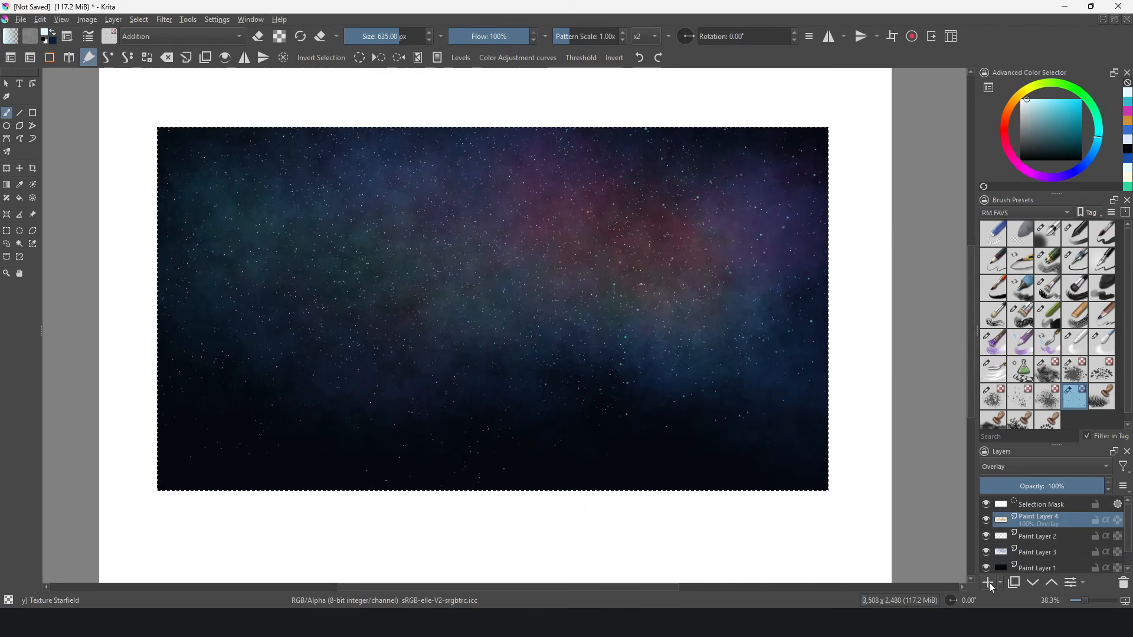
left_click(990, 584)
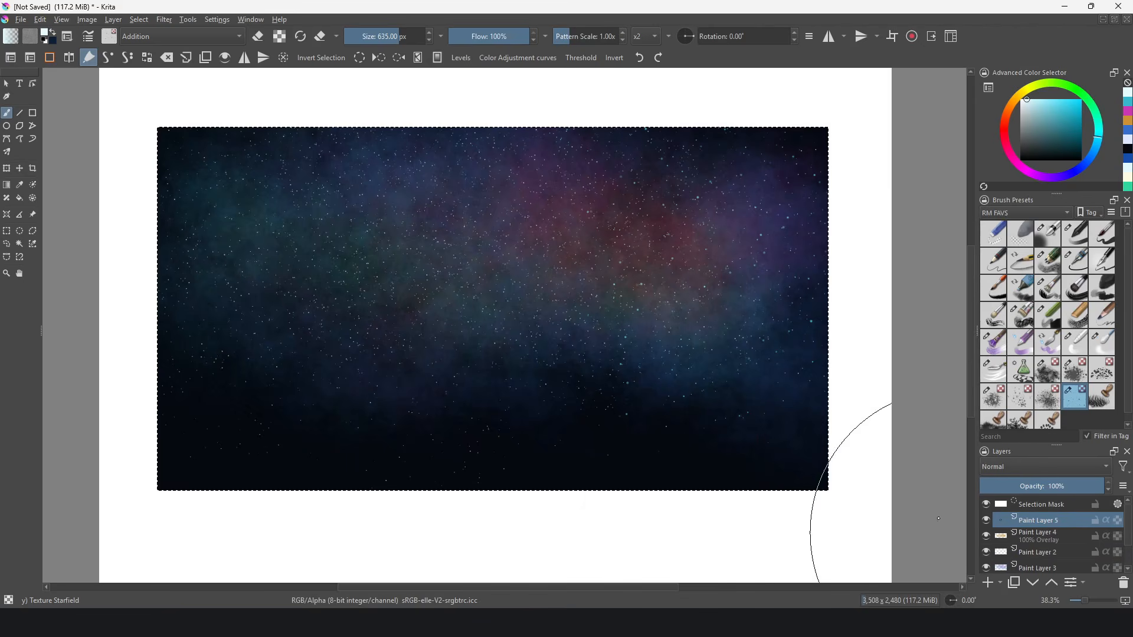
mouse_move(645, 235)
left_mouse_down()
mouse_move(530, 240)
mouse_move(346, 218)
mouse_move(263, 273)
mouse_move(483, 254)
left_mouse_up()
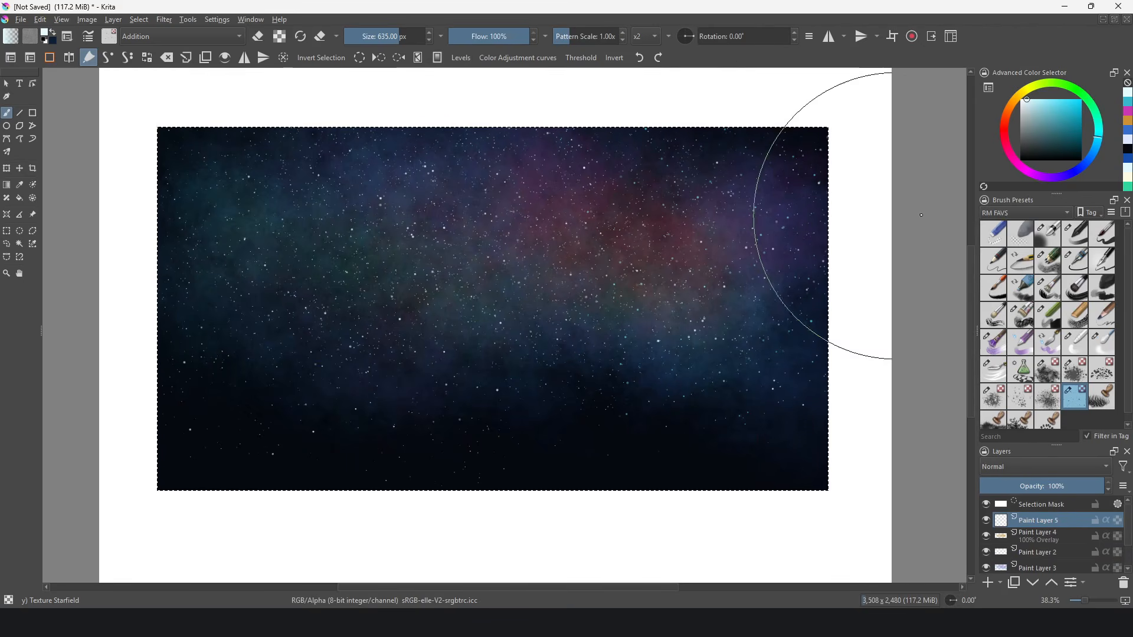
Choose Stamp Sparkles from all brush presets, set it to 200 px and stamp sparkling stars across the sky
left_click(1003, 214)
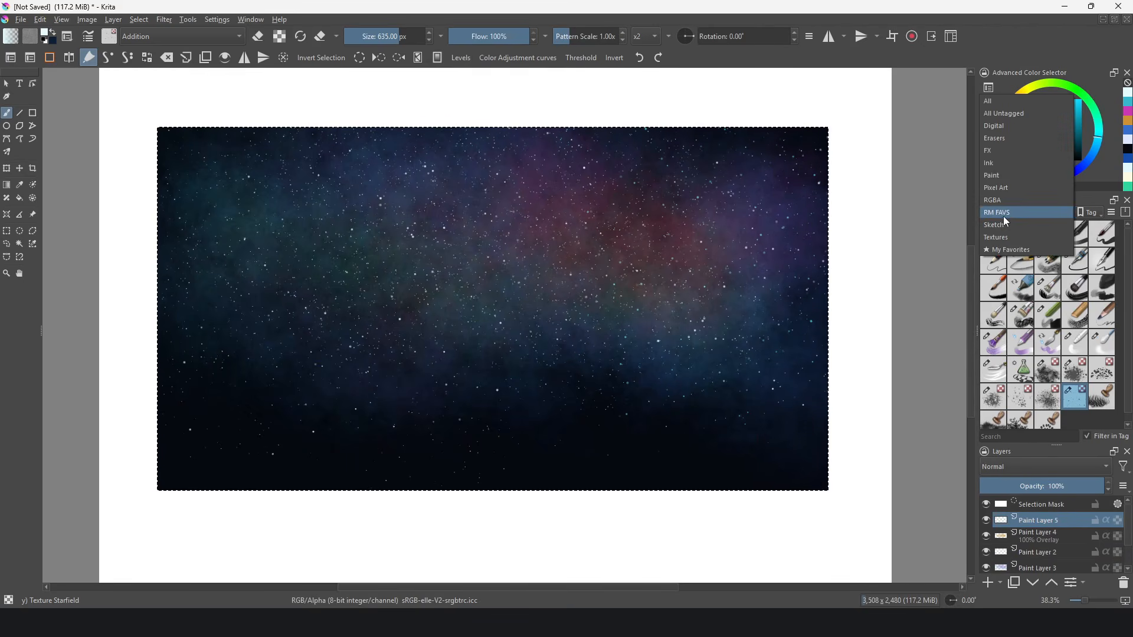
left_click(989, 101)
scroll(1129, 382, "down", 3)
left_click(993, 416)
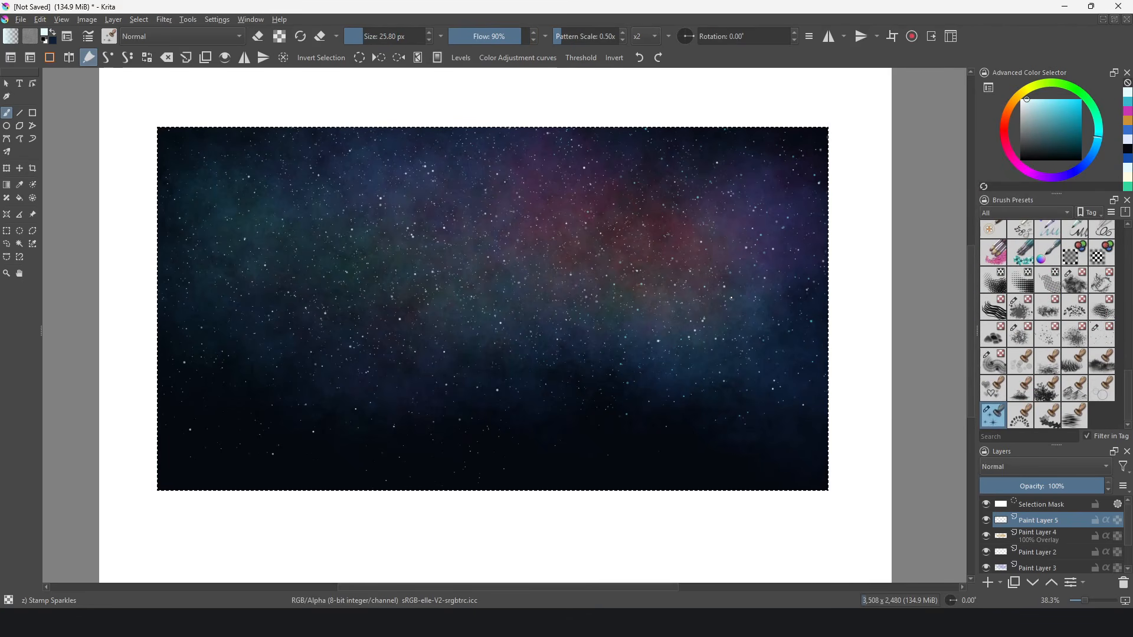
left_click(303, 41)
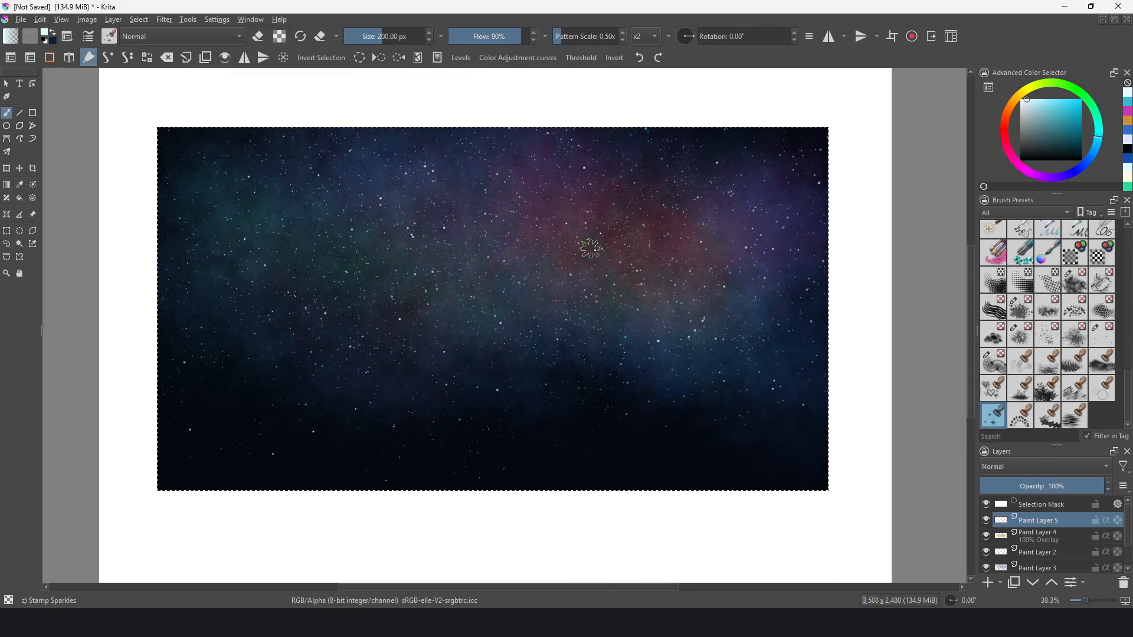
left_click(587, 238)
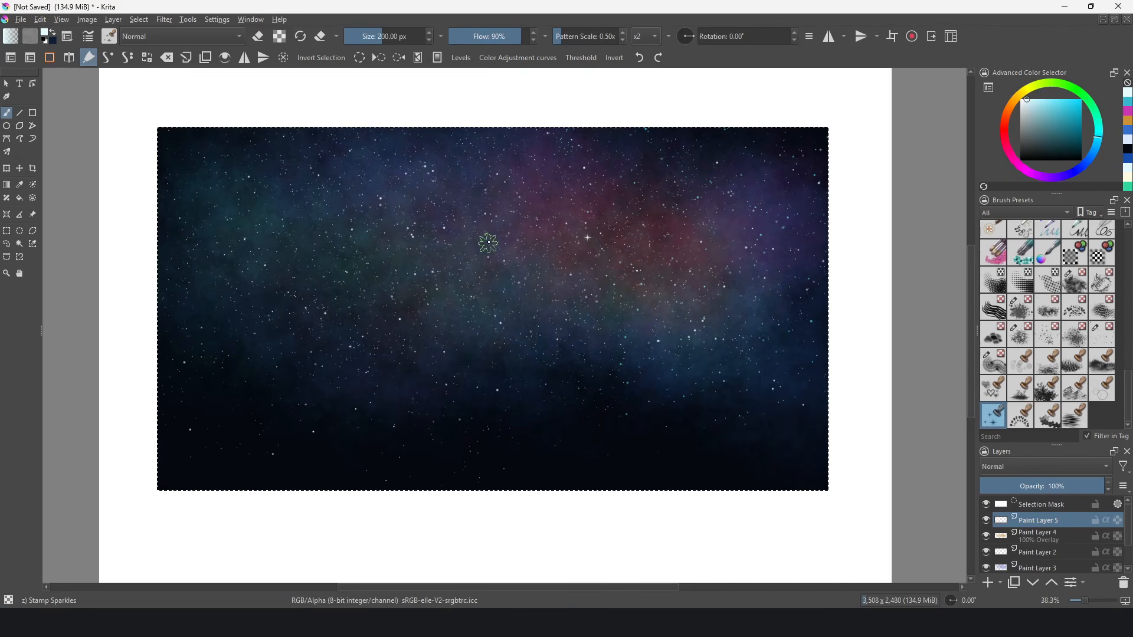
left_click(681, 192)
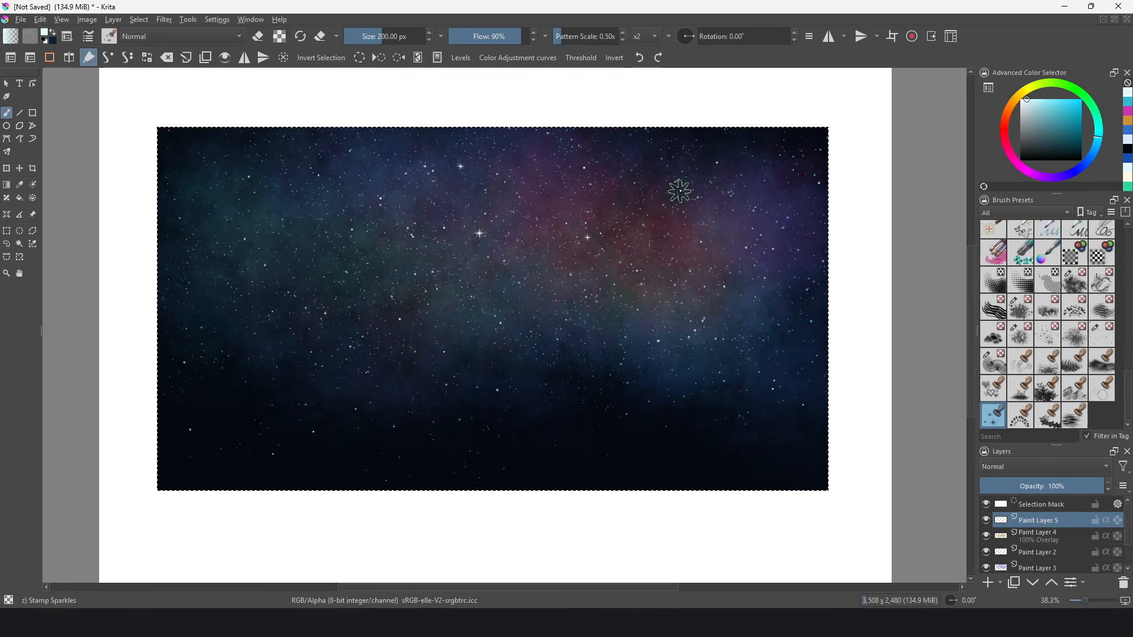
left_click(733, 266)
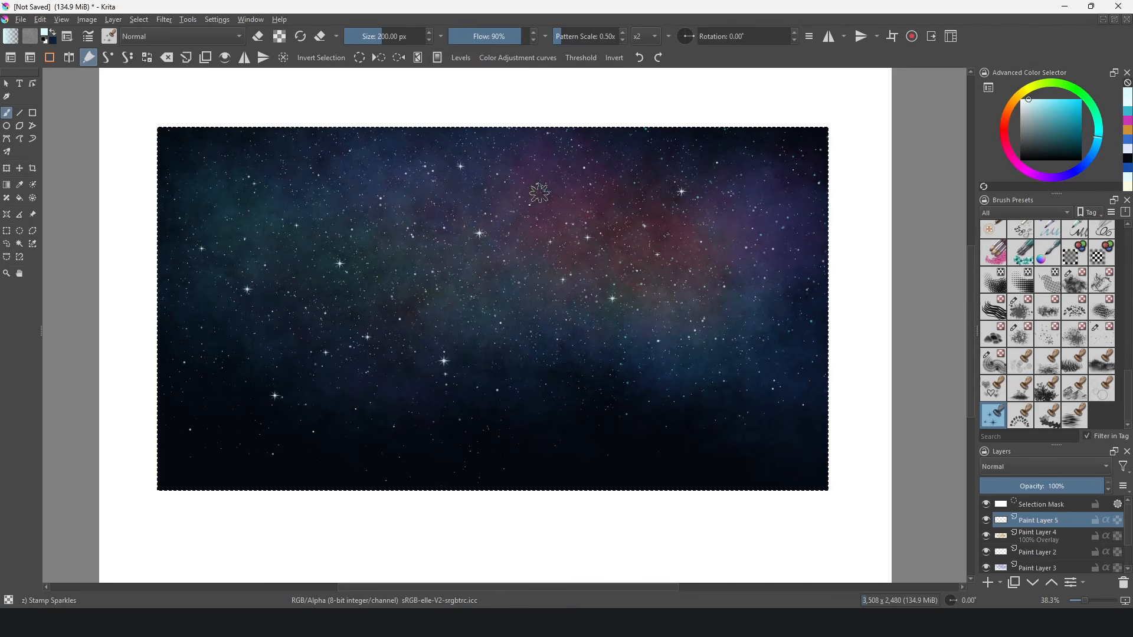
Compare the sky without the nebula clouds of Paint Layer 3, then duplicate that layer and set the copy's opacity to 55%
left_click(1026, 565)
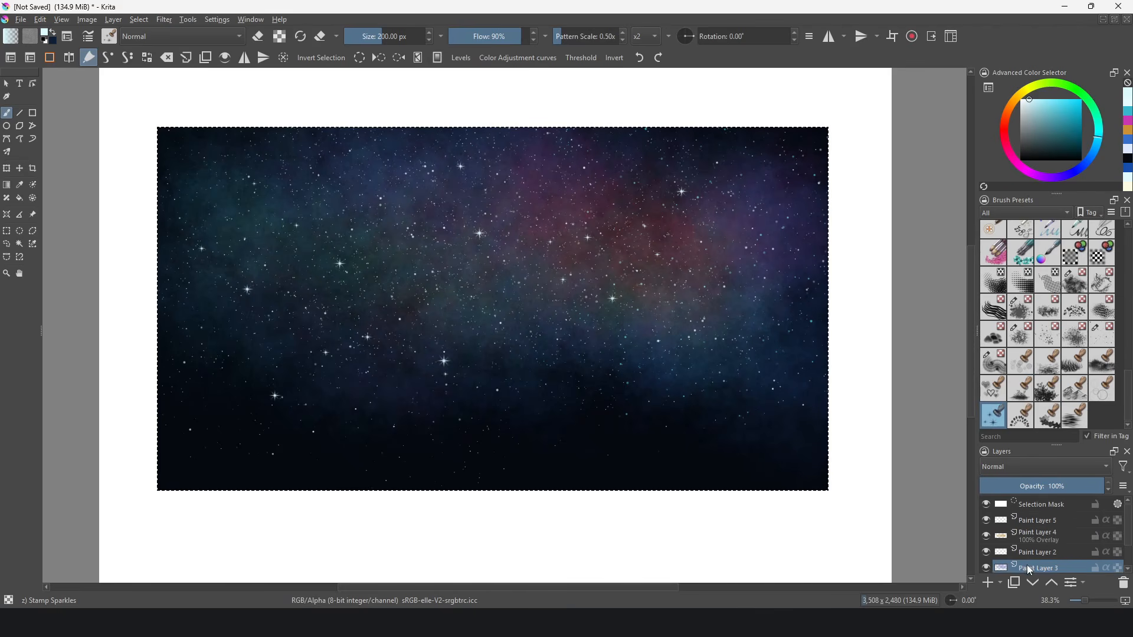
left_click(986, 556)
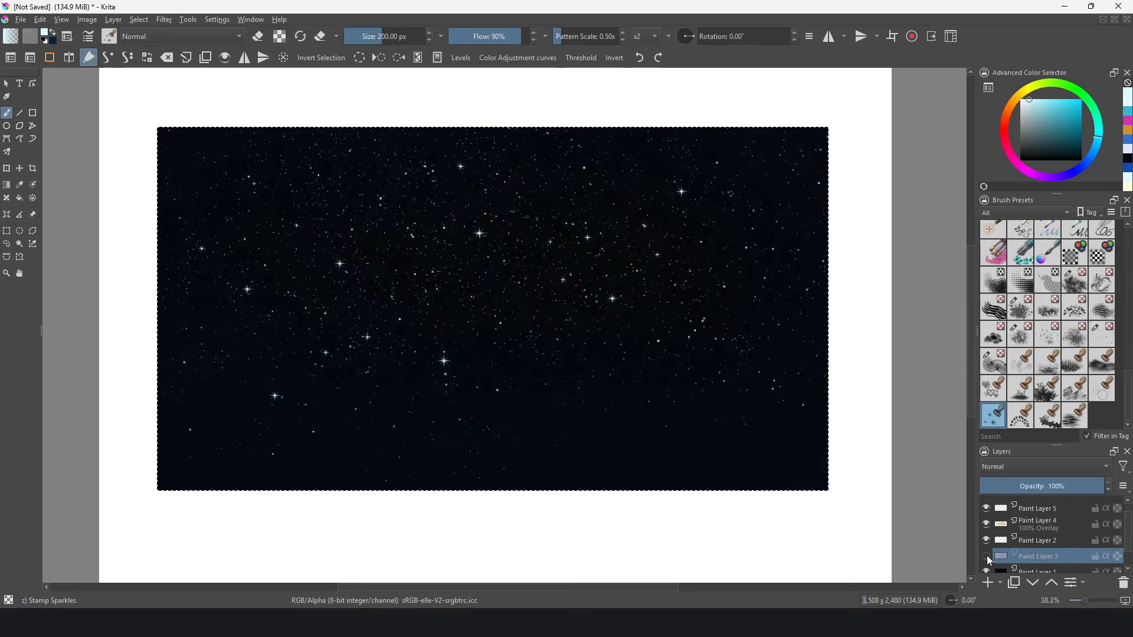
left_click(987, 555)
left_click(1015, 582)
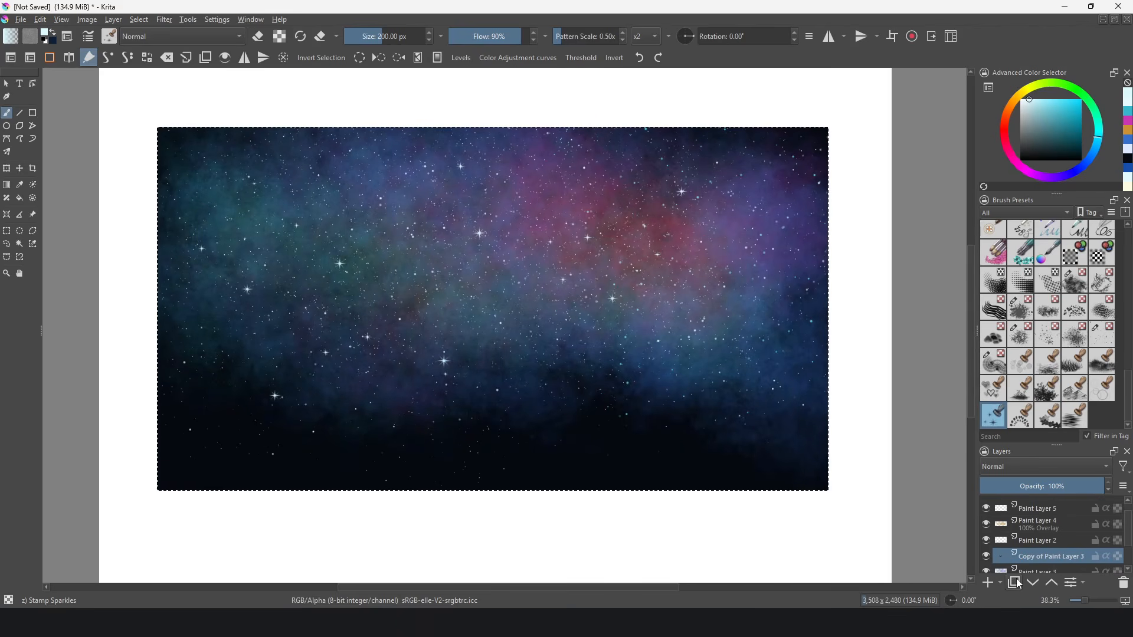
left_click(1042, 487)
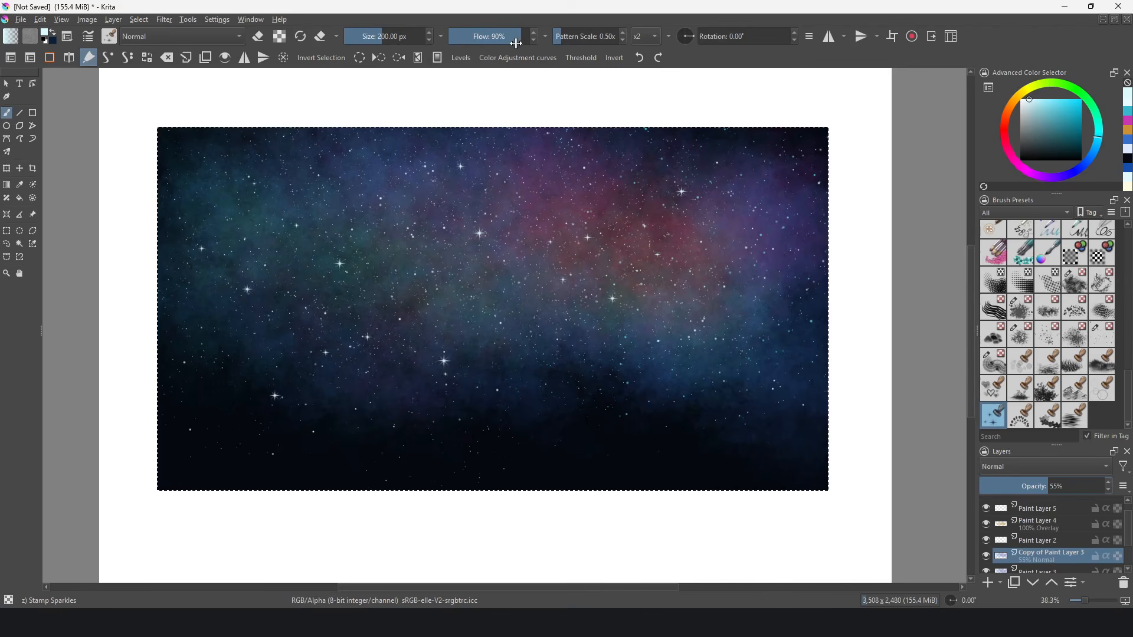
Paint light red Texture Big clouds at 10% flow over the left and lower sky on the duplicated nebula layer
left_click(1075, 280)
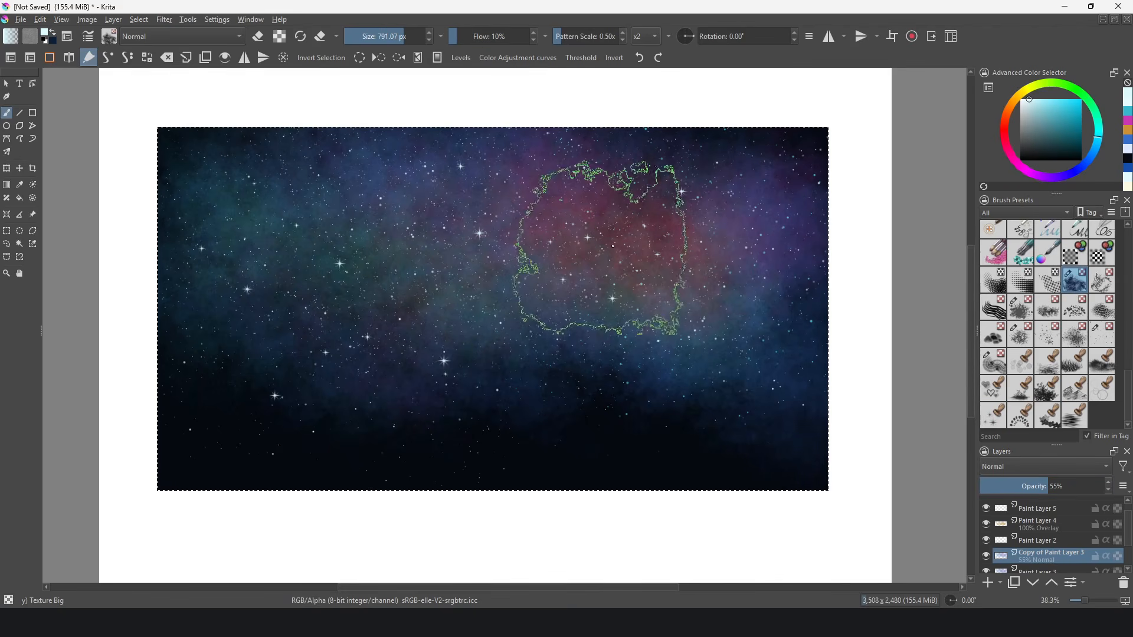
left_click(1042, 102)
left_click(1042, 102)
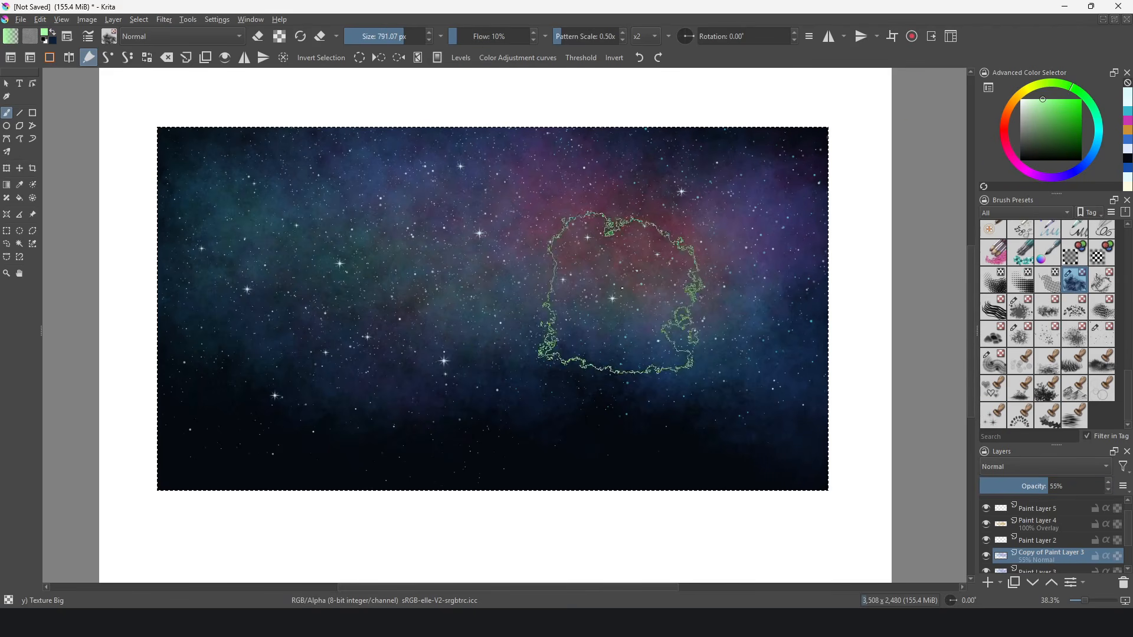
key("ctrl+z")
left_click(1004, 122)
left_click_drag(575, 337, 375, 337)
left_click_drag(283, 407, 307, 440)
mouse_move(375, 462)
left_mouse_down()
mouse_move(291, 397)
mouse_move(175, 442)
mouse_move(187, 270)
mouse_move(300, 258)
left_mouse_up()
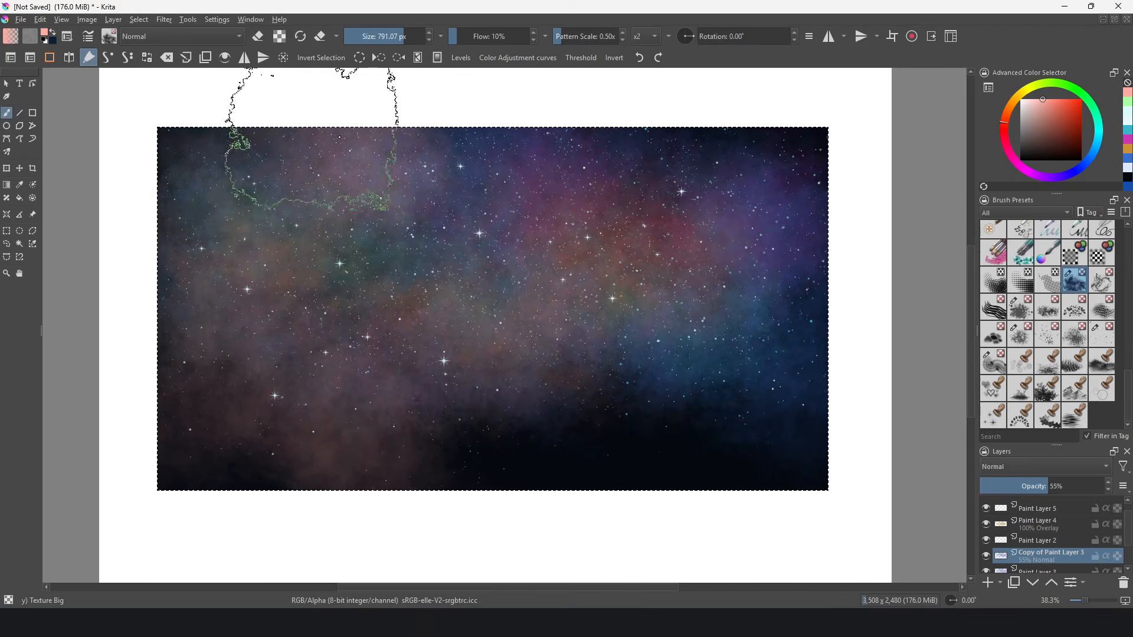
key("ctrl+z")
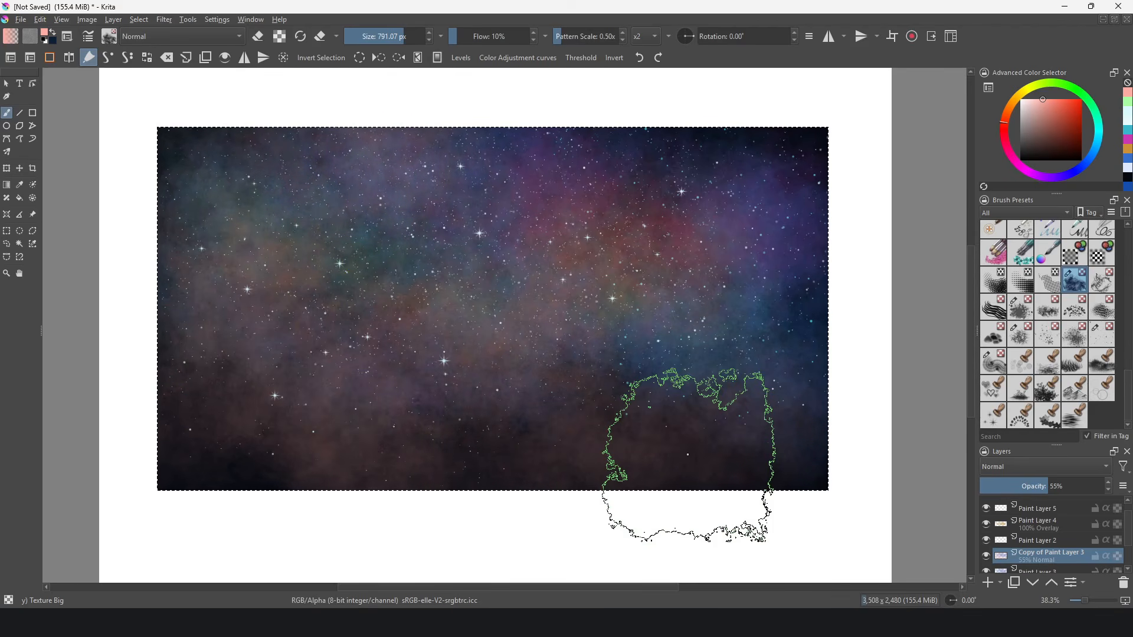
Duplicate Paint Layer 5, the sparkling stars, and apply a Gaussian Blur of 34.29 px to the copy
left_click(1033, 507)
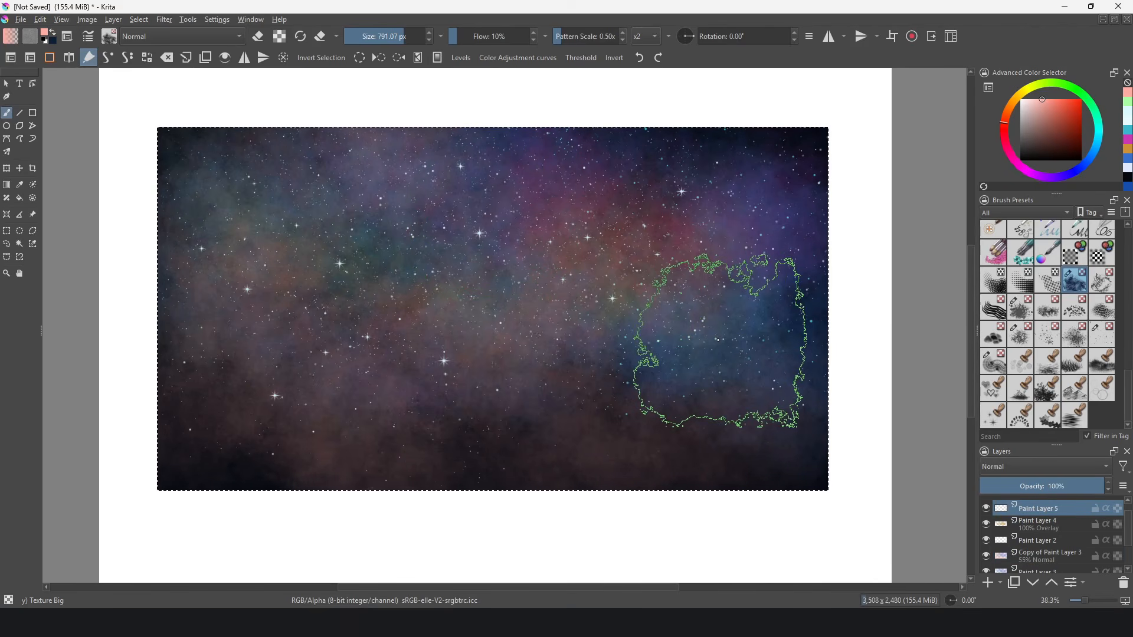
left_click(1015, 585)
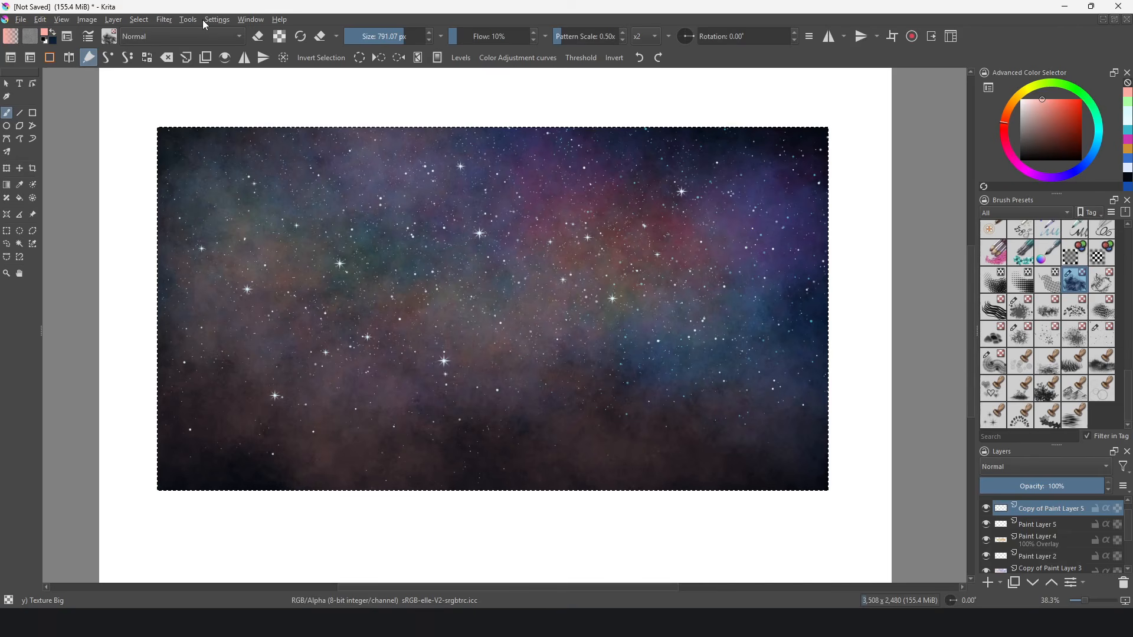
left_click(164, 20)
mouse_move(207, 88)
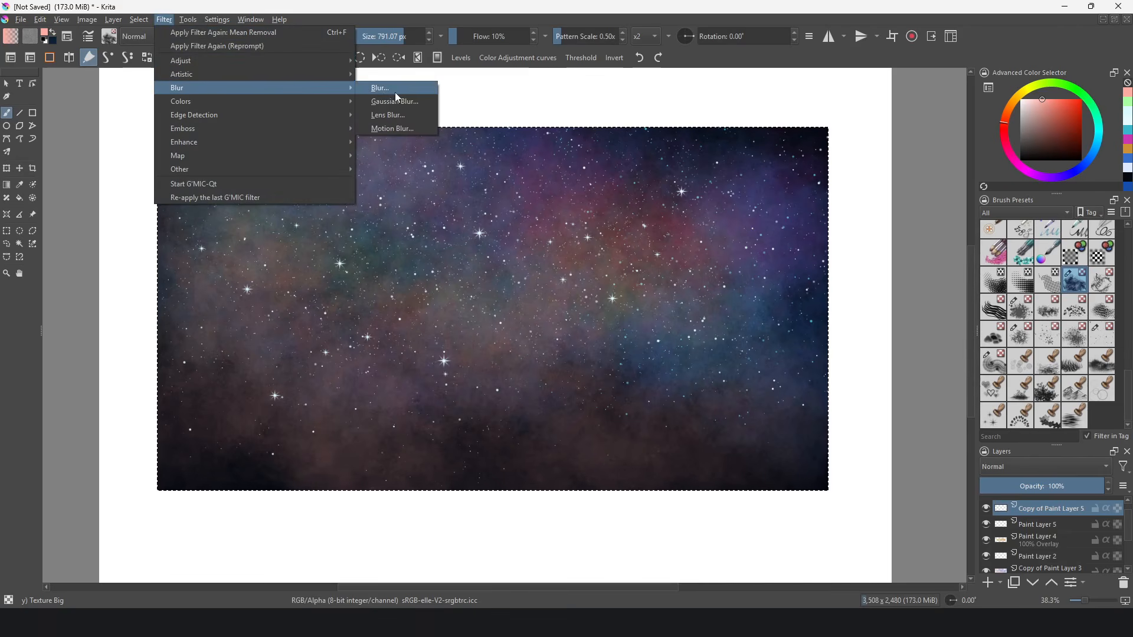
left_click(389, 102)
left_click_drag(596, 243, 633, 243)
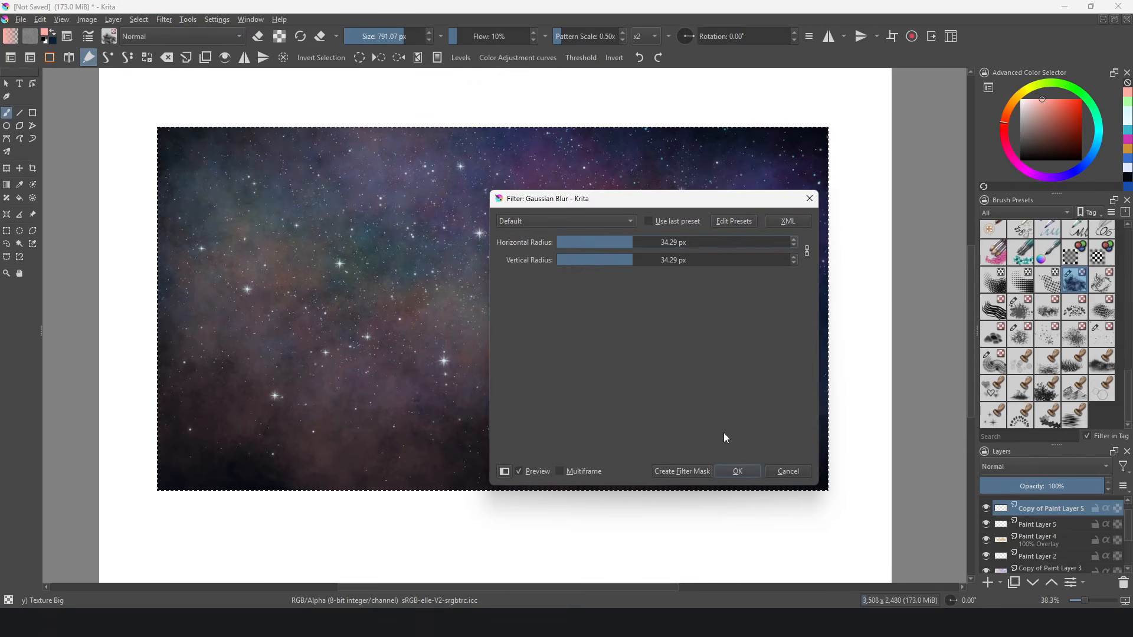
left_click(737, 471)
Set the blending mode of the blurred star layer to Screen
left_click(997, 468)
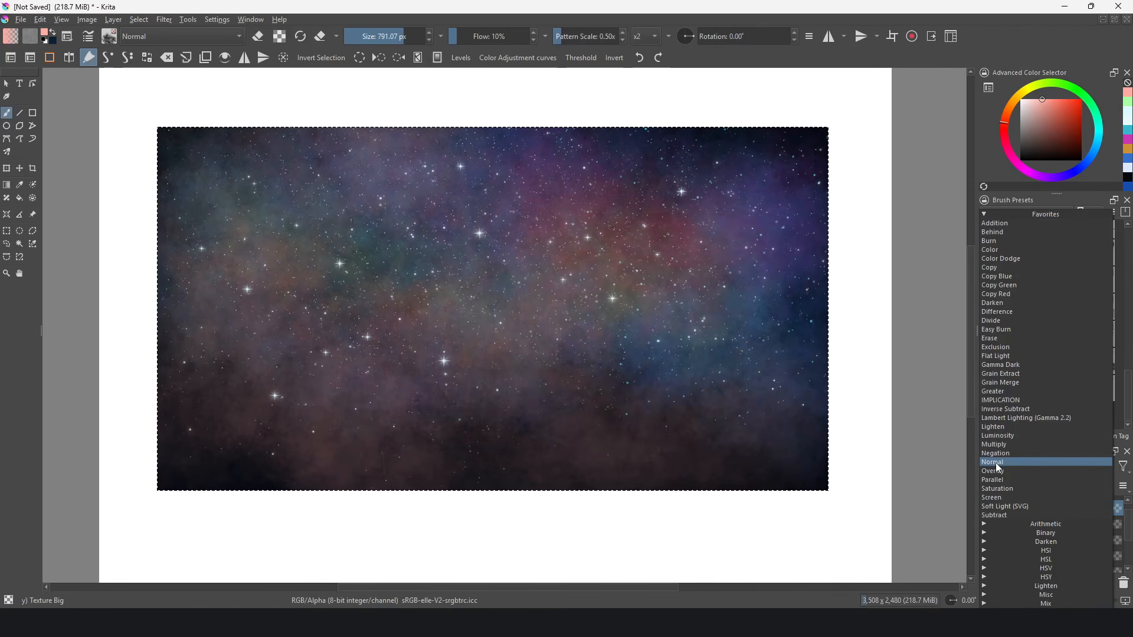
left_click(997, 497)
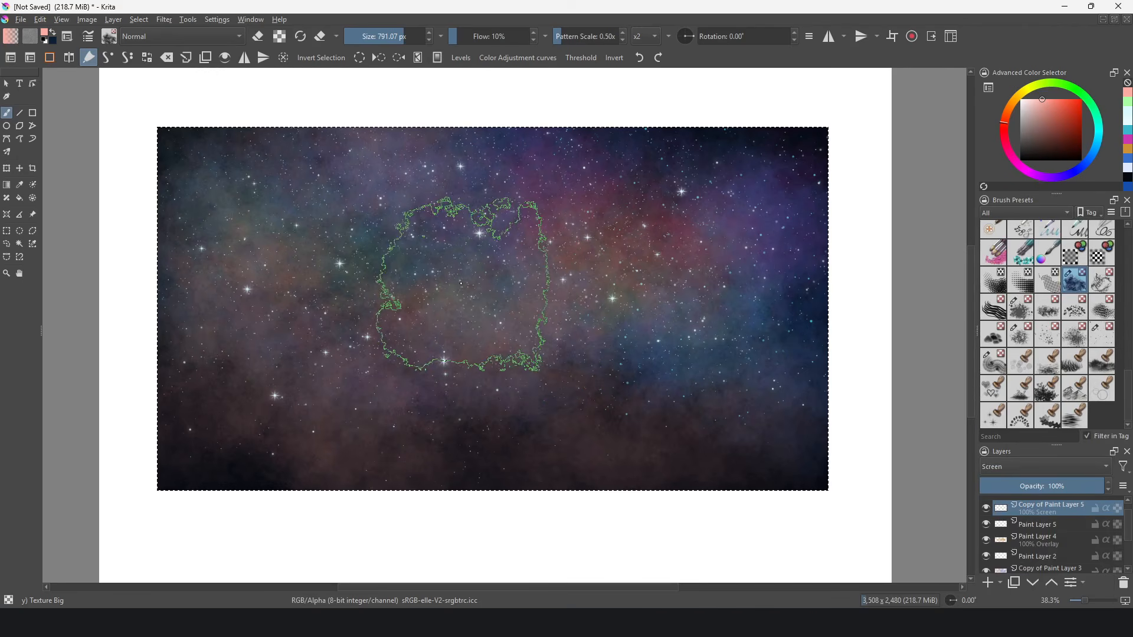
left_click_drag(462, 284, 853, 569)
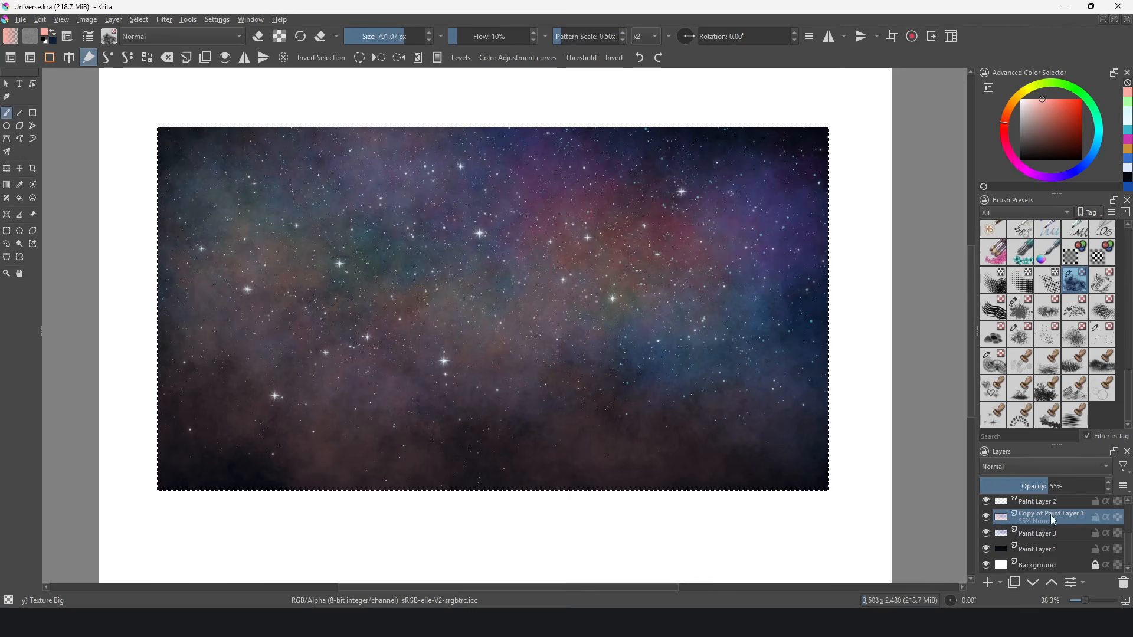
Shape a steep S-curve on the RGBA channel of Copy of Paint Layer 3 with Color Adjustment, upper point about input 177, output 239
left_click(164, 20)
mouse_move(178, 59)
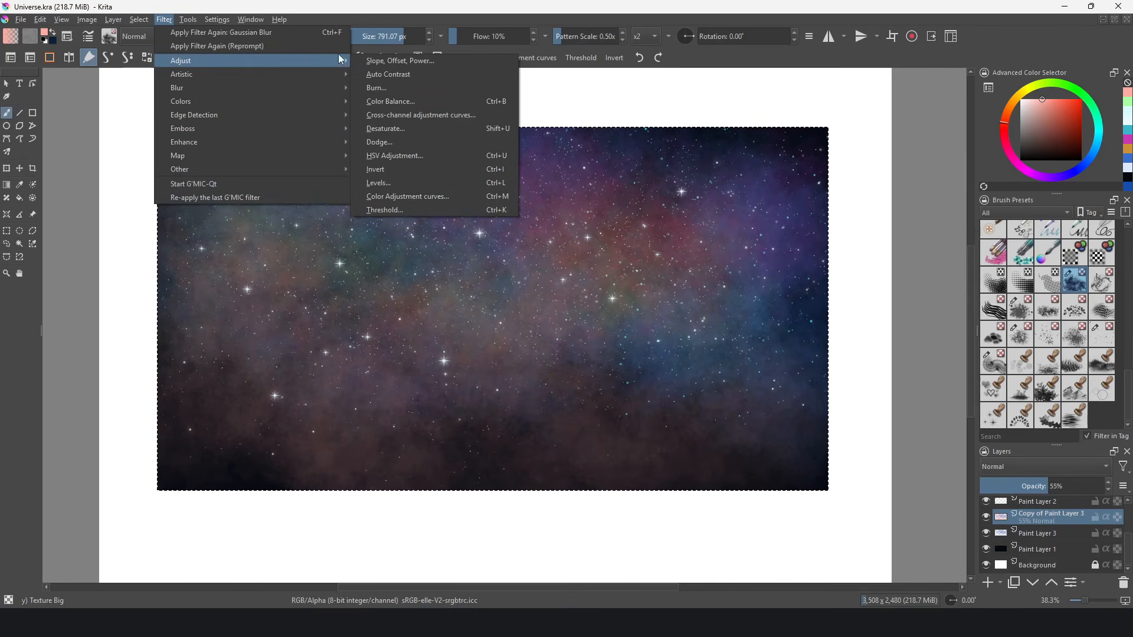
left_click(392, 198)
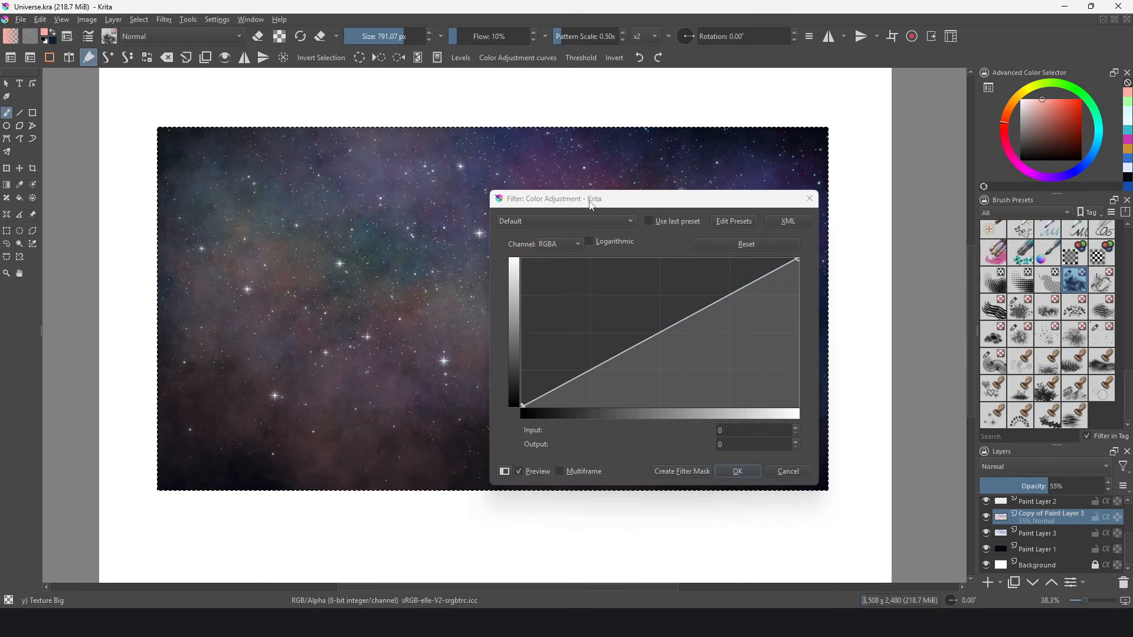
left_click_drag(592, 205, 109, 96)
left_click_drag(168, 229, 125, 259)
mouse_move(277, 172)
left_mouse_down()
mouse_move(284, 156)
mouse_move(272, 158)
left_mouse_up()
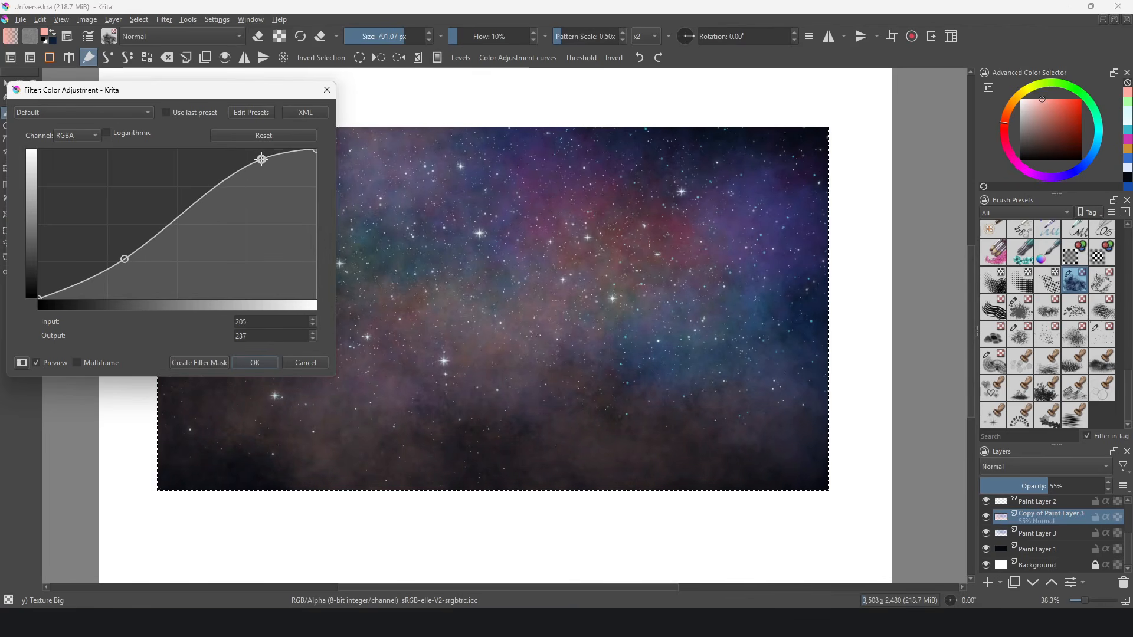
left_click_drag(119, 258, 116, 288)
left_click_drag(261, 160, 224, 158)
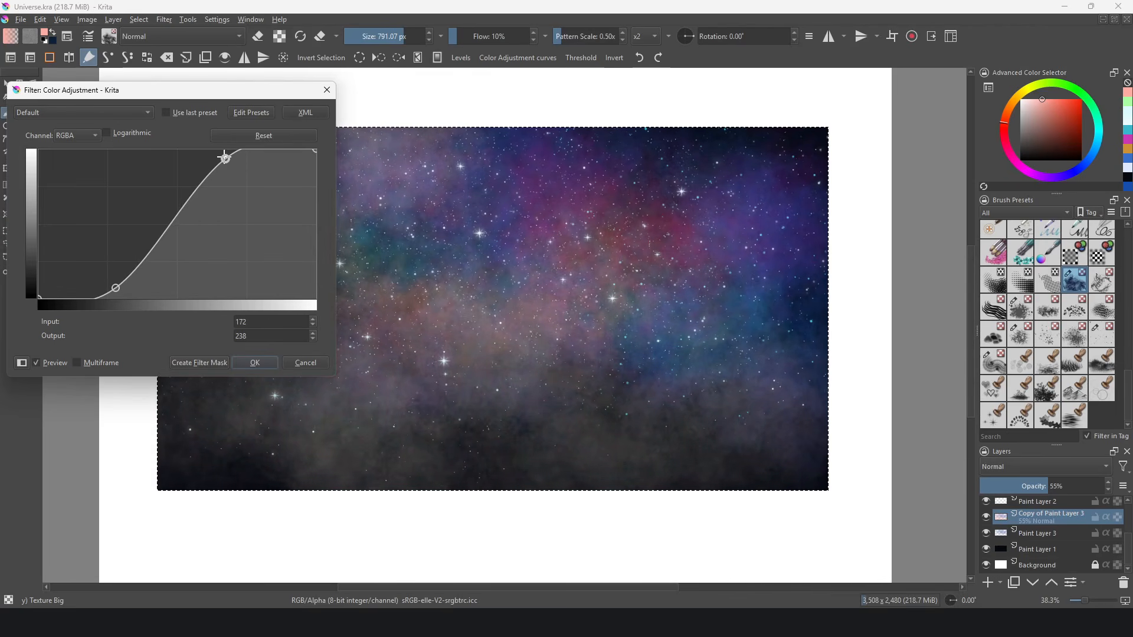
Bend the Green channel's curve in the color adjustment and create it as a filter mask
left_click(78, 137)
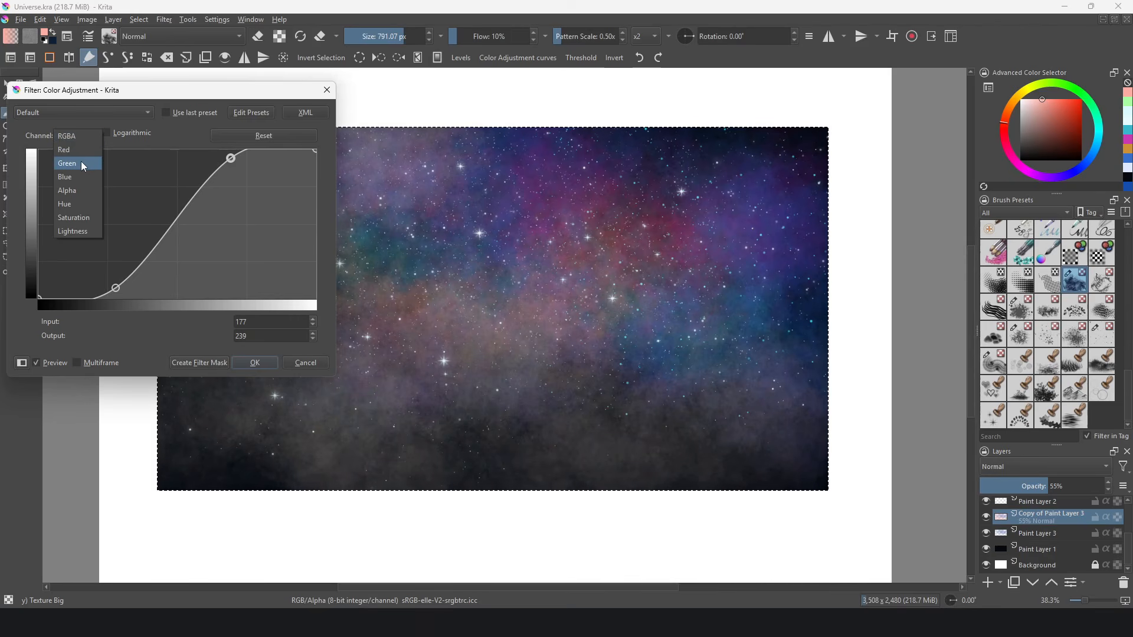
left_click(83, 165)
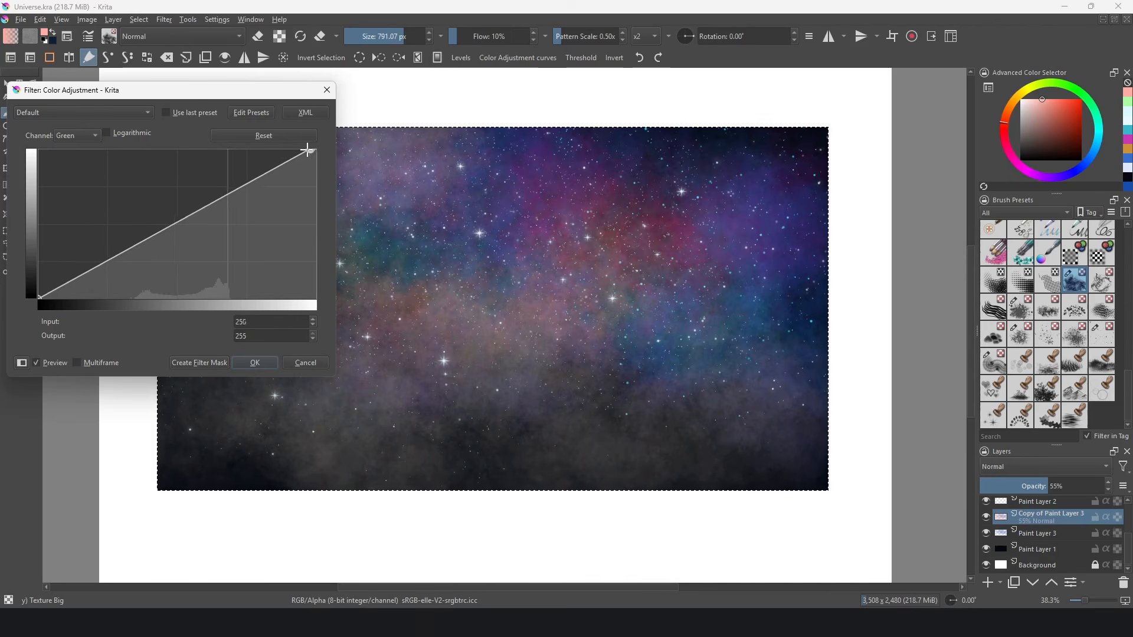
mouse_move(312, 151)
left_mouse_down()
mouse_move(233, 141)
mouse_move(314, 144)
left_mouse_up()
left_click_drag(178, 215, 124, 252)
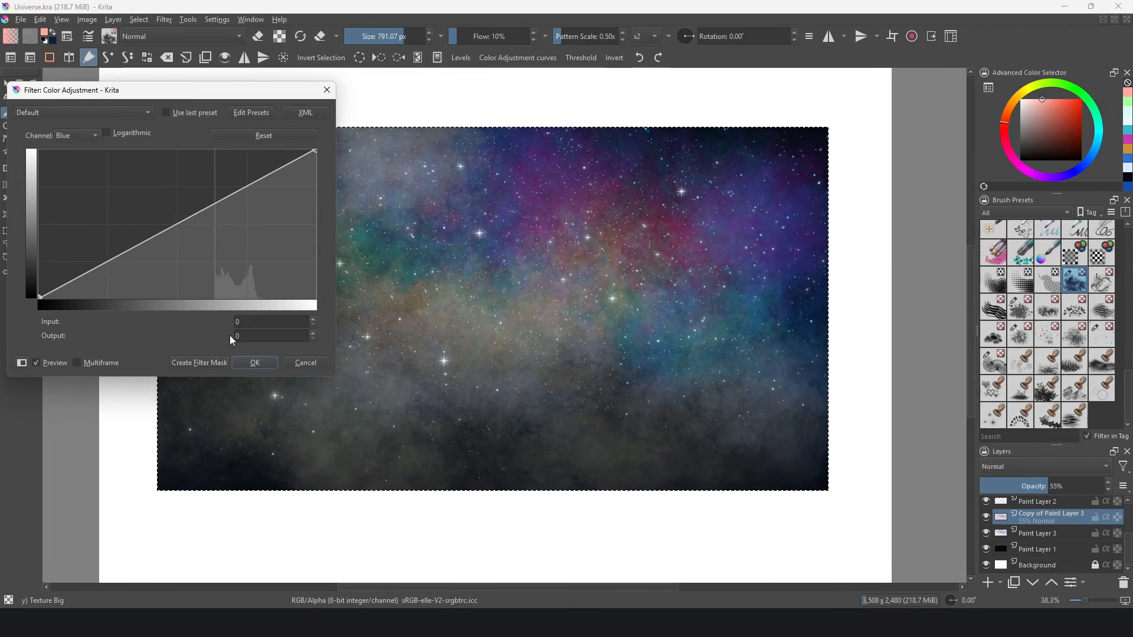
left_click(199, 362)
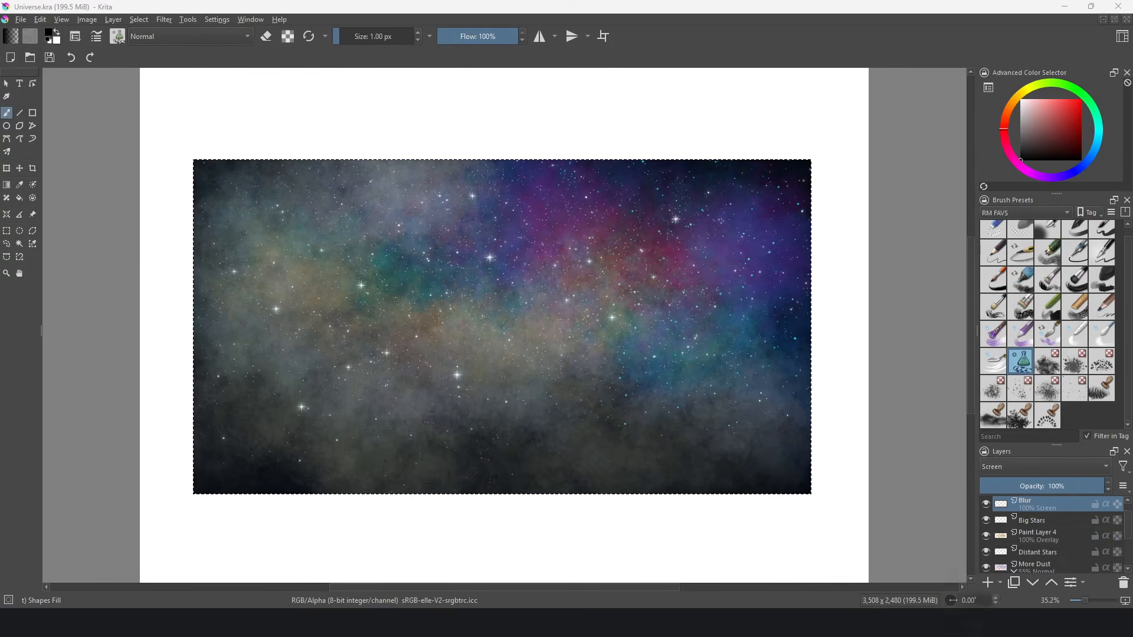
Add a Color Adjustment filter layer above the Blur layer with a gentle RGBA S-curve, lower point at input 31, output 16
left_click(1000, 583)
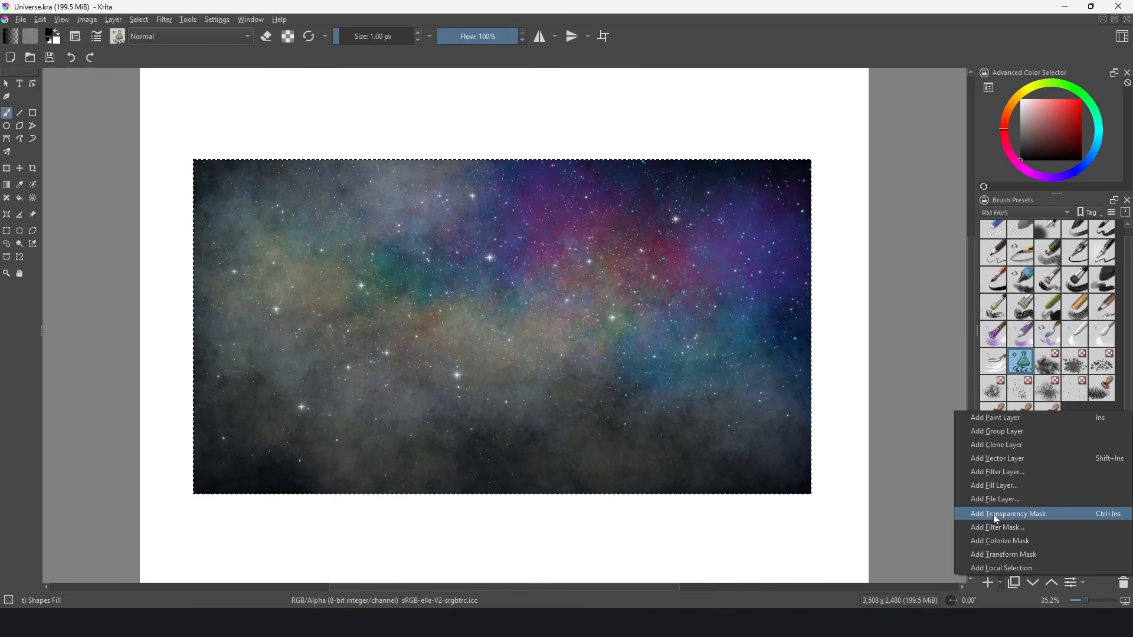
left_click(997, 471)
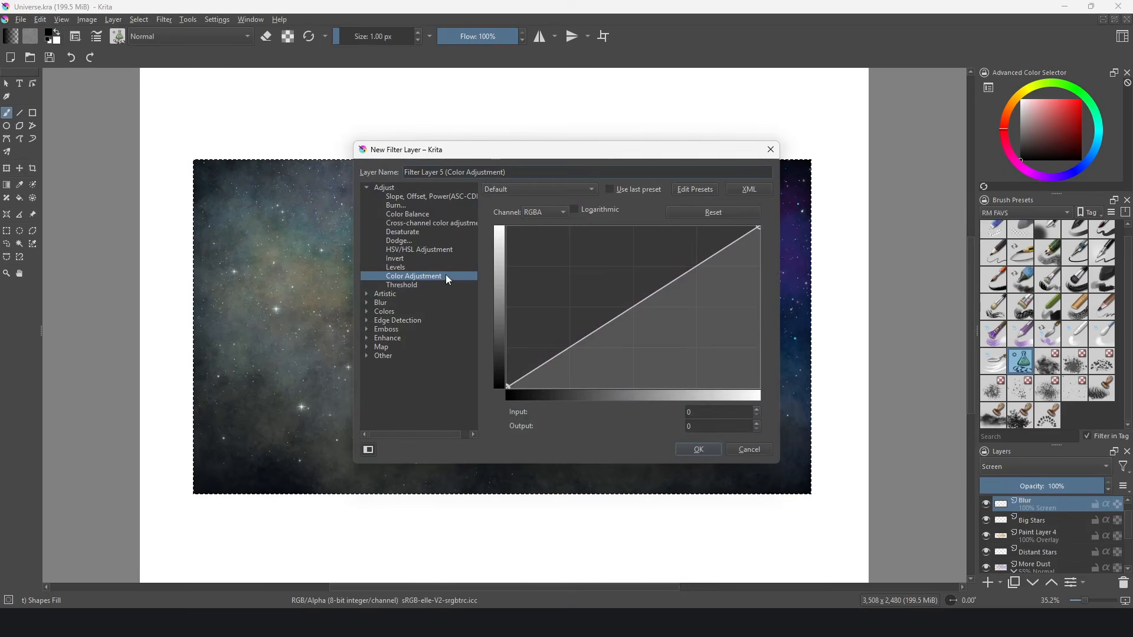
left_click_drag(534, 161, 176, 86)
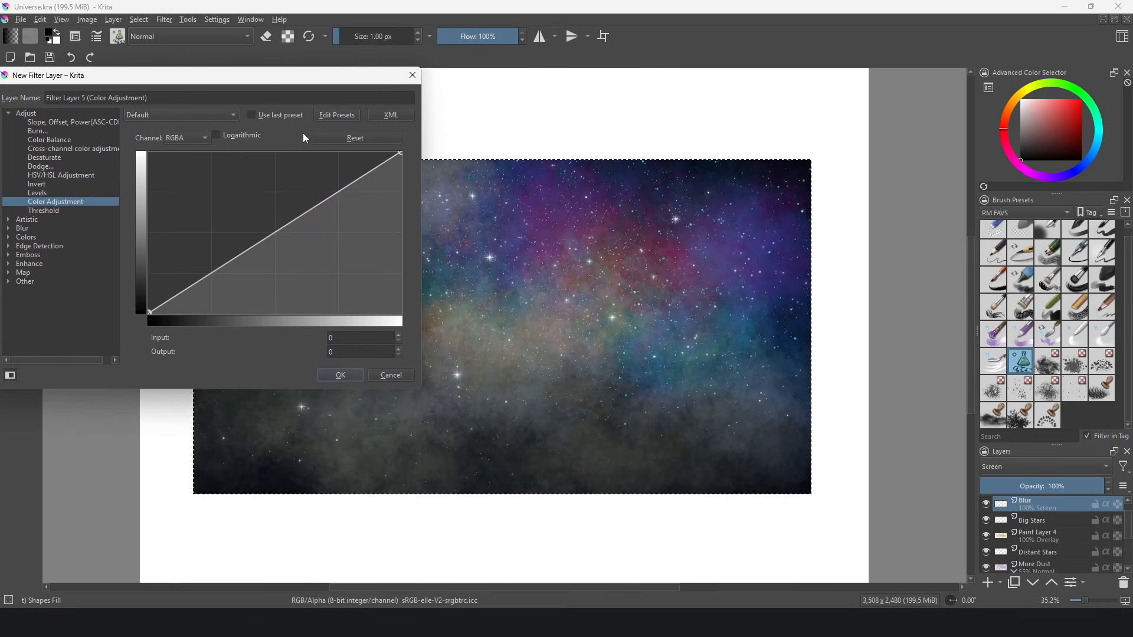
left_click(366, 168)
left_click_drag(382, 189, 365, 170)
left_click_drag(213, 289, 179, 304)
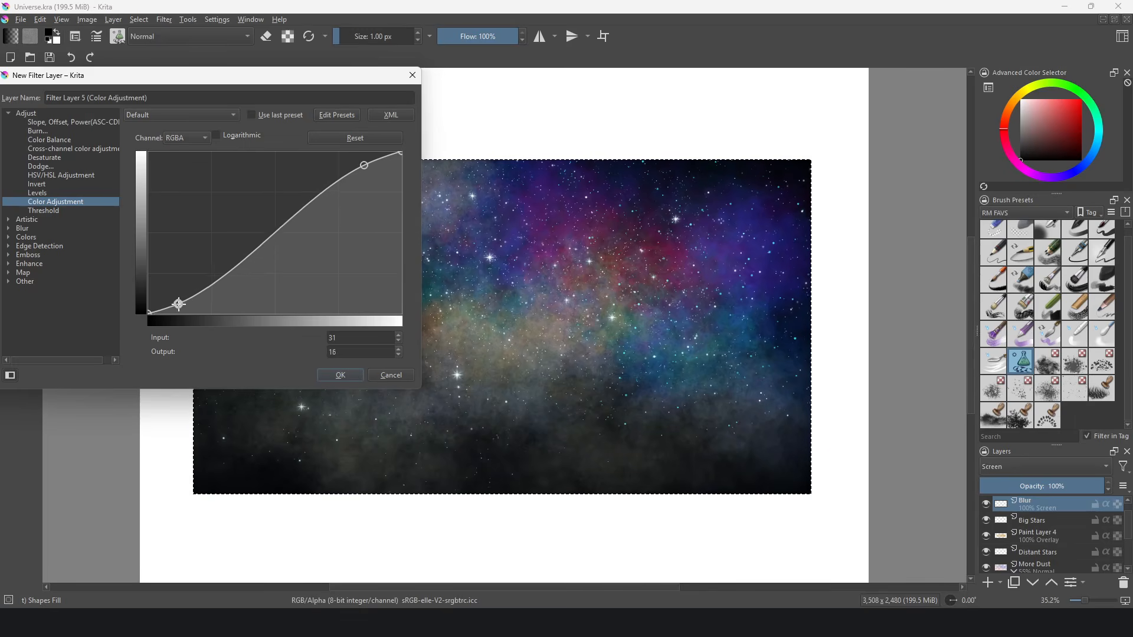
left_click(348, 375)
scroll(534, 342, "up", 1)
left_click_drag(534, 342, 585, 391)
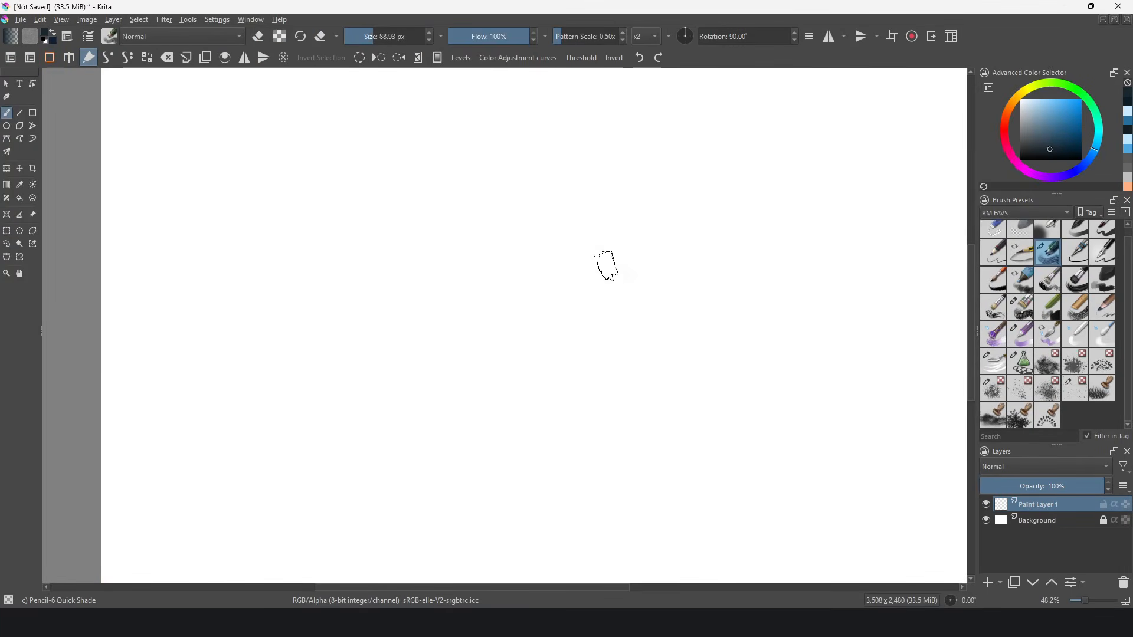
Enlarge Pencil-6 Quick Shade to about 377.5 px and test it with a grey vertical stroke, undoing the test strokes
left_click_drag(607, 266, 612, 269)
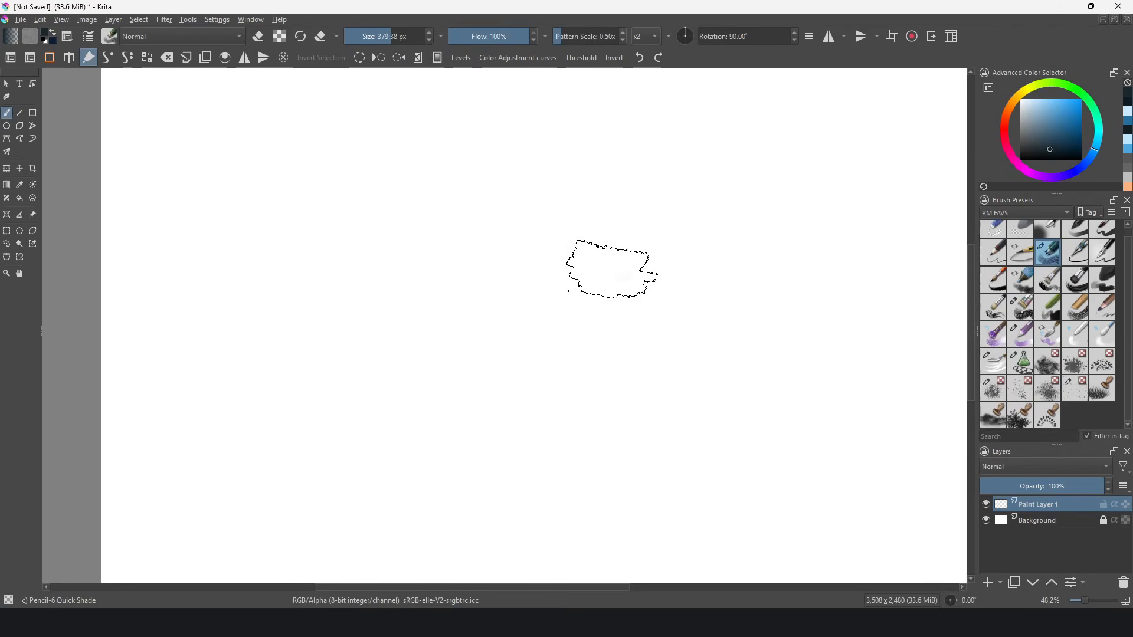
mouse_move(721, 144)
left_mouse_down()
mouse_move(734, 371)
mouse_move(653, 230)
left_mouse_up()
key("ctrl+z")
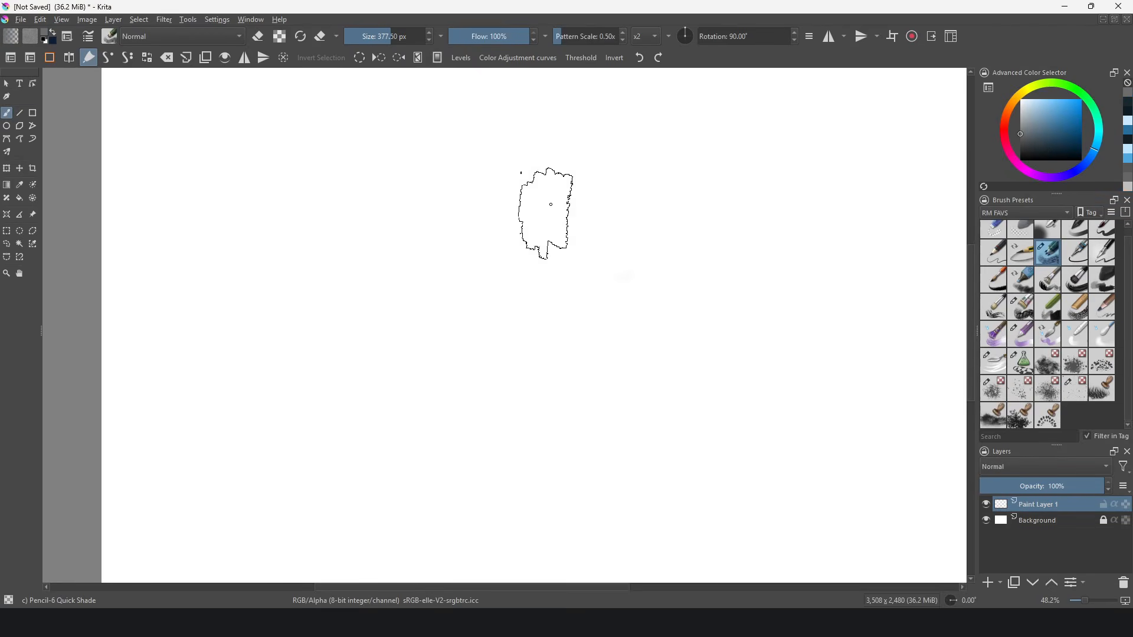
mouse_move(550, 205)
left_mouse_down()
mouse_move(549, 301)
mouse_move(540, 206)
mouse_move(549, 314)
left_mouse_up()
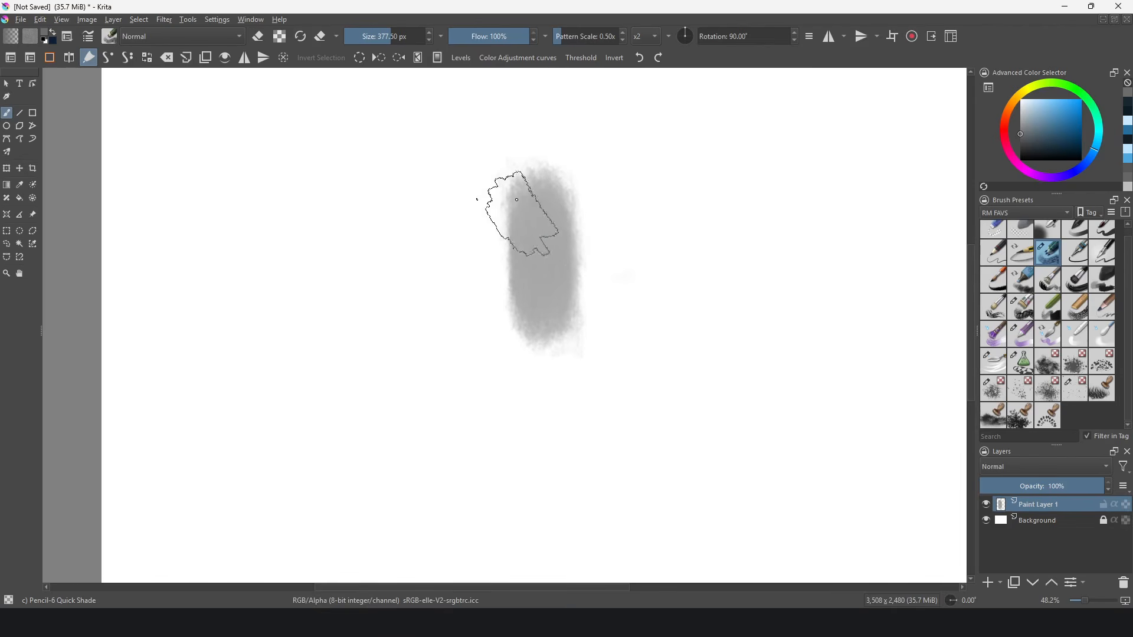
key("ctrl+z")
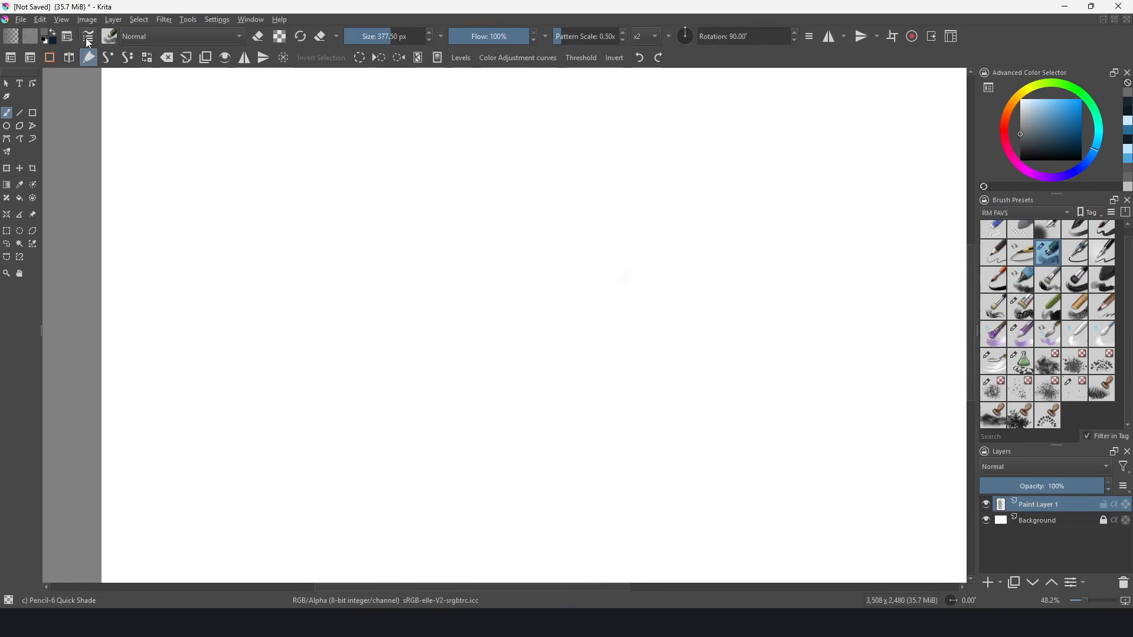
Disable the pencil's opacity pen settings and lower its flow pressure curve, with the end point halfway and a middle point at 49%, 17%
left_click(88, 38)
left_click(155, 136)
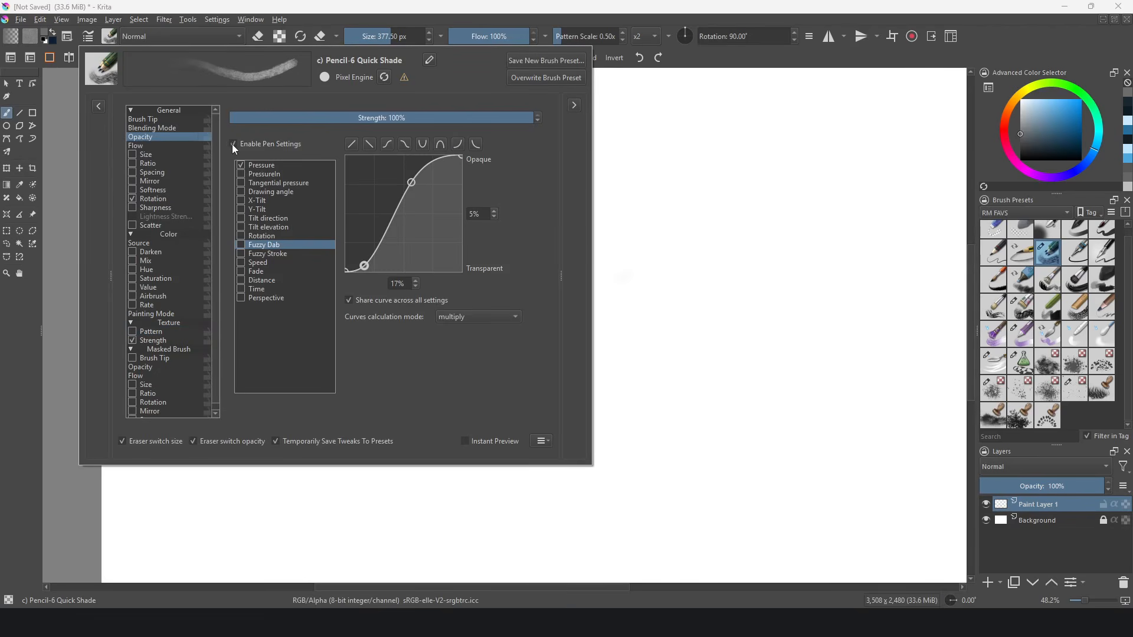
left_click(231, 144)
left_click(140, 146)
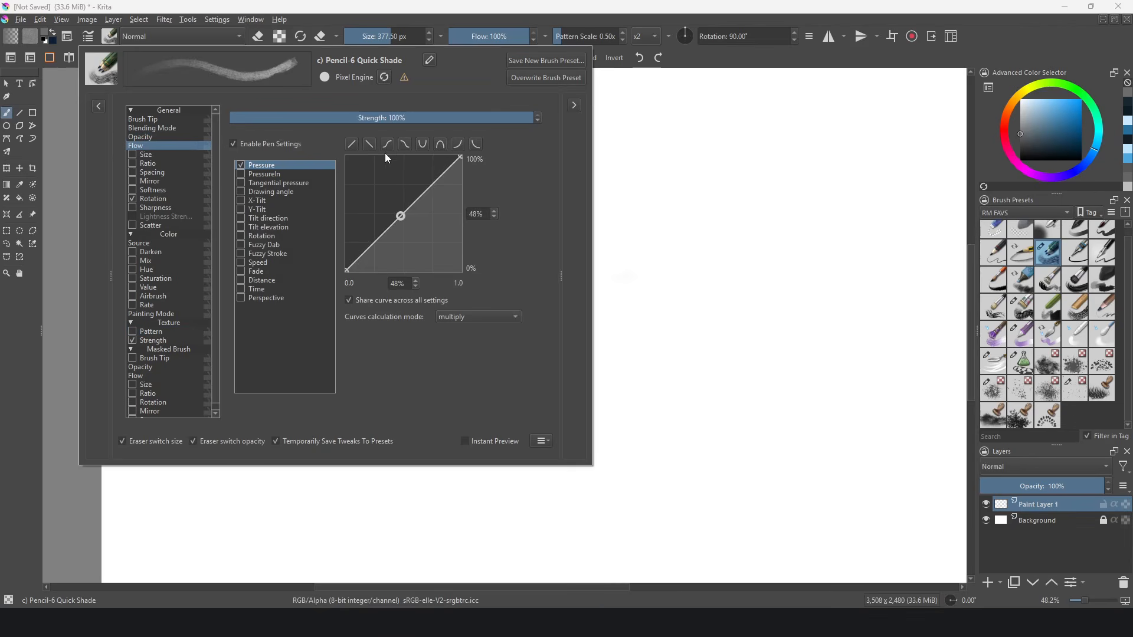
left_click_drag(456, 158, 417, 242)
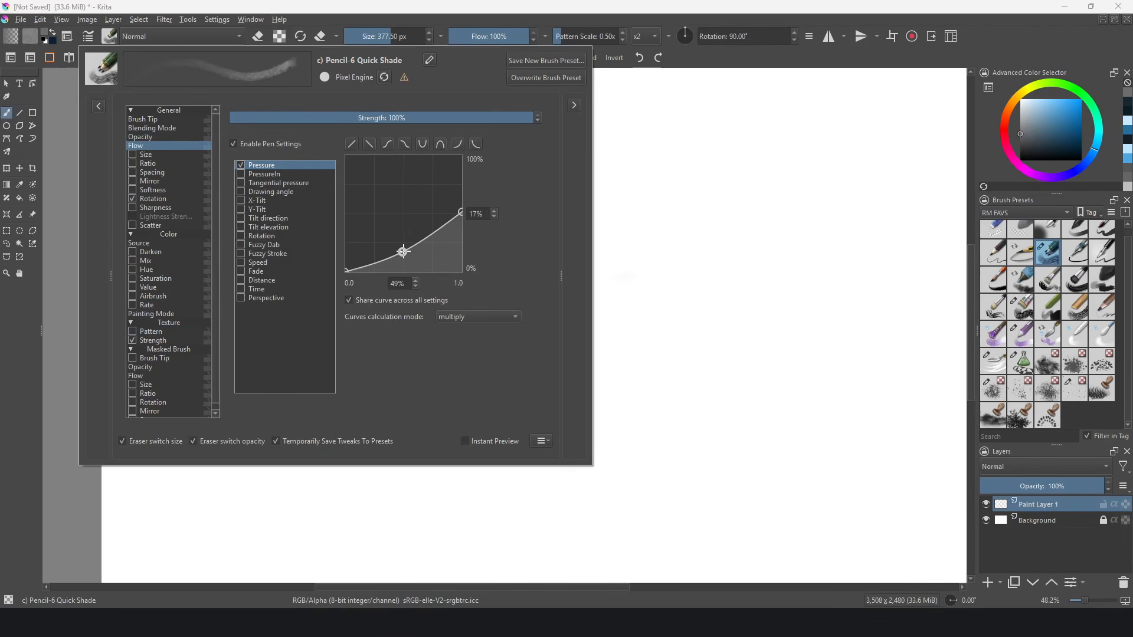
Try broad grey shading strokes across the blank canvas with the reduced-flow pencil
left_click(685, 283)
left_click_drag(685, 149, 688, 341)
mouse_move(546, 150)
left_mouse_down()
mouse_move(493, 156)
mouse_move(442, 405)
left_mouse_up()
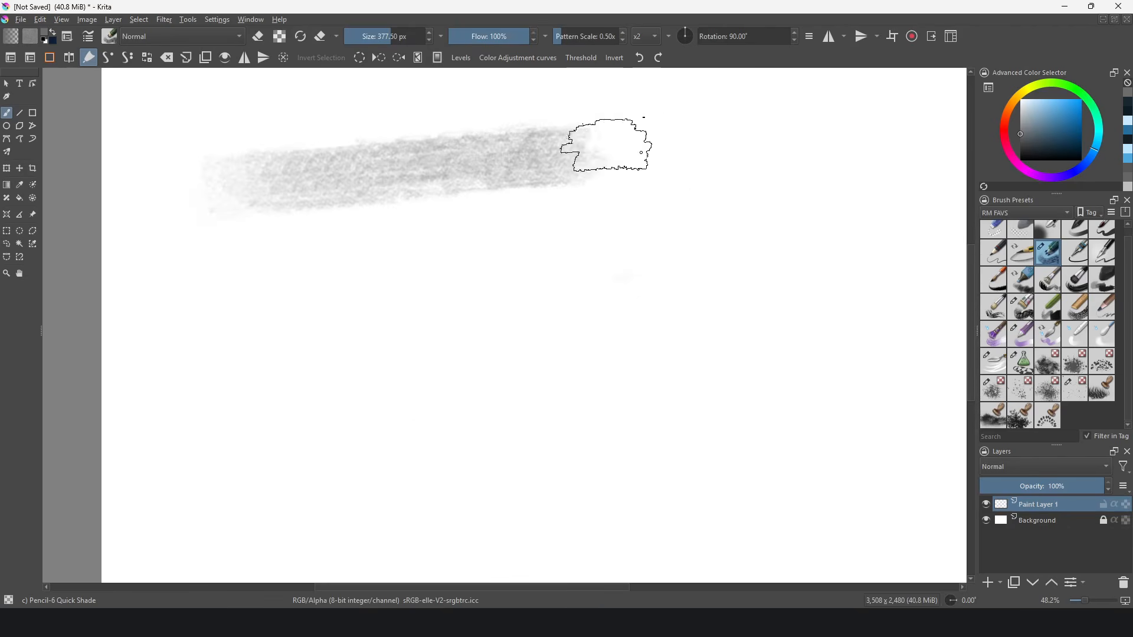
left_click_drag(602, 152, 882, 148)
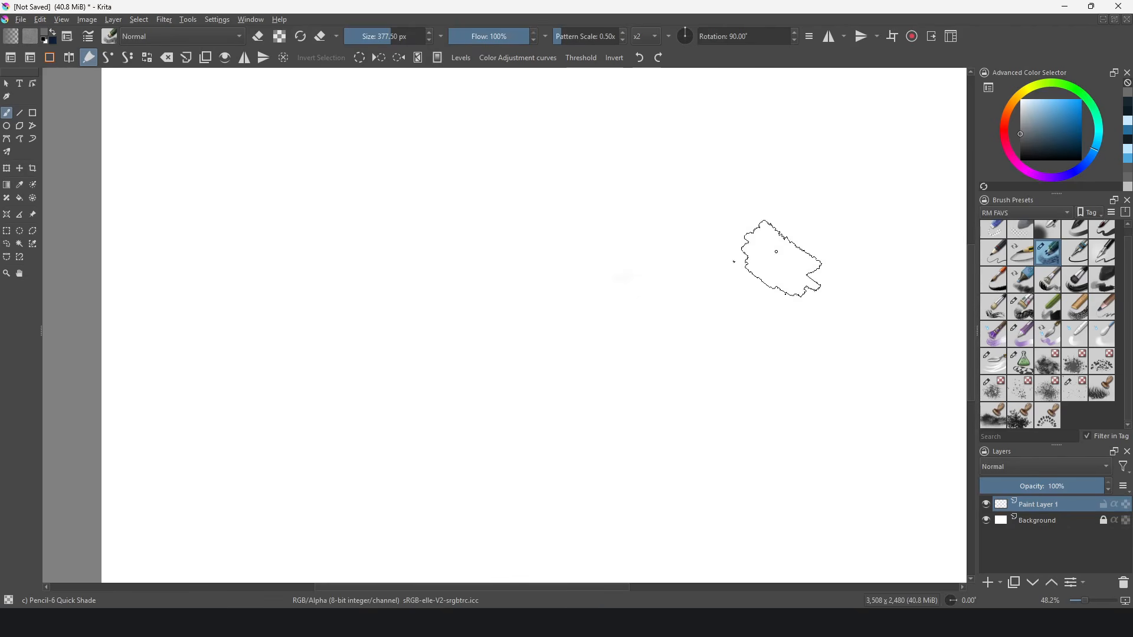
mouse_move(254, 118)
left_mouse_down()
mouse_move(442, 113)
mouse_move(784, 139)
mouse_move(782, 514)
mouse_move(455, 473)
left_mouse_up()
Enable Sharpness for Pencil-6 Quick Shade with strength 23% and soften edge 72
key("F5")
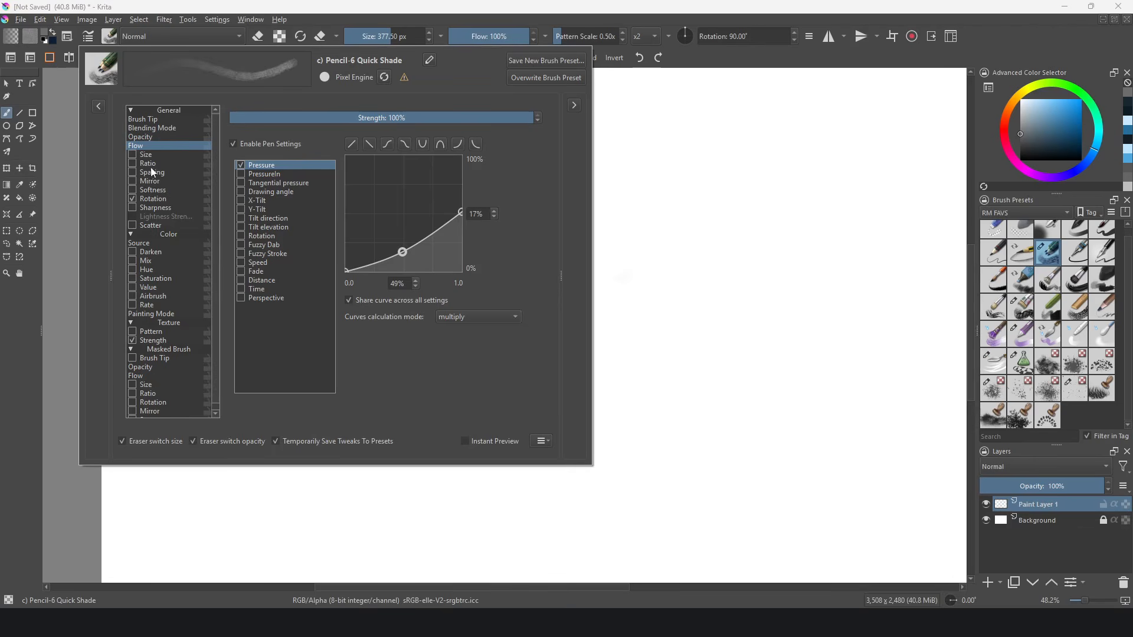
left_click(154, 199)
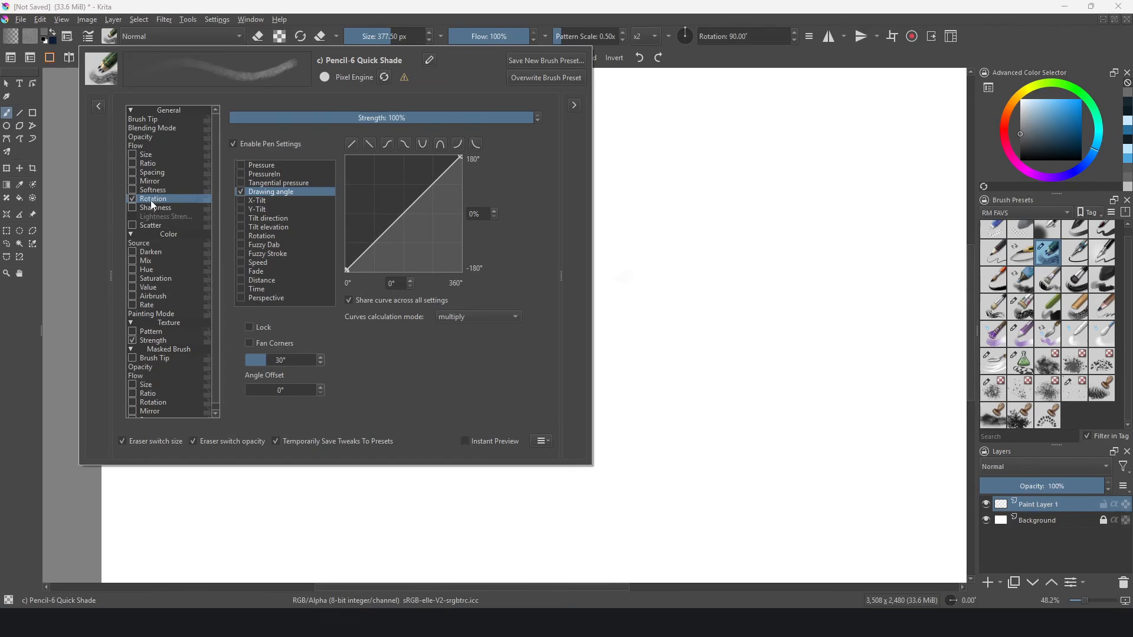
left_click(132, 208)
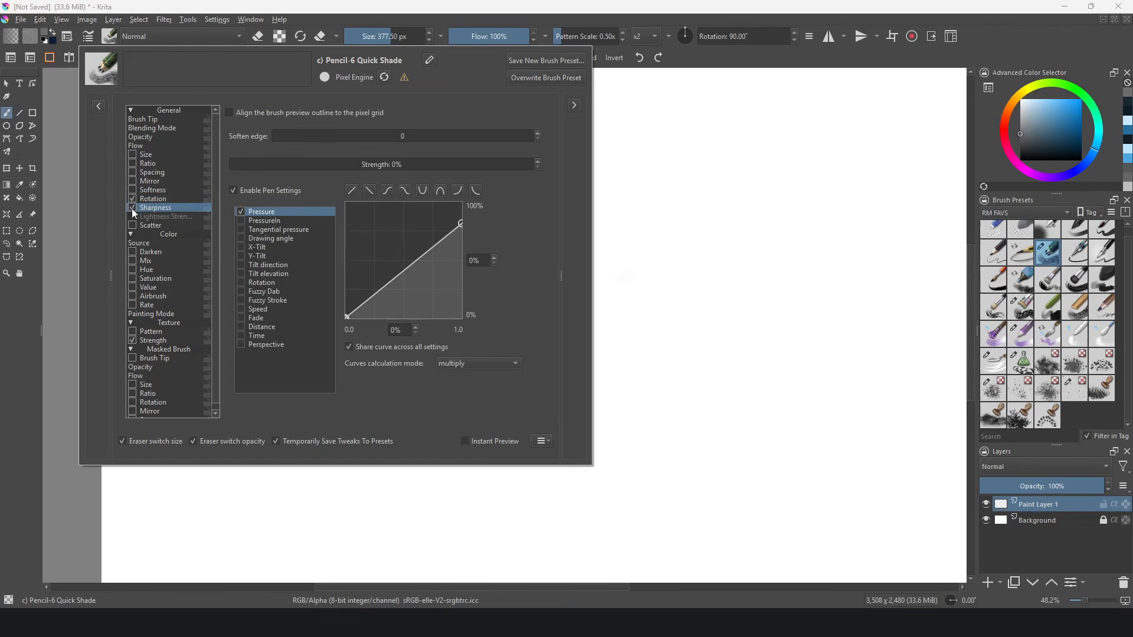
left_click(299, 164)
left_click_drag(331, 136, 479, 141)
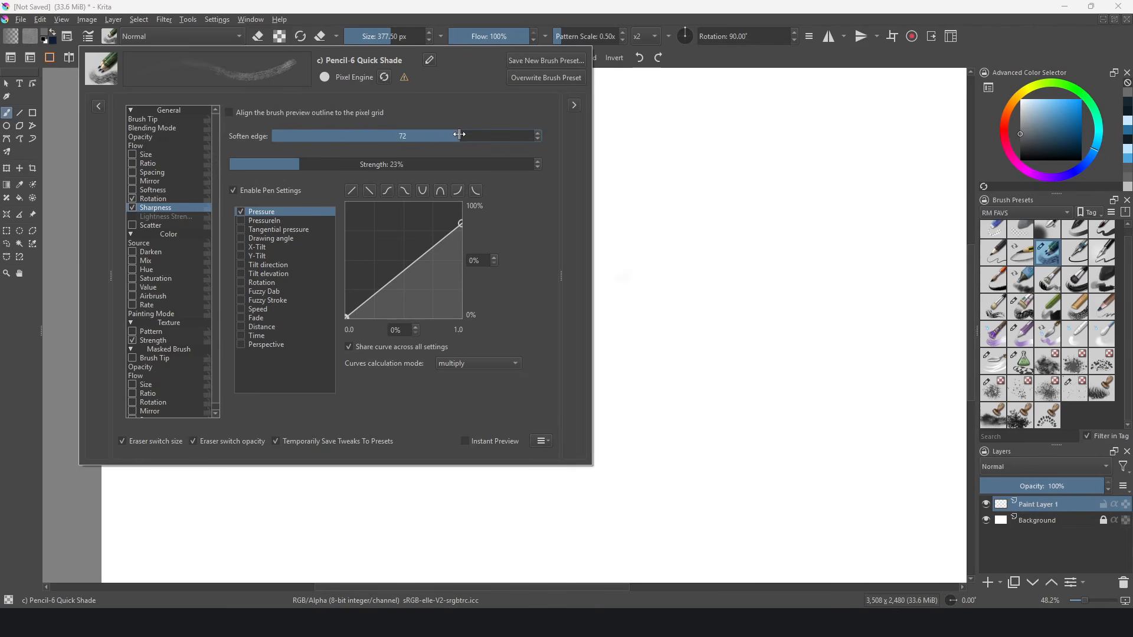
Test the sharpened pencil by shading a large block of vertical grey strokes, and clear the layer
mouse_move(708, 115)
left_mouse_down()
mouse_move(696, 152)
mouse_move(675, 127)
mouse_move(655, 157)
mouse_move(616, 310)
mouse_move(581, 354)
mouse_move(526, 306)
mouse_move(477, 155)
mouse_move(455, 328)
mouse_move(404, 284)
mouse_move(356, 144)
mouse_move(424, 293)
left_mouse_up()
scroll(423, 293, "down", 3)
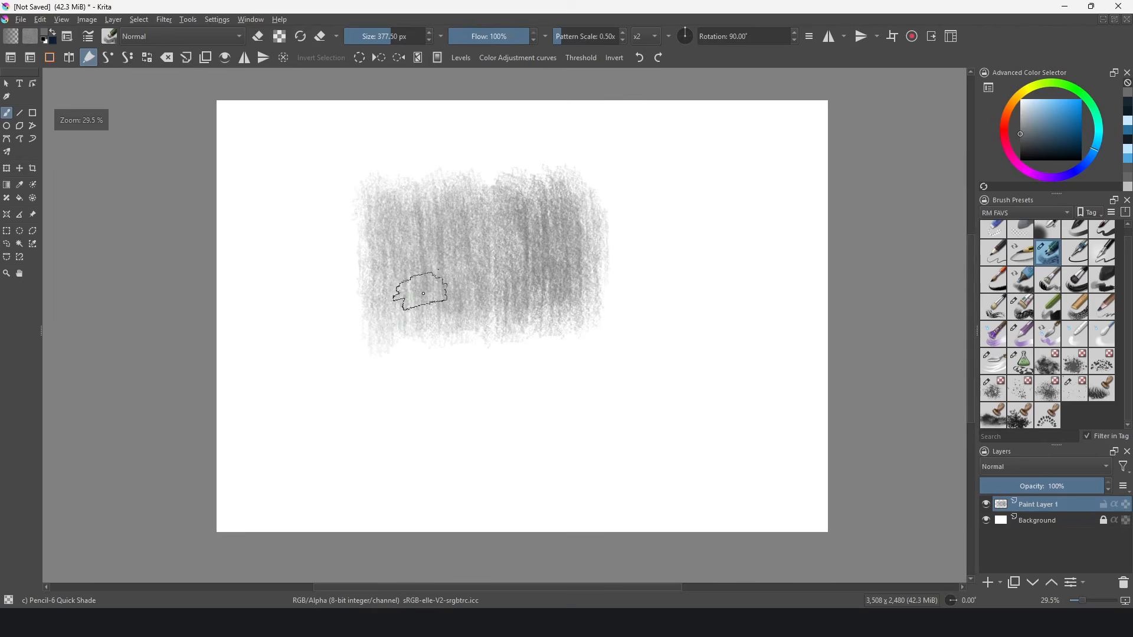
key("Delete")
mouse_move(679, 195)
left_mouse_down()
mouse_move(428, 190)
mouse_move(686, 185)
mouse_move(671, 295)
mouse_move(661, 245)
mouse_move(651, 371)
mouse_move(605, 198)
mouse_move(587, 367)
mouse_move(542, 185)
mouse_move(547, 288)
mouse_move(582, 260)
mouse_move(579, 361)
mouse_move(647, 227)
mouse_move(613, 185)
mouse_move(570, 204)
mouse_move(534, 198)
mouse_move(519, 225)
mouse_move(522, 356)
mouse_move(505, 362)
mouse_move(482, 195)
mouse_move(476, 232)
left_mouse_up()
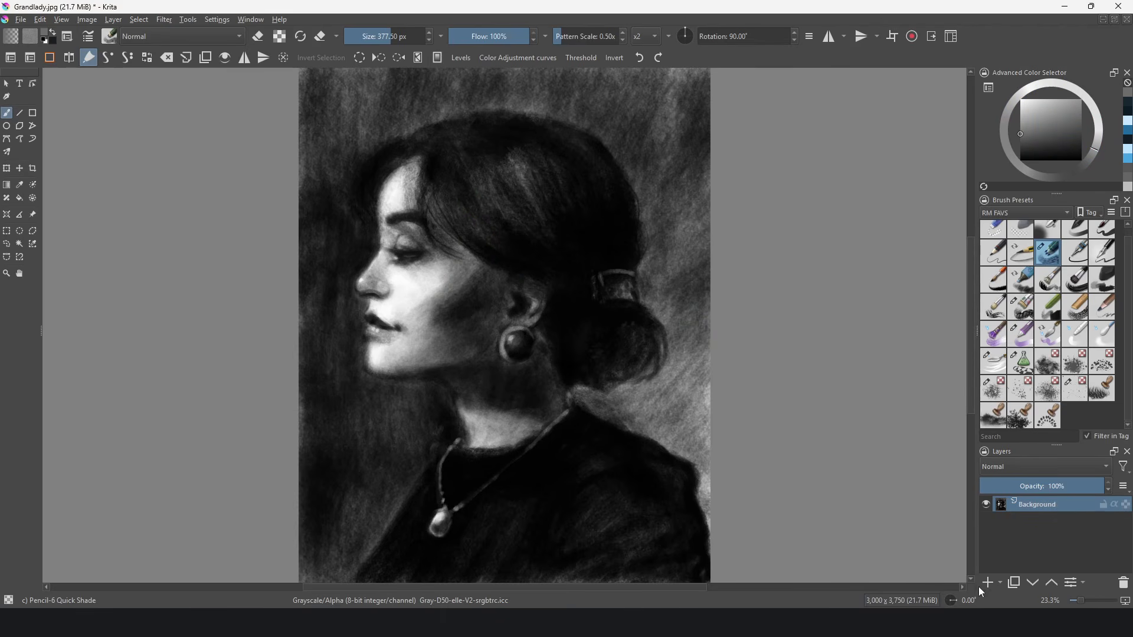
Shade over the cheek of the Grandlady.jpg portrait with Pencil-6 Quick Shade on a new paint layer
left_click_drag(458, 290, 409, 305)
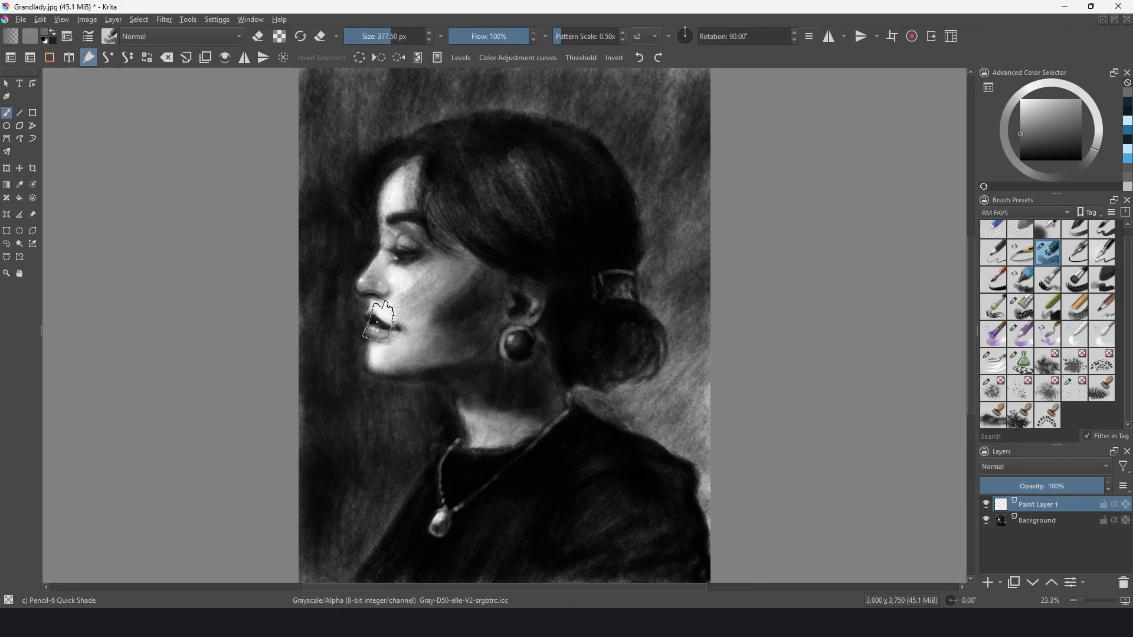
scroll(378, 322, "up", 5)
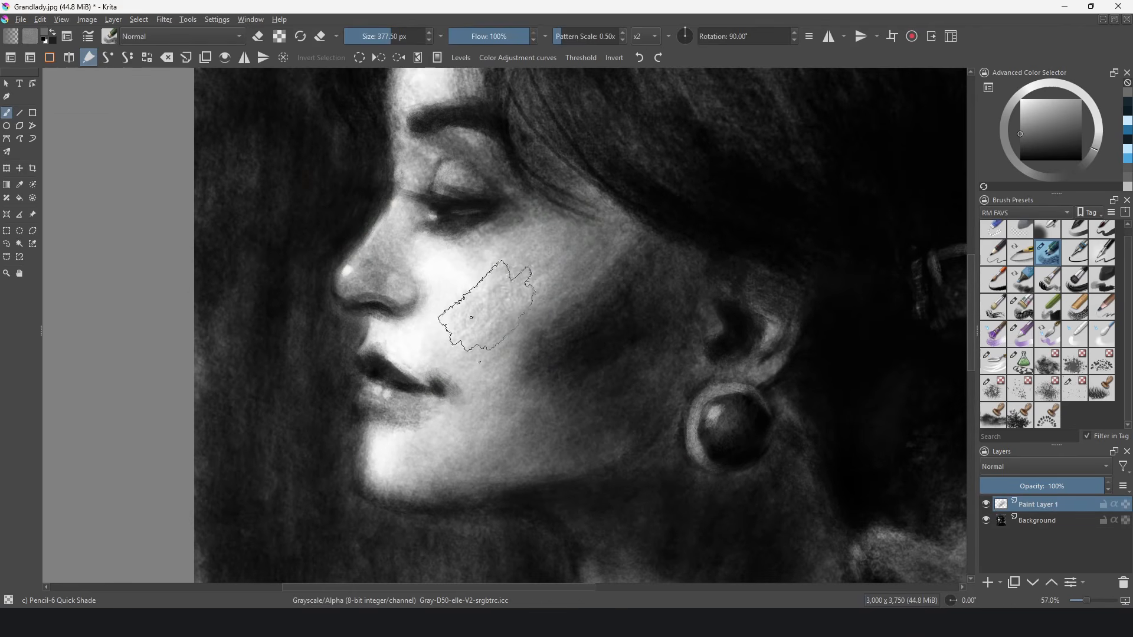